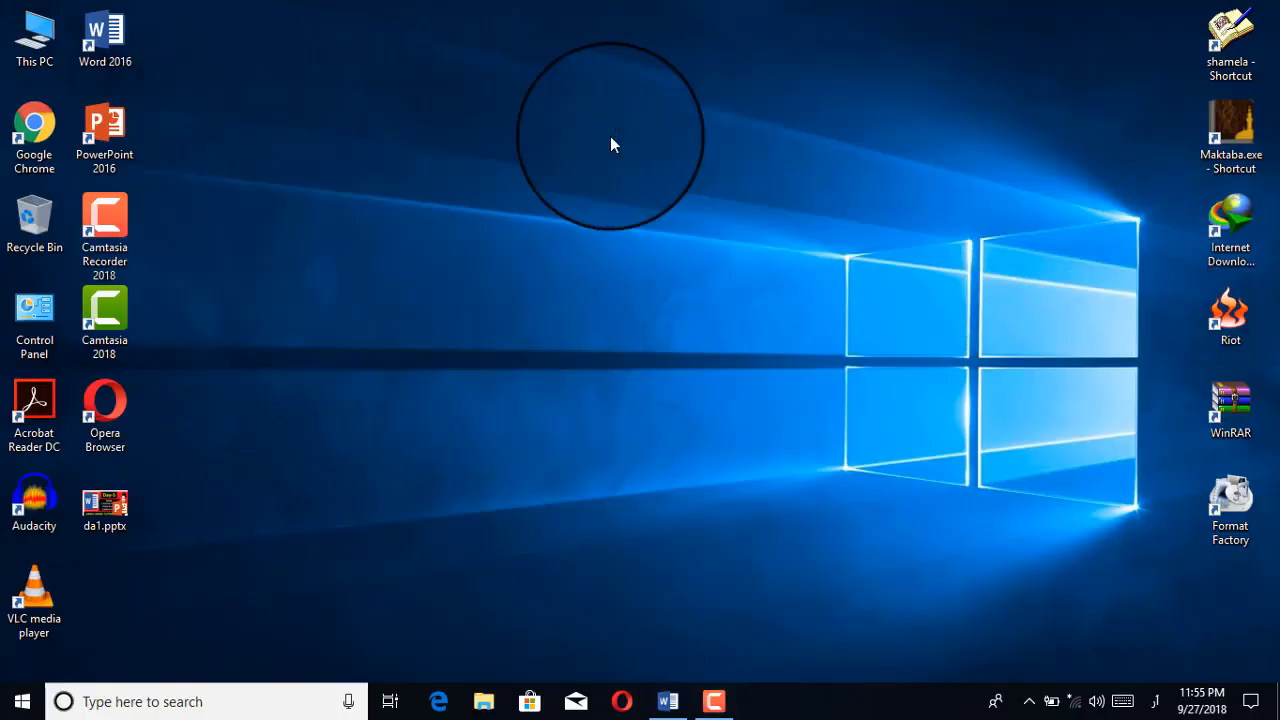
right_click(610, 136)
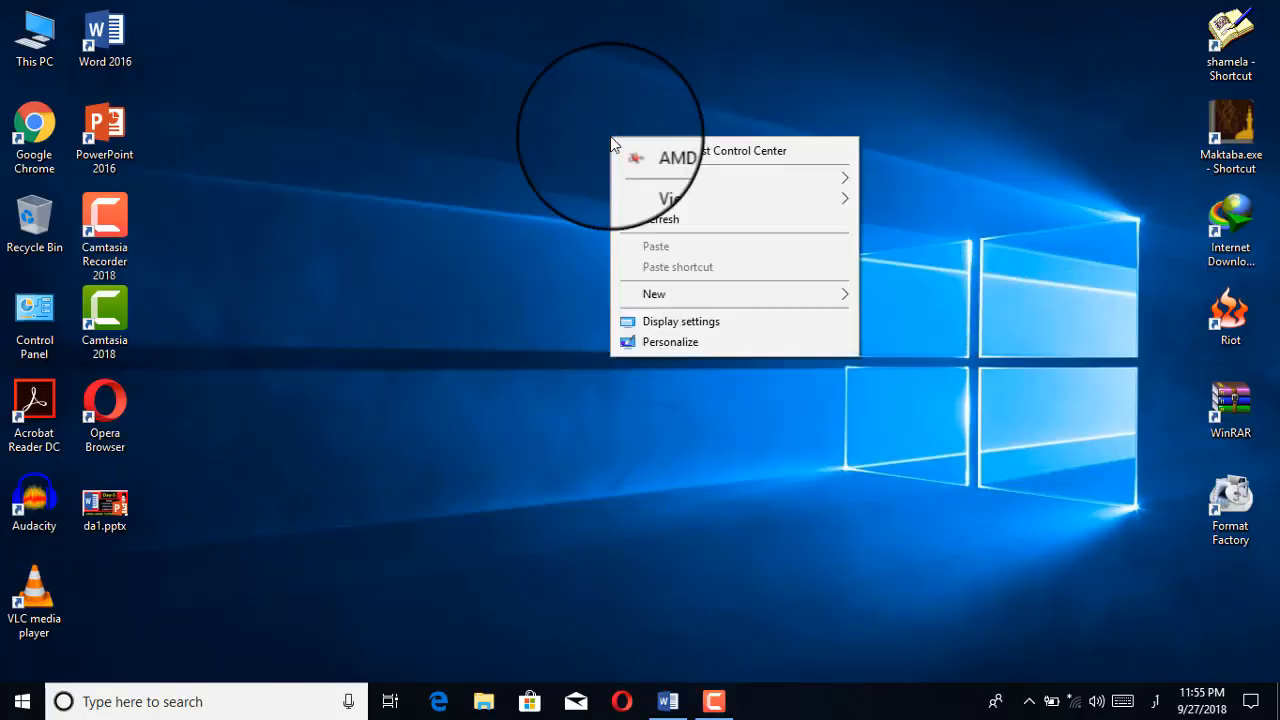
click(642, 224)
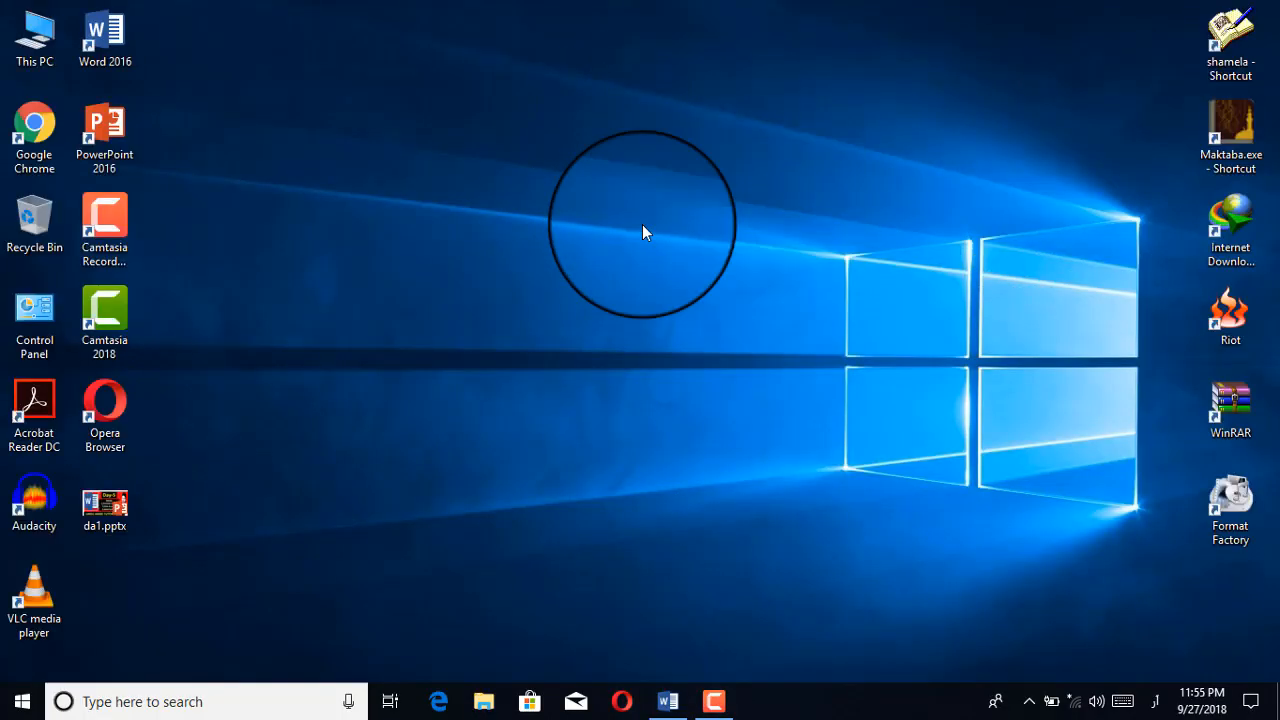
right_click(437, 37)
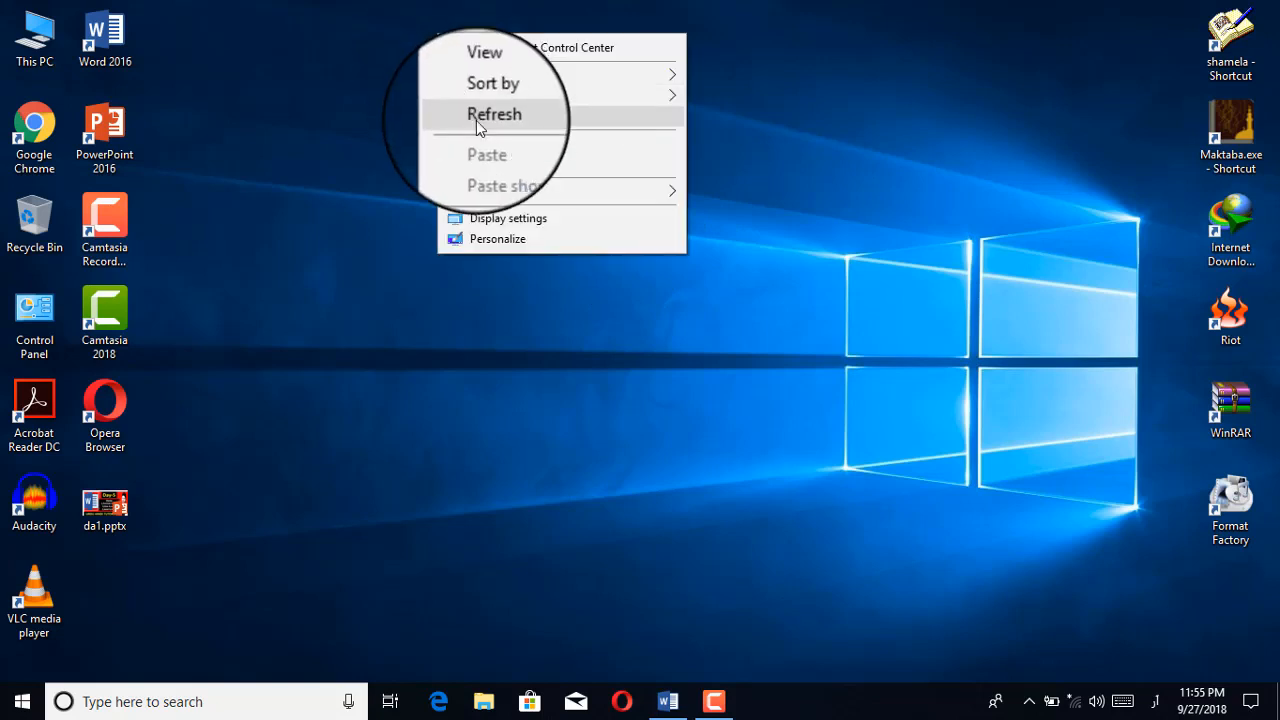
click(476, 120)
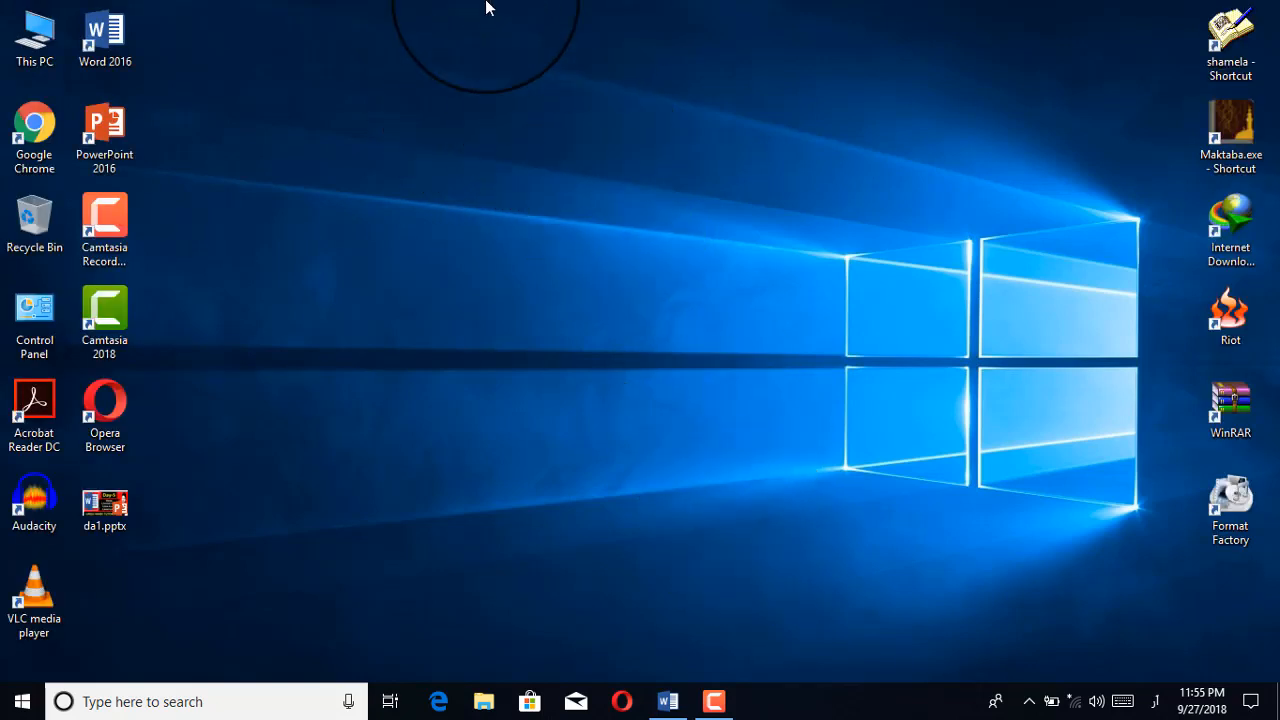
Switch to the open Word document and look through the lesson's numbered list of text formatting topics, items 1 to 12
click(660, 704)
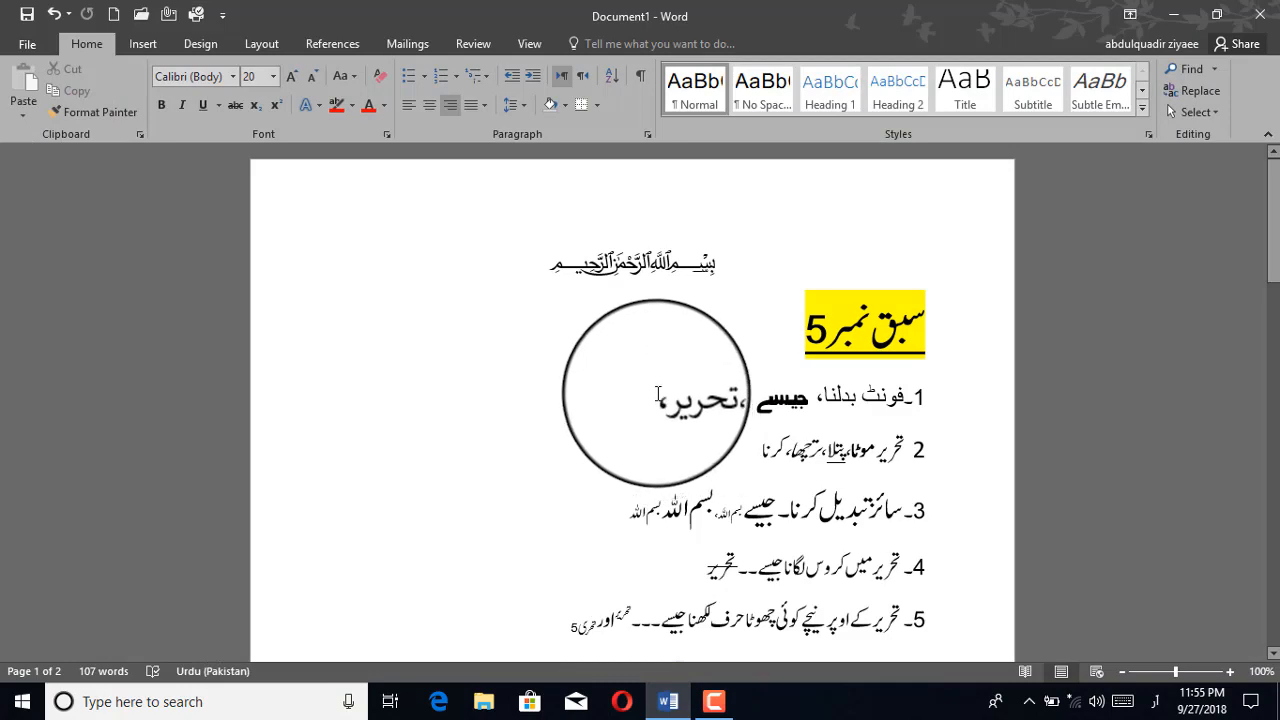
scroll(657, 398, down, 5)
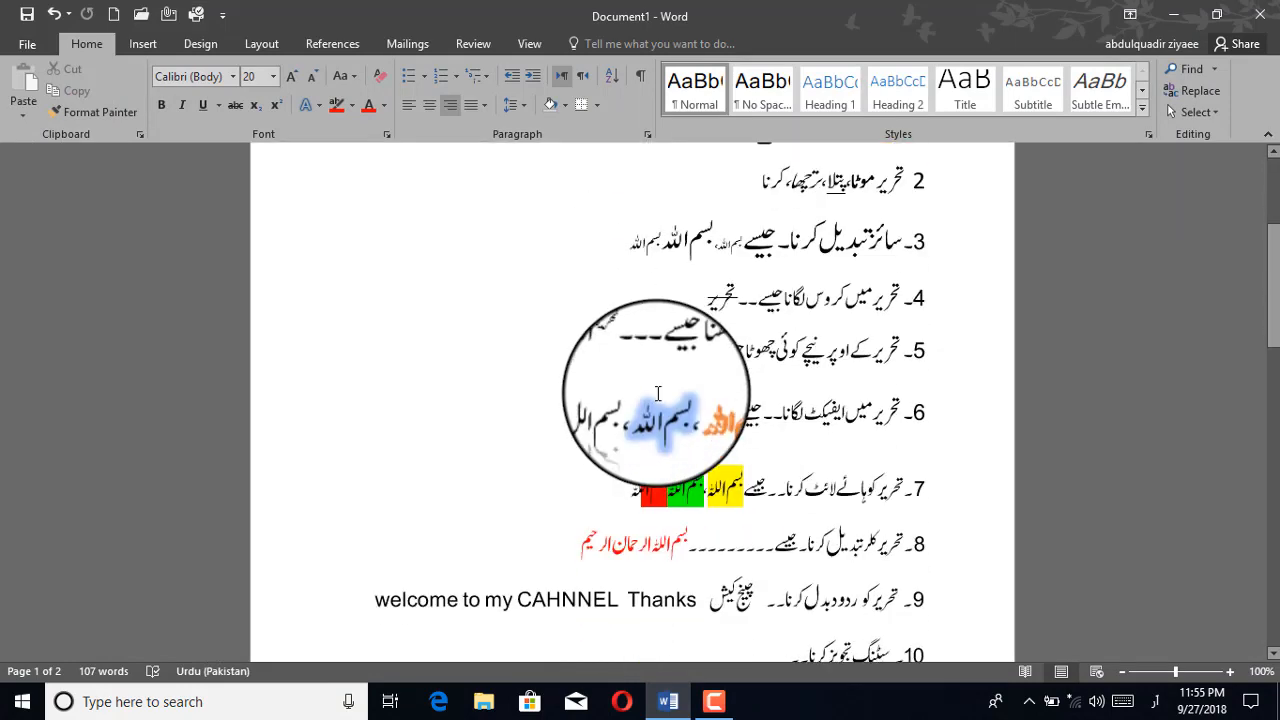
scroll(657, 393, up, 8)
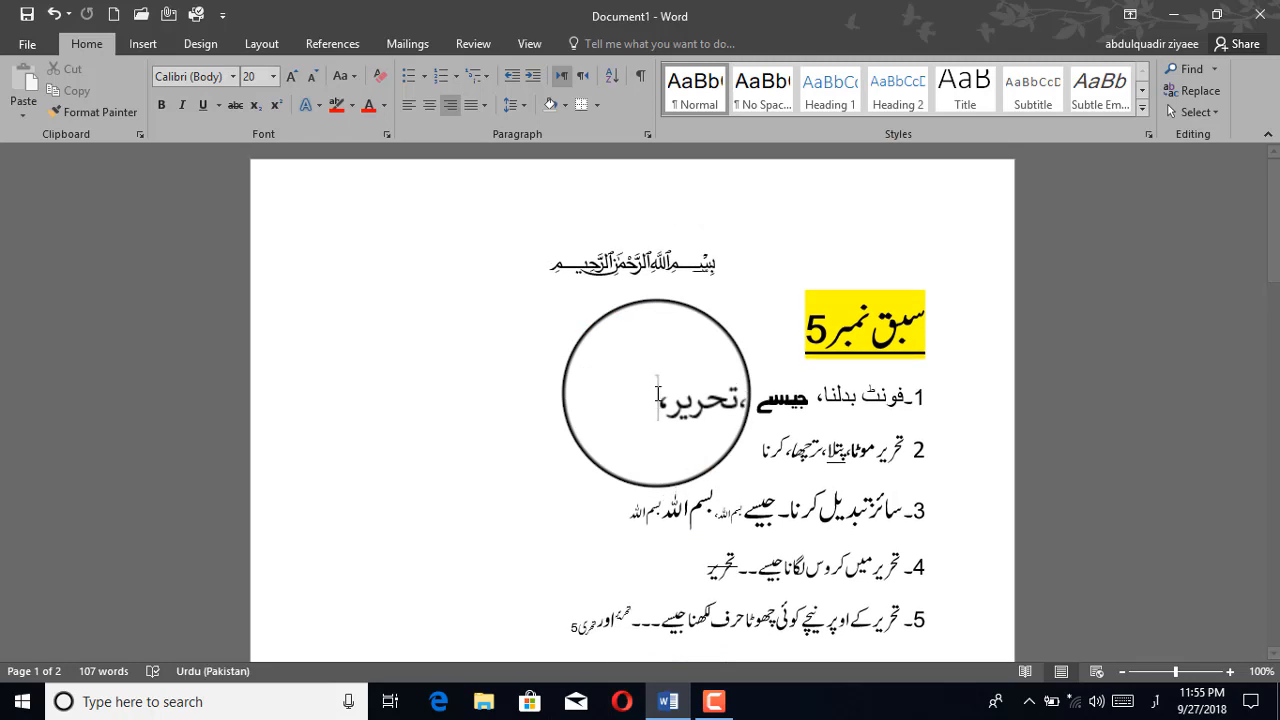
scroll(657, 393, down, 3)
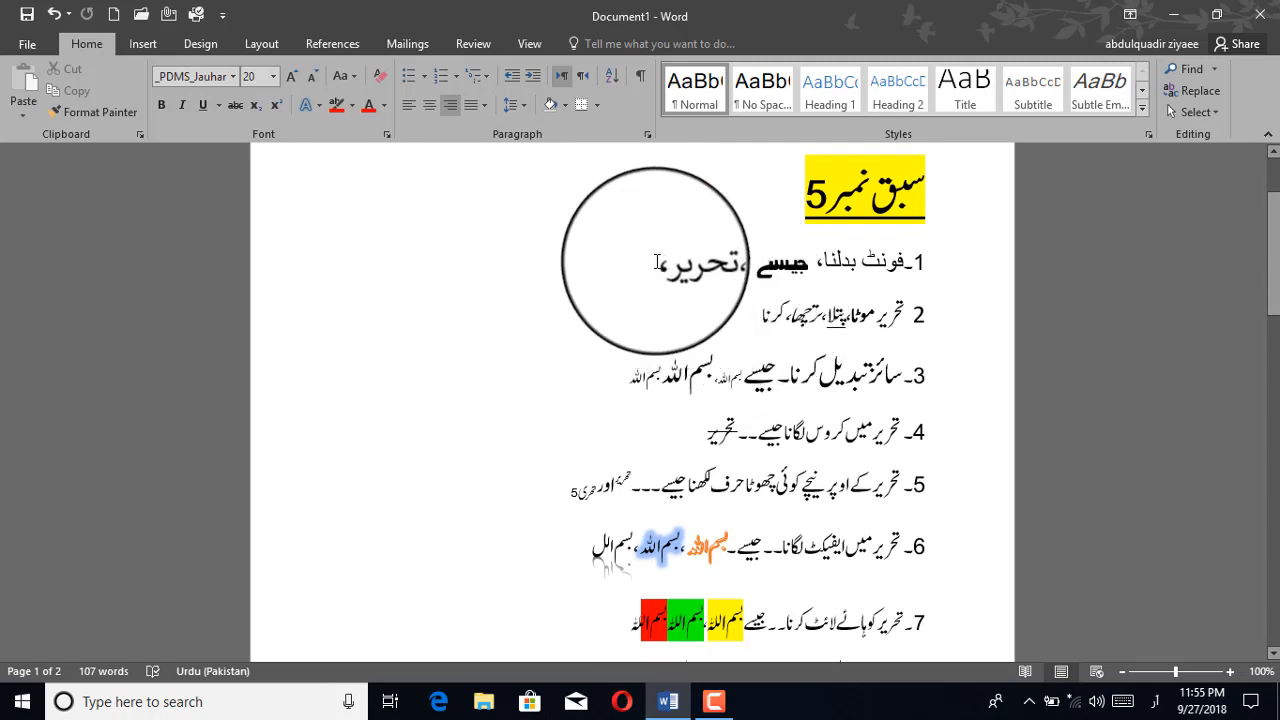
scroll(657, 262, up, 3)
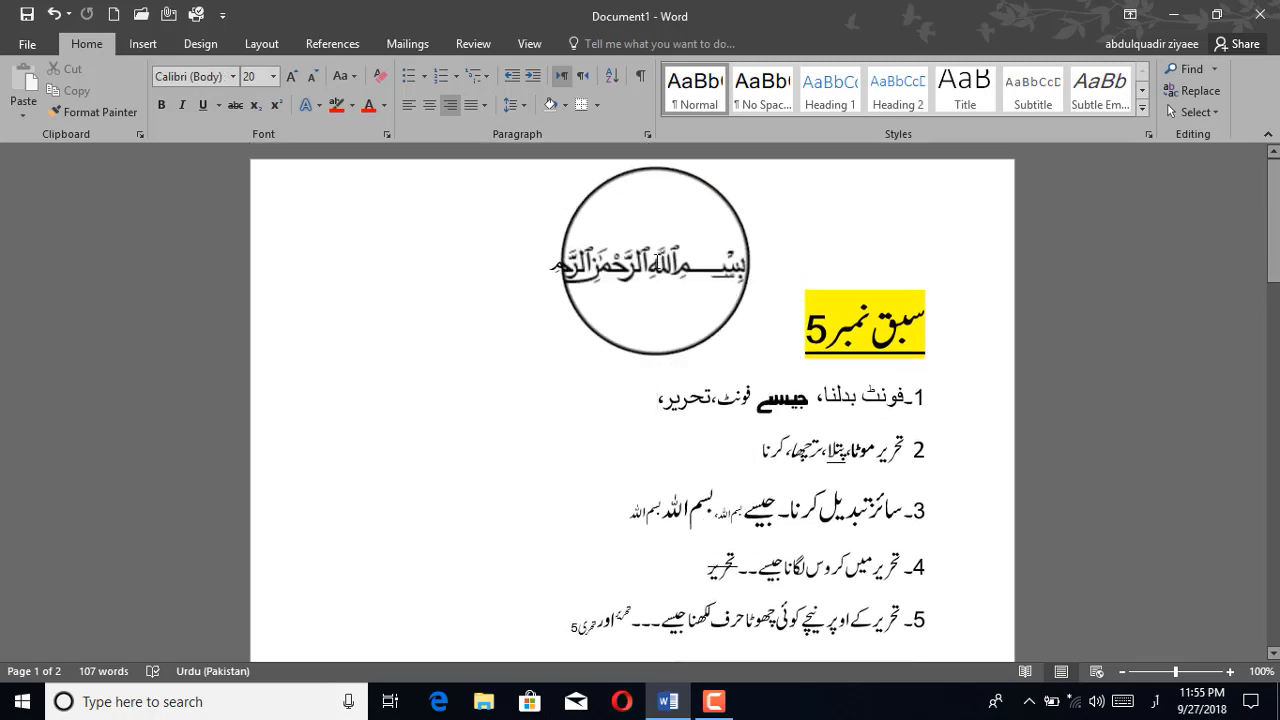
scroll(665, 270, down, 6)
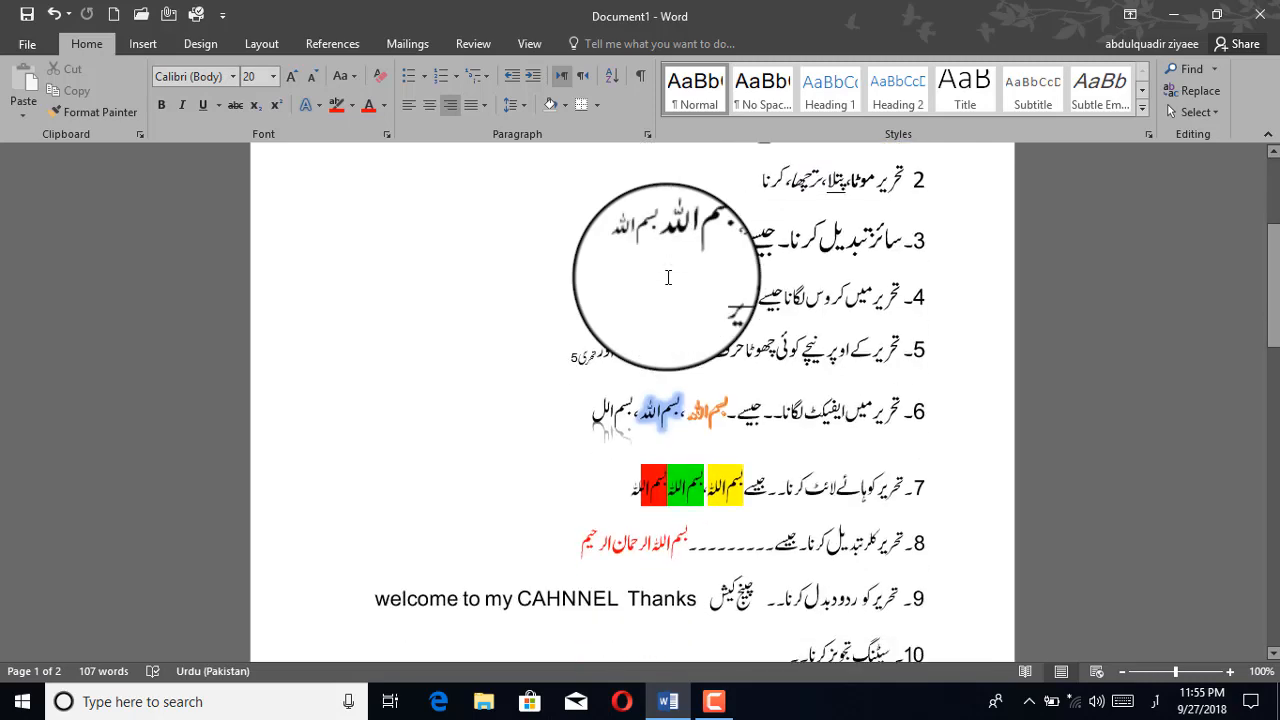
scroll(668, 277, down, 5)
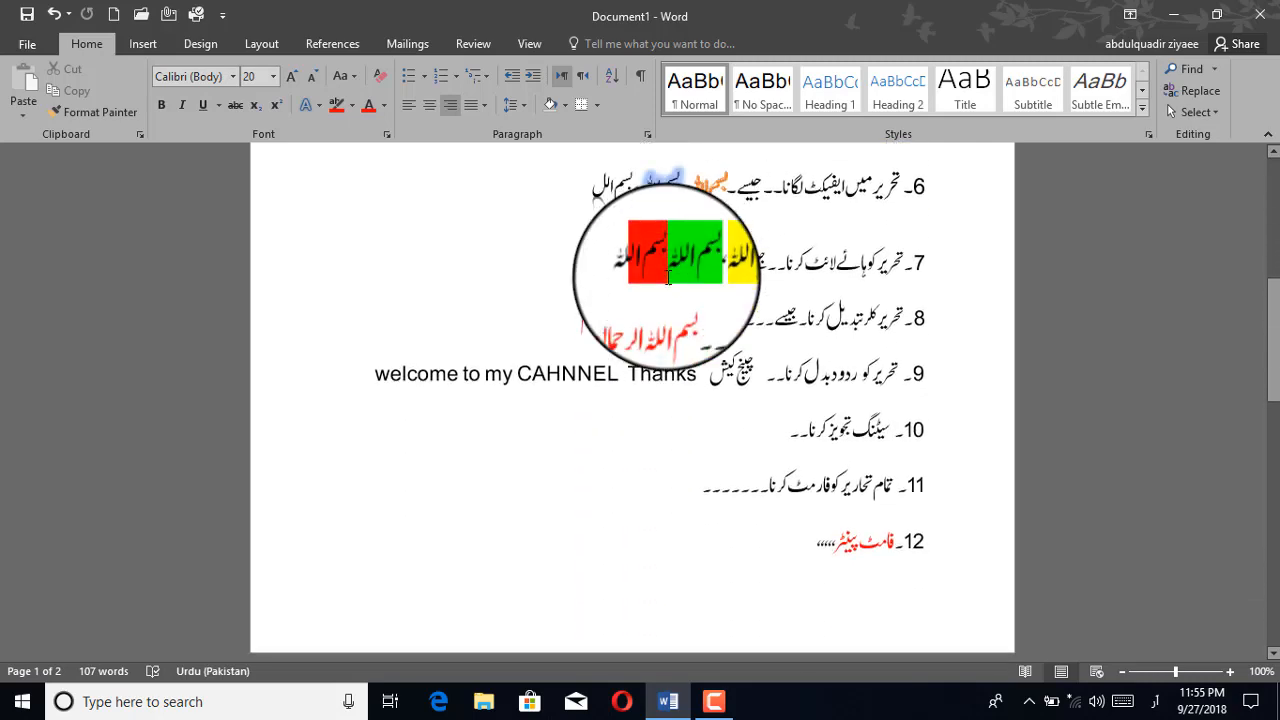
scroll(668, 278, up, 11)
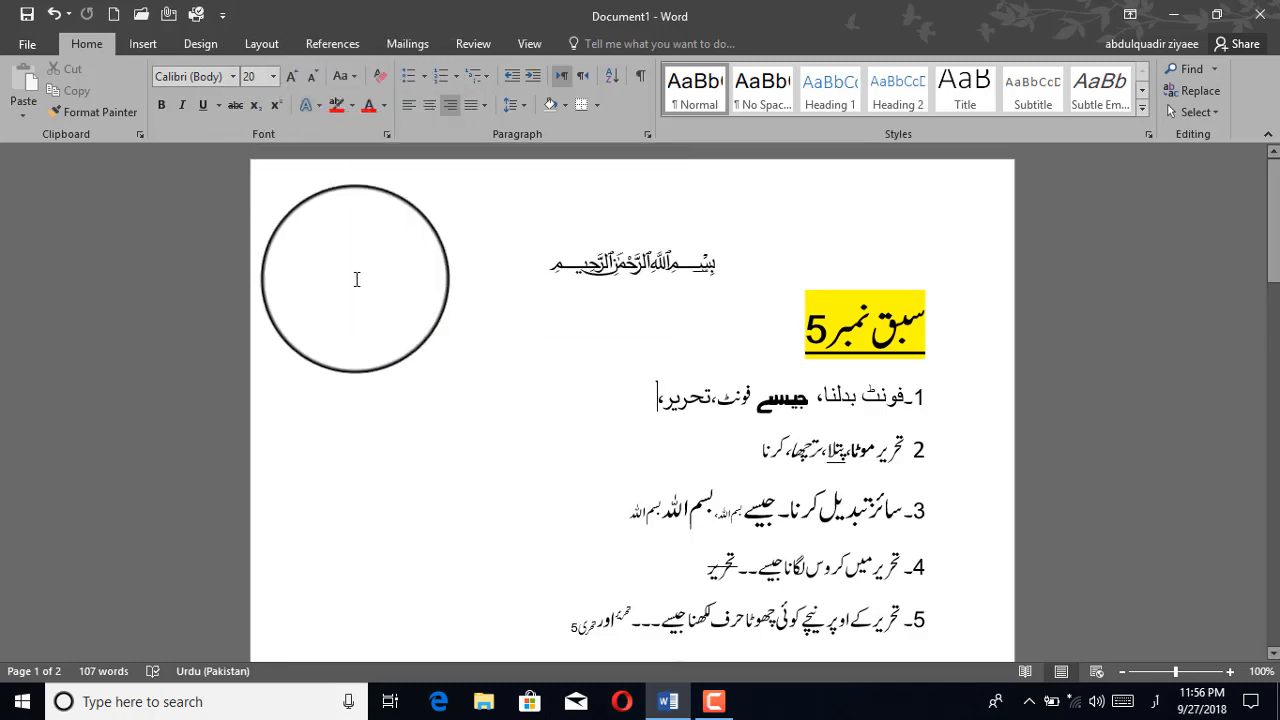
scroll(648, 331, down, 3)
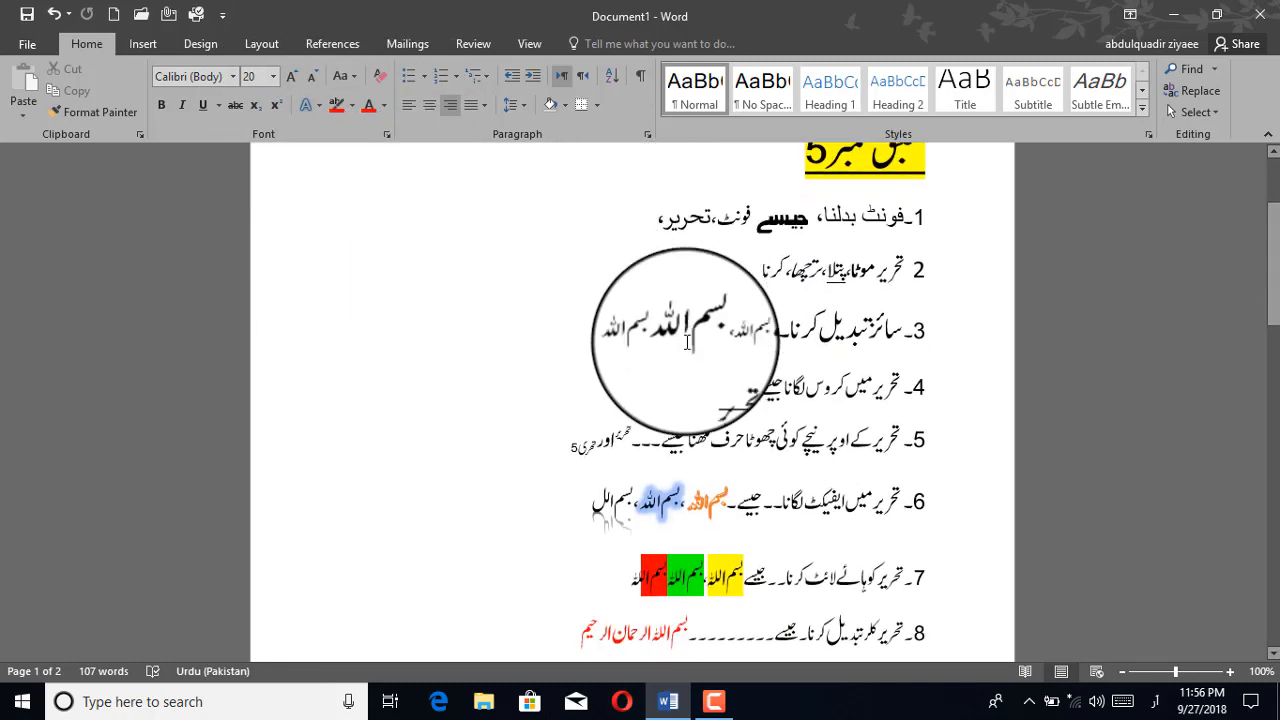
scroll(687, 342, up, 3)
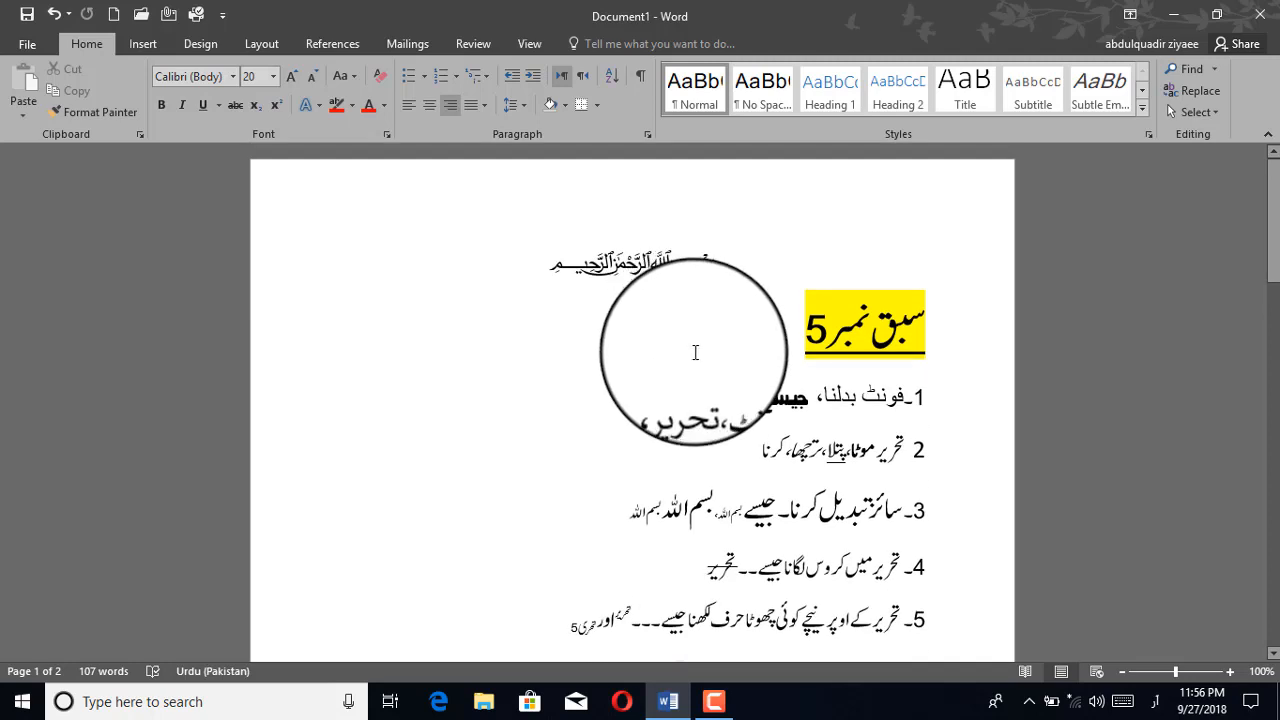
scroll(687, 342, down, 1)
scroll(687, 342, up, 1)
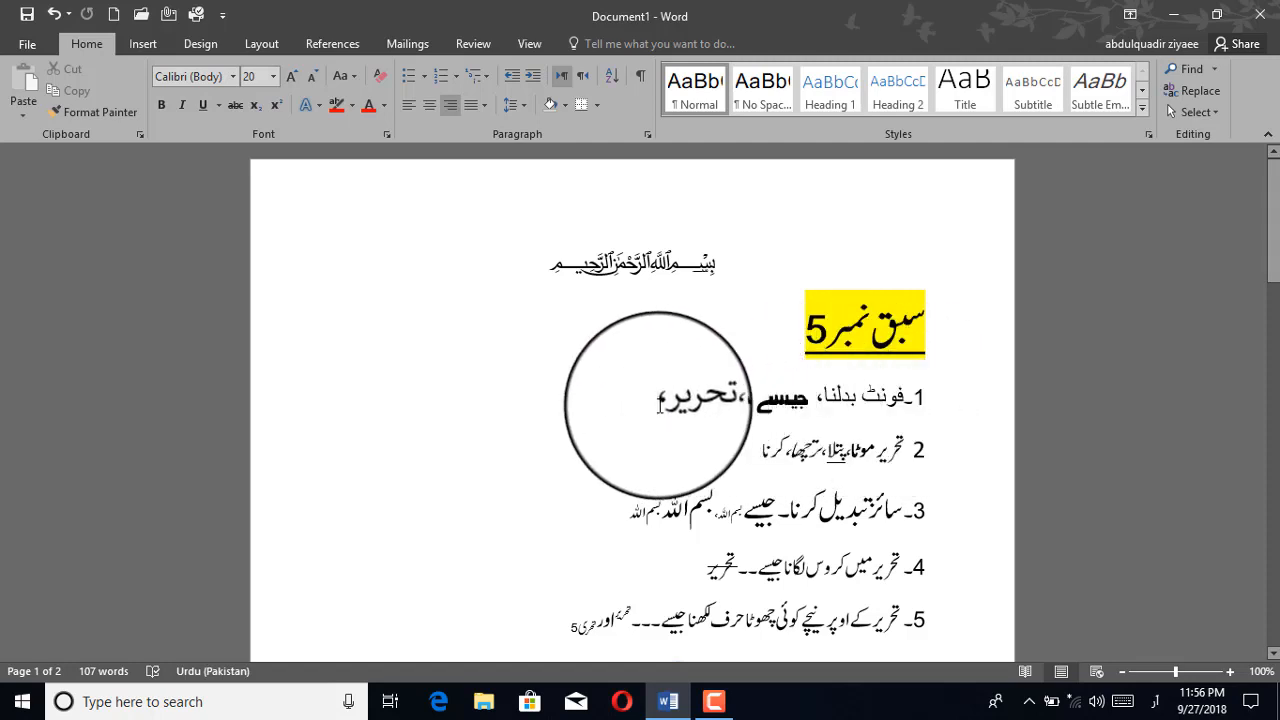
Change the font of the text in item 1 to _PDMS_Multan
drag(658, 404, 904, 400)
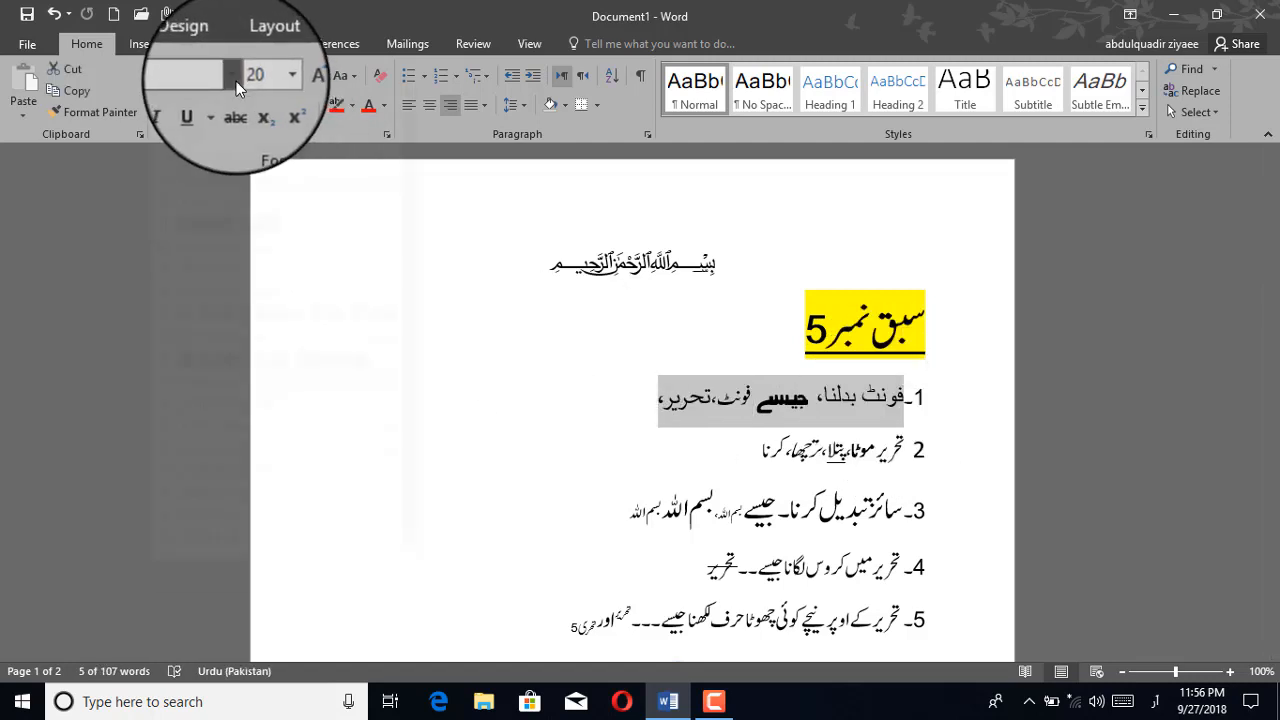
click(236, 81)
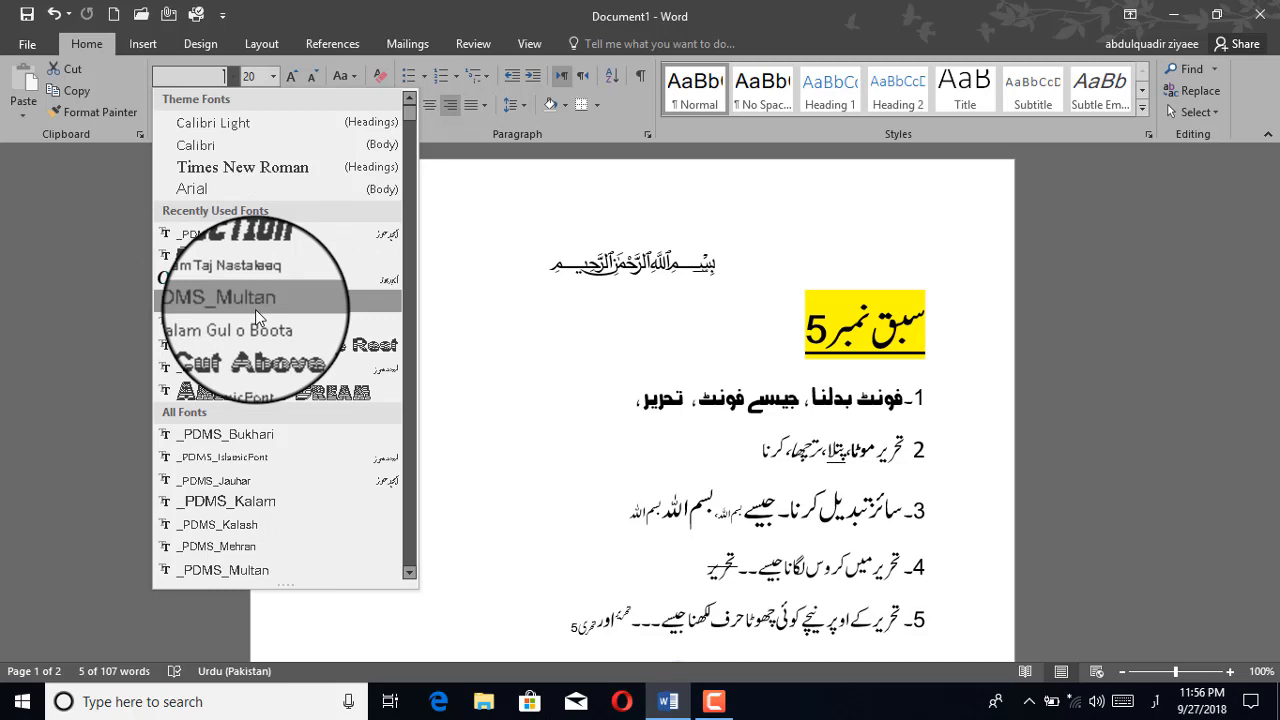
click(255, 309)
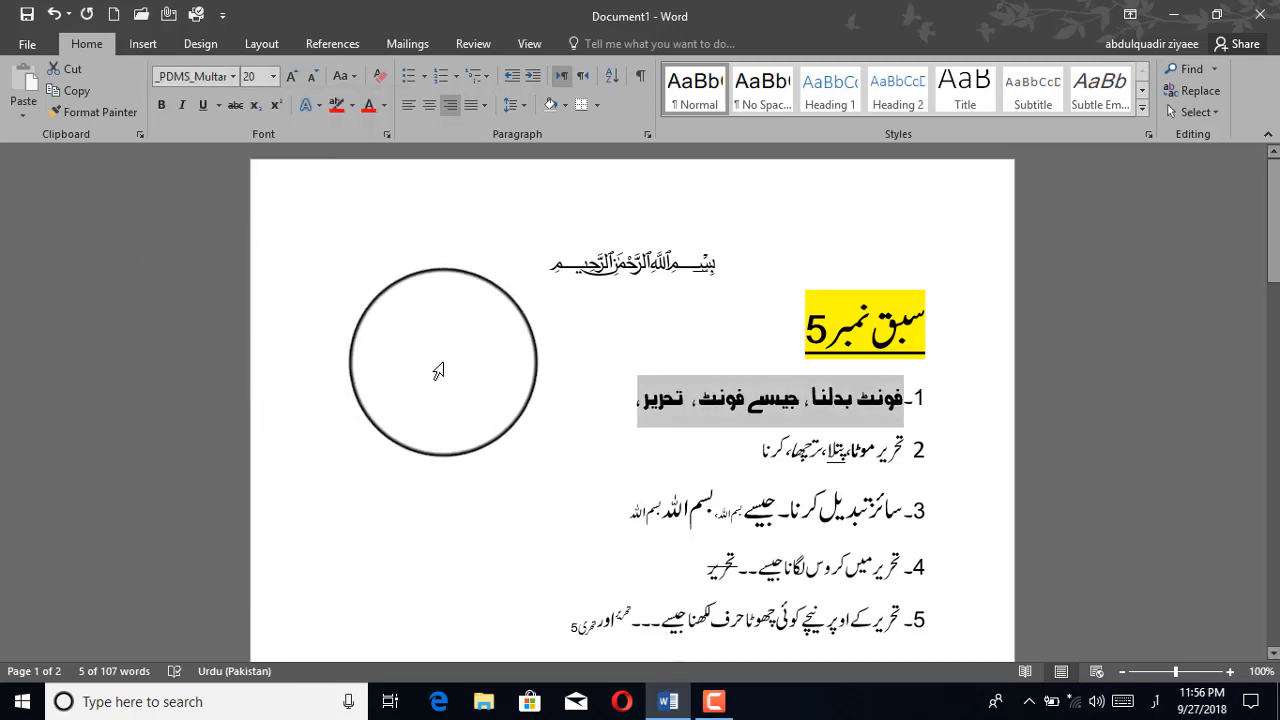
click(640, 418)
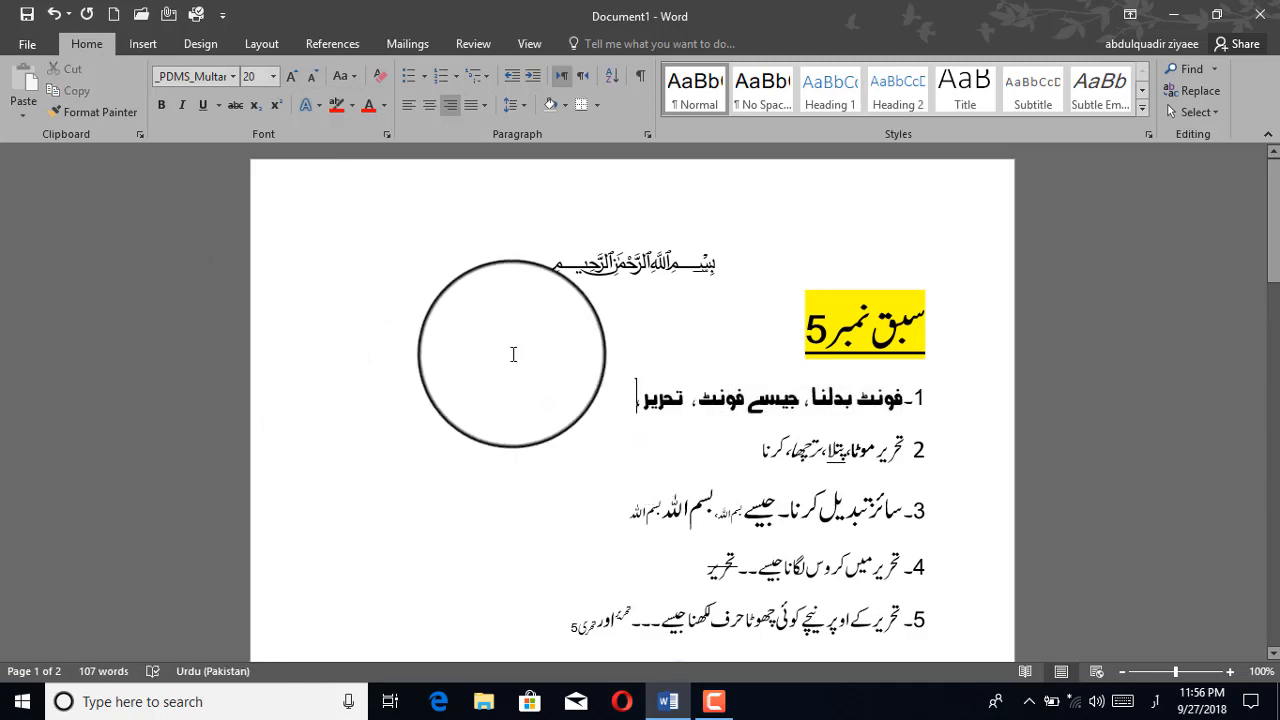
Browse the available fonts, from the recently used ones through the full alphabetical list, without choosing another font
click(232, 81)
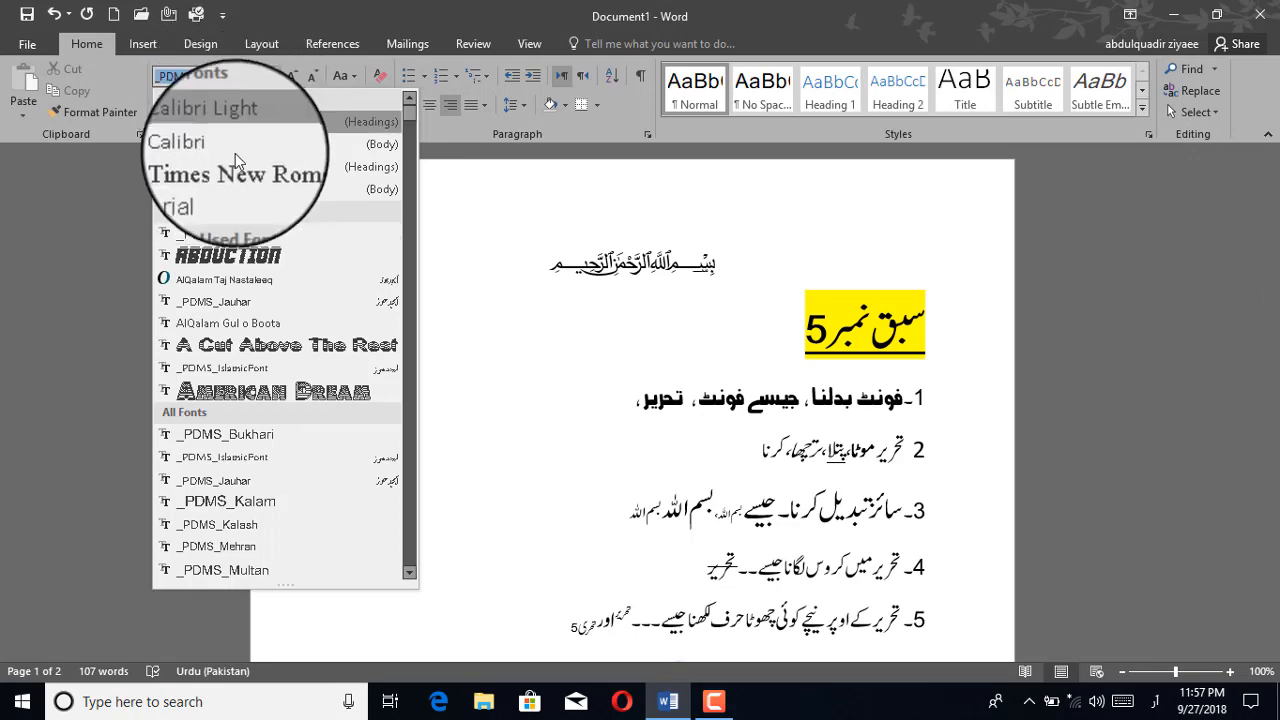
scroll(249, 220, down, 4)
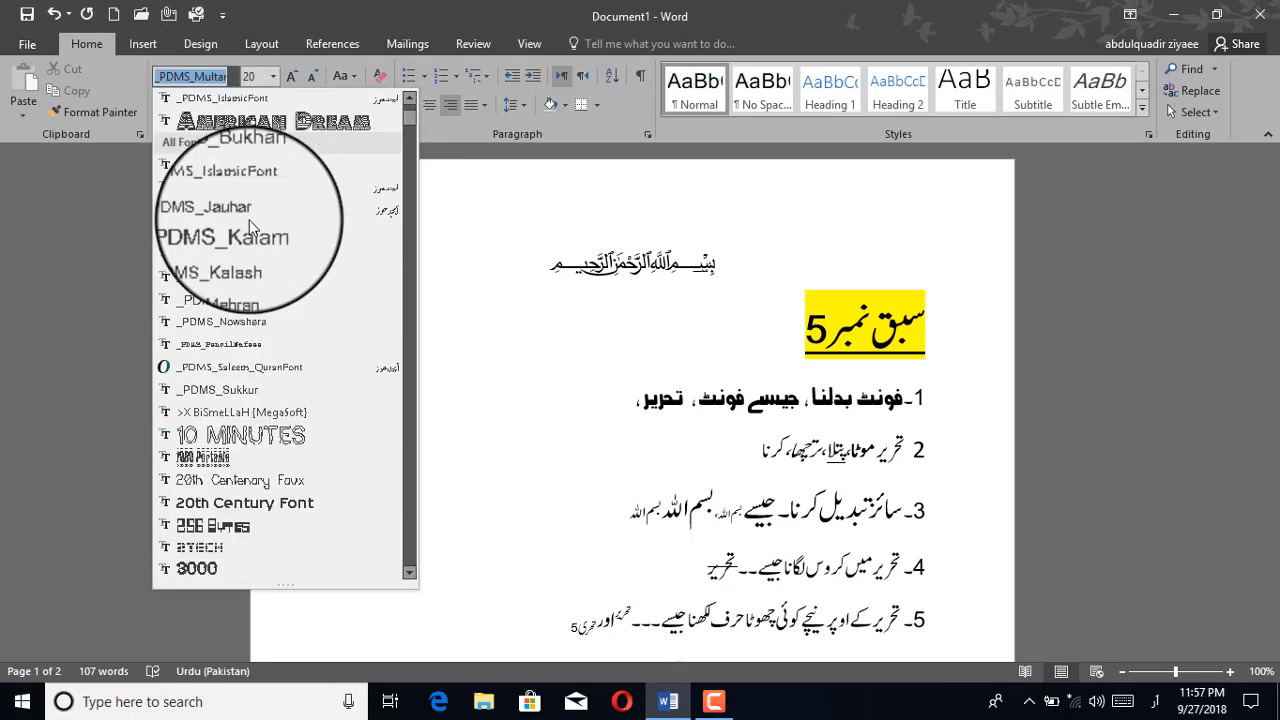
scroll(250, 226, down, 12)
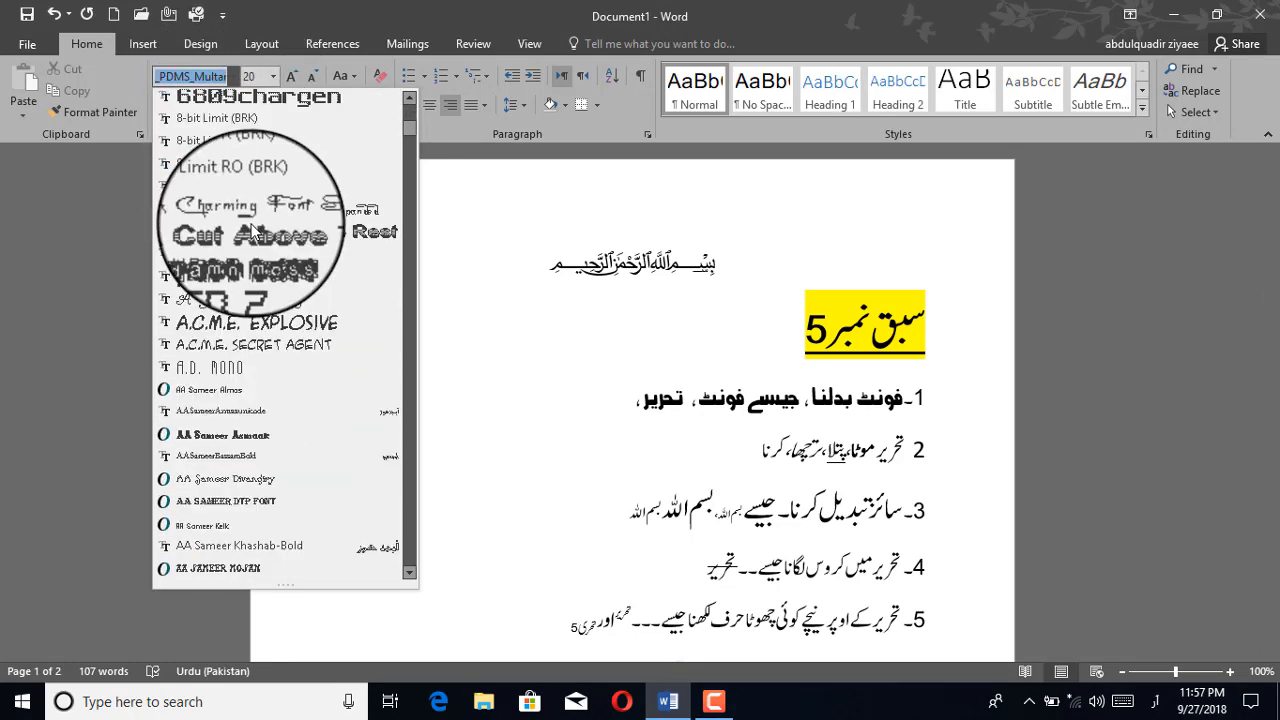
scroll(252, 230, down, 20)
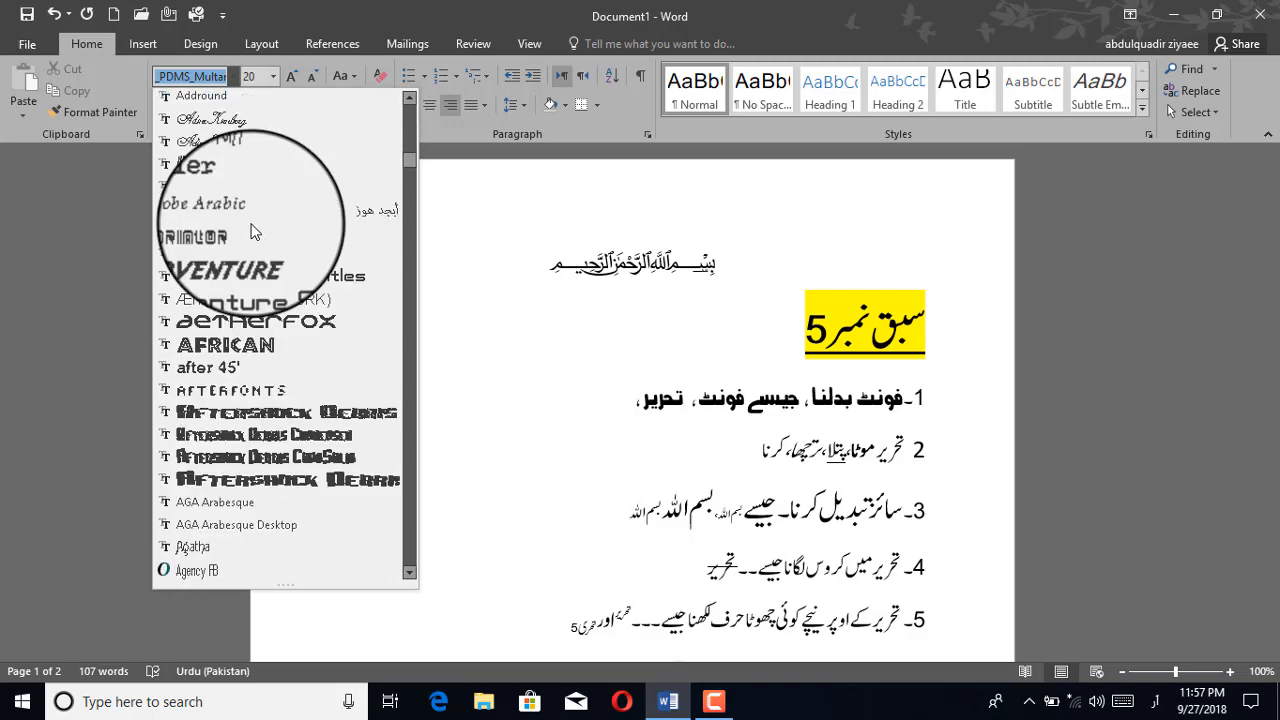
scroll(252, 230, down, 20)
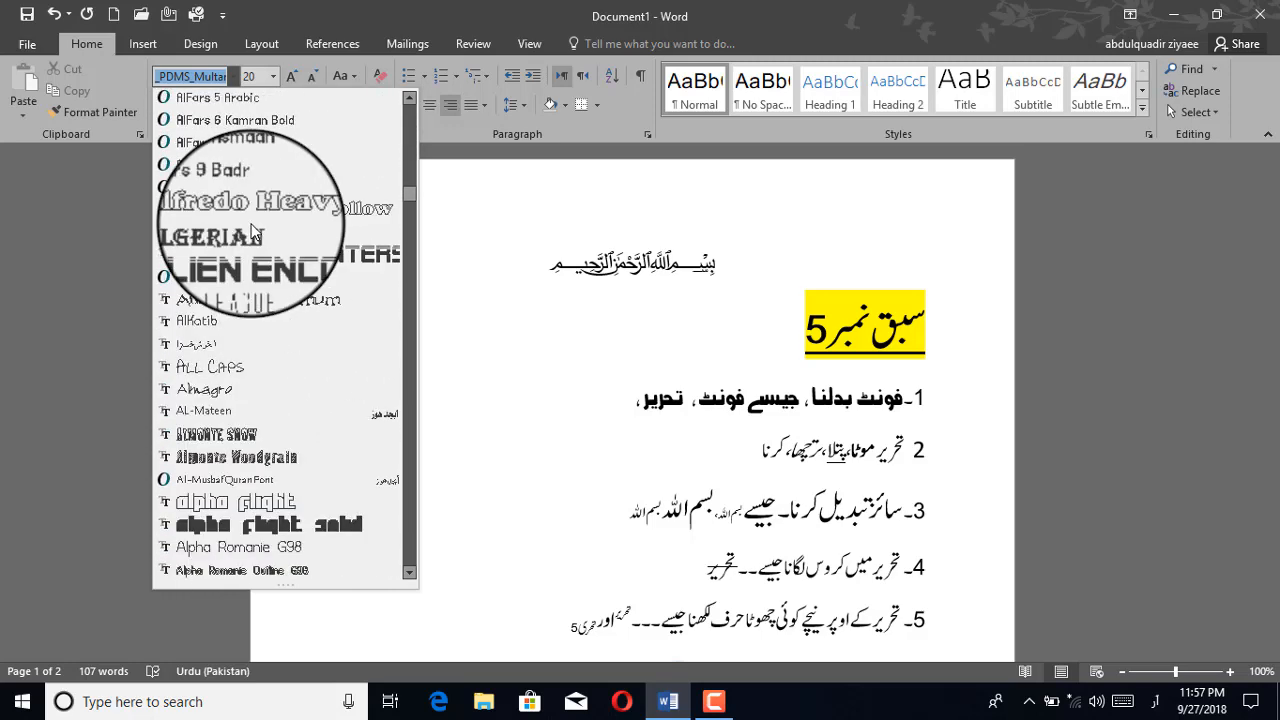
scroll(252, 230, down, 20)
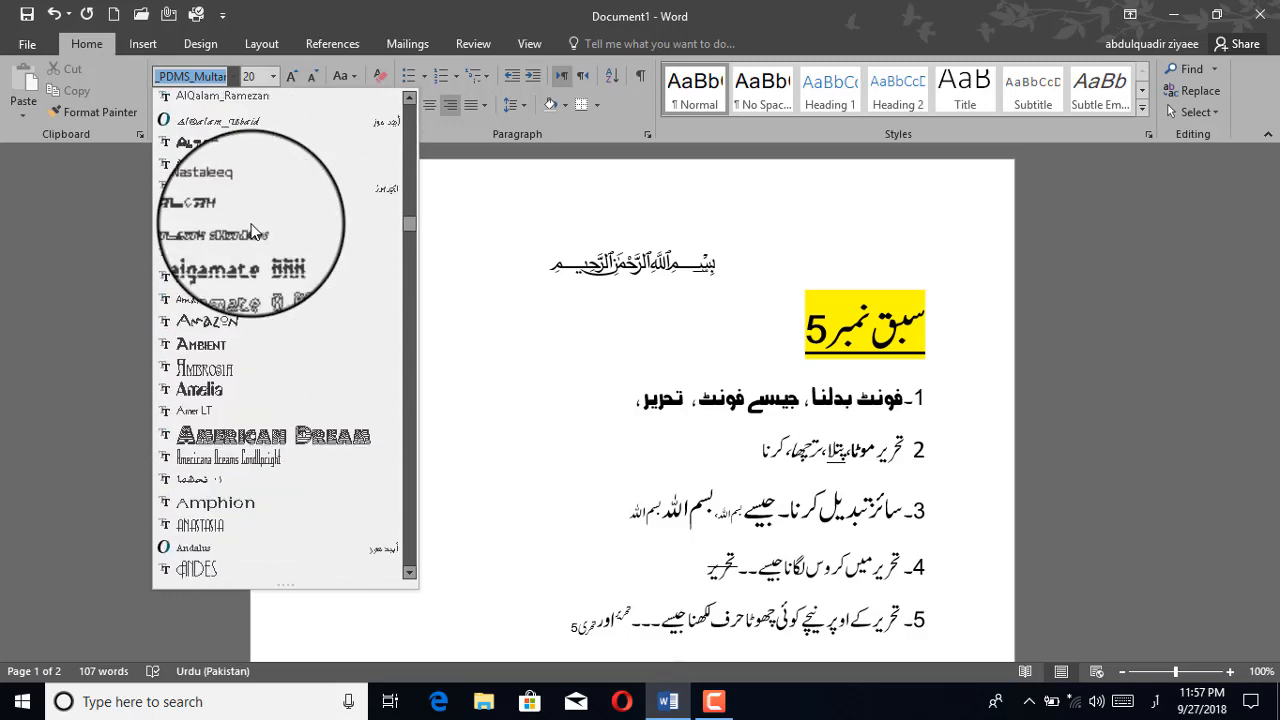
scroll(252, 230, down, 6)
scroll(252, 230, up, 15)
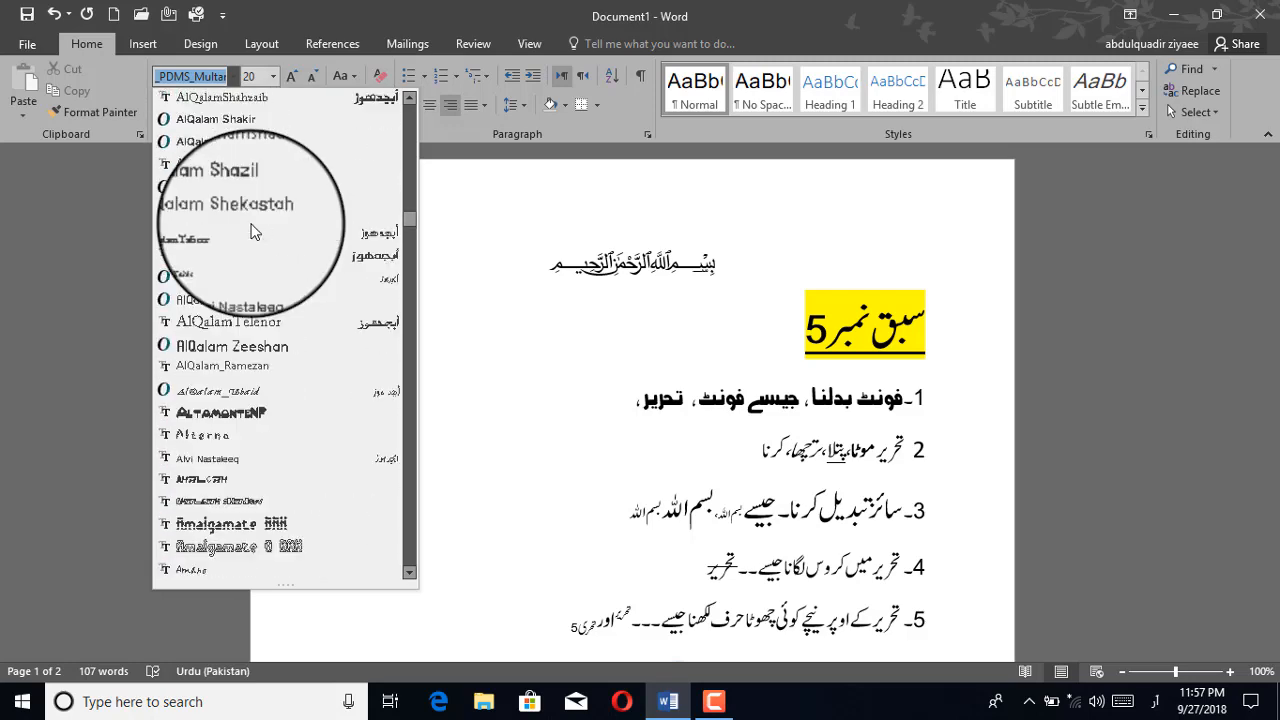
scroll(252, 230, up, 7)
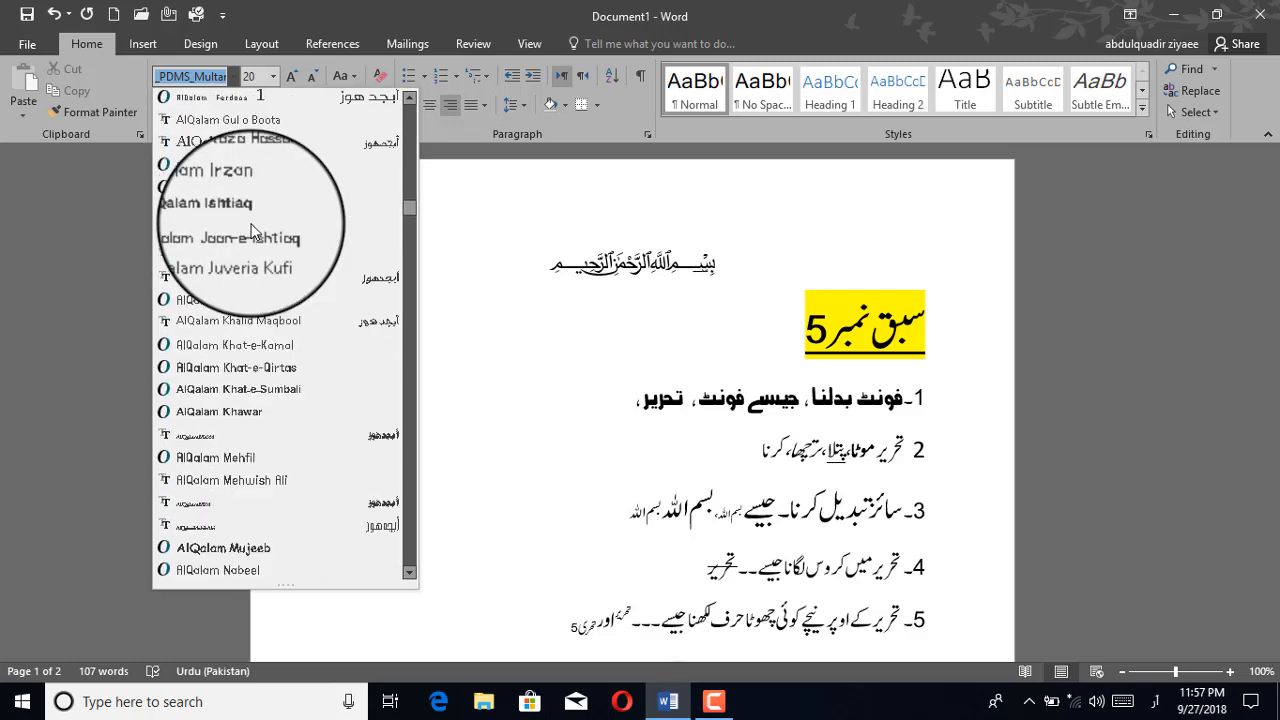
scroll(252, 230, up, 20)
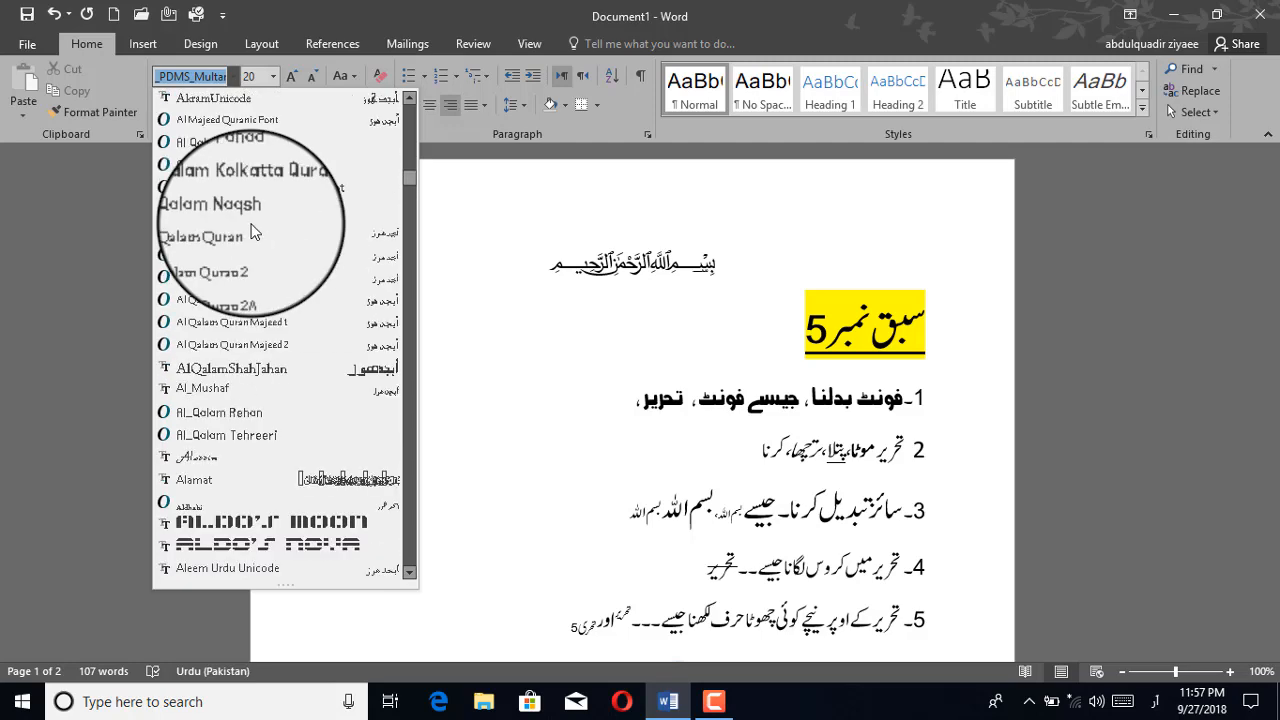
scroll(252, 230, up, 20)
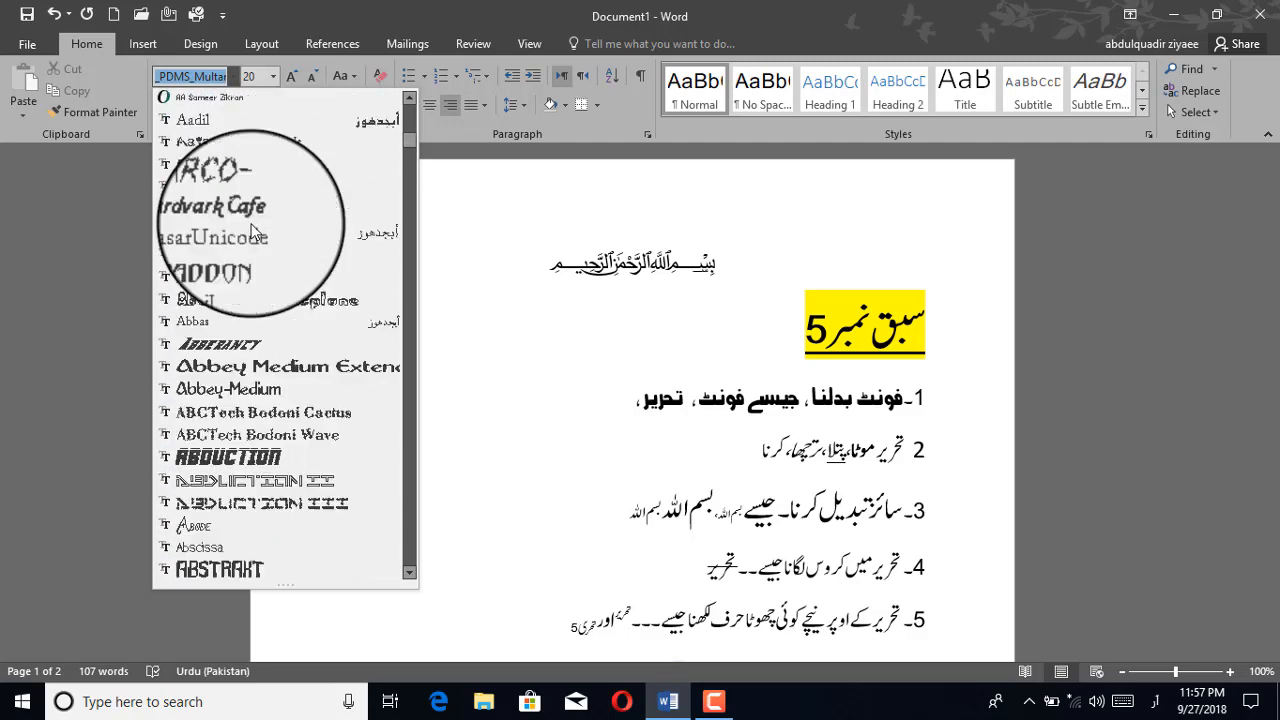
scroll(252, 230, up, 20)
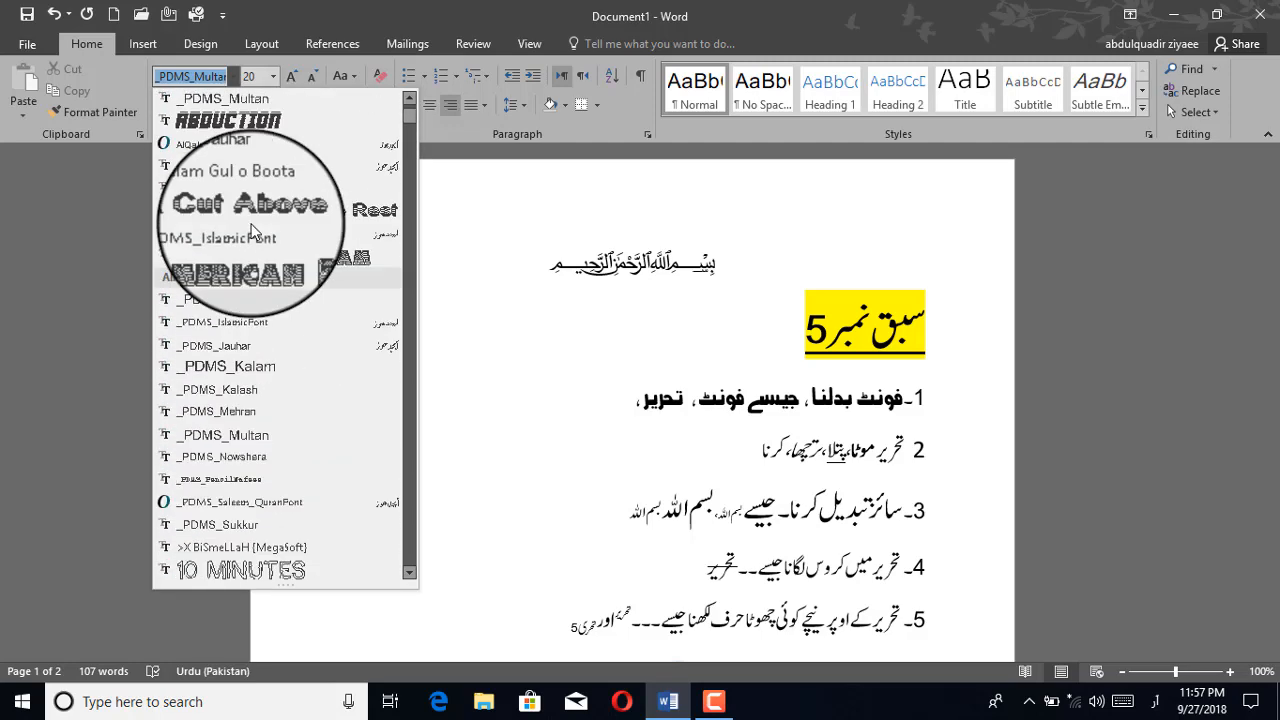
scroll(252, 229, up, 10)
click(645, 410)
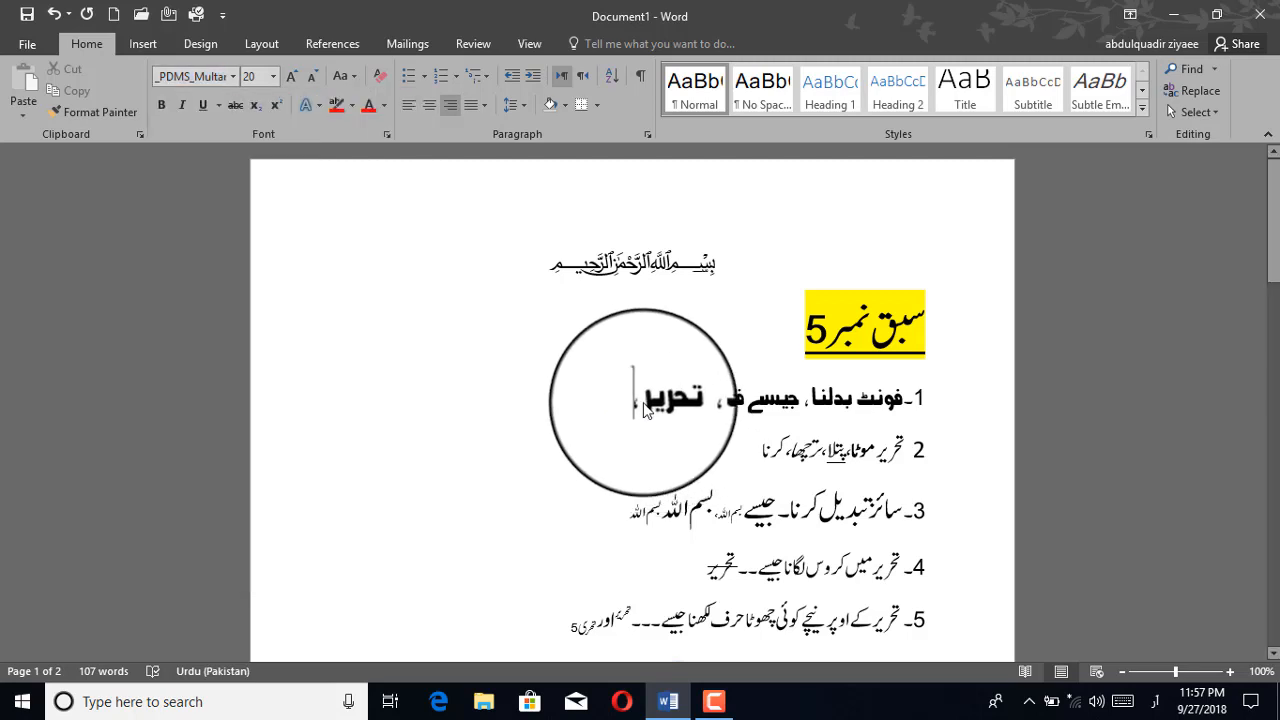
Clear all formatting from the text of item 2, excluding its number
scroll(643, 405, down, 2)
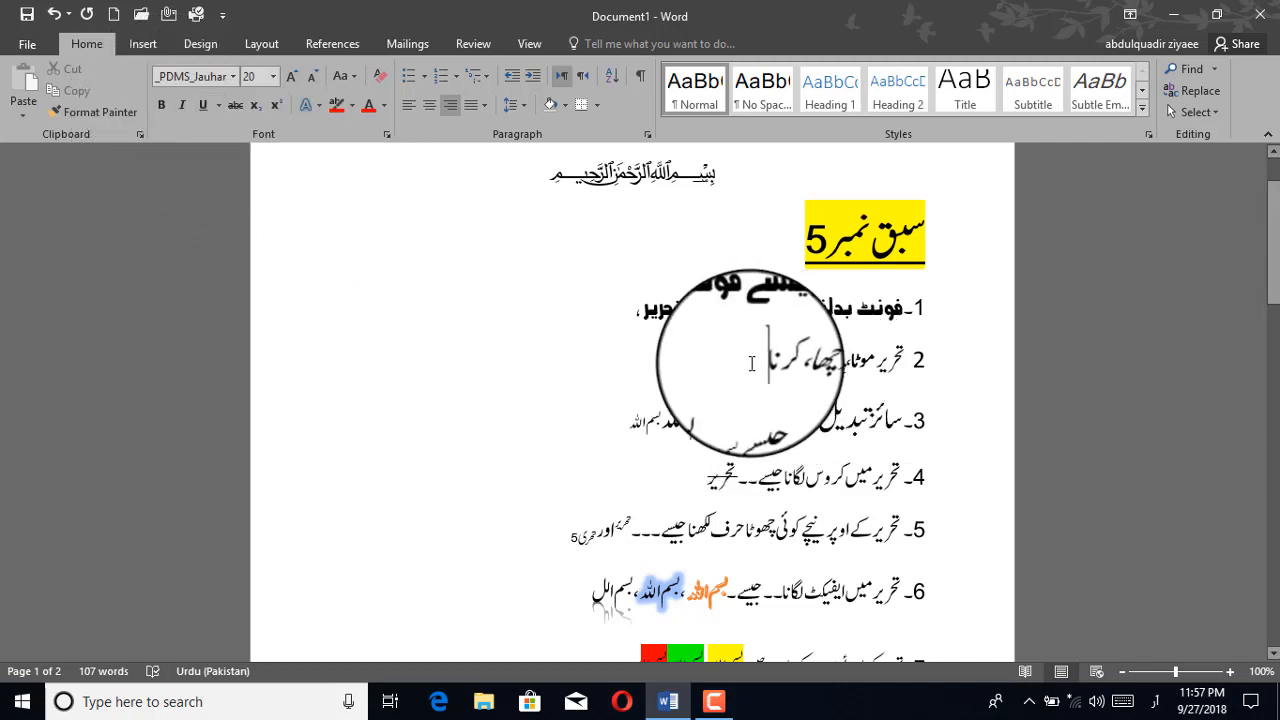
drag(751, 363, 900, 365)
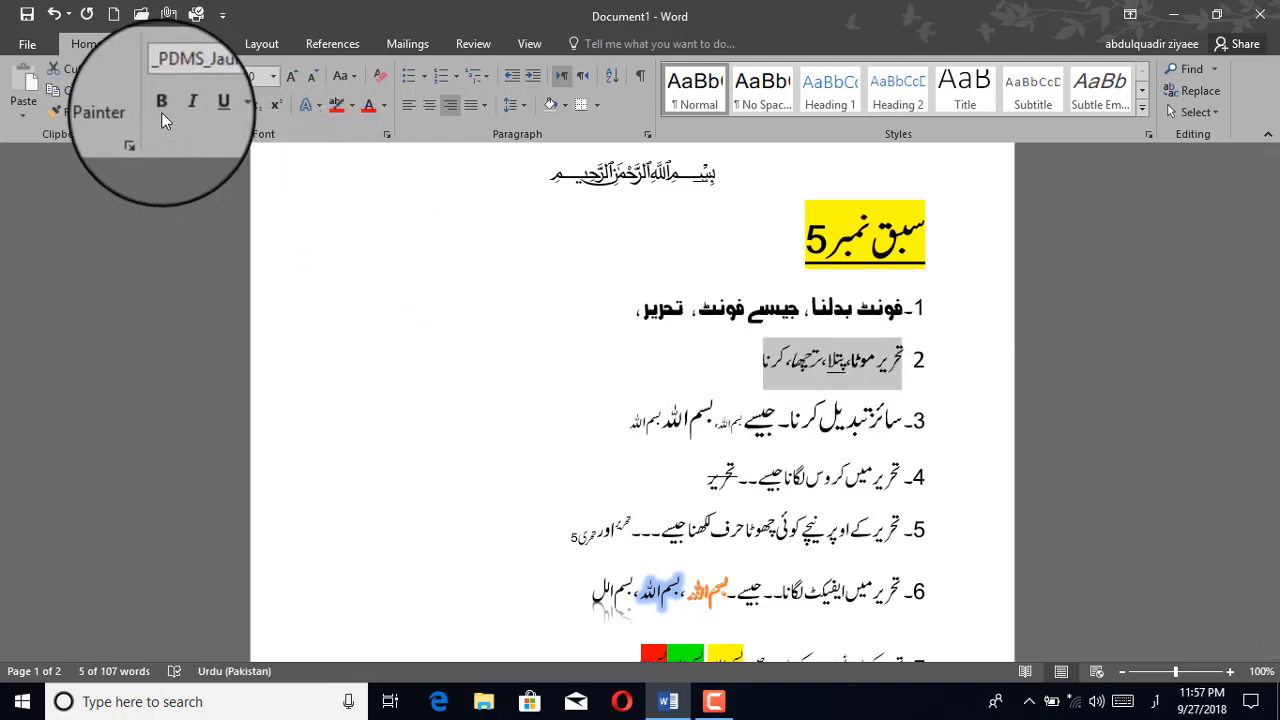
click(384, 76)
click(757, 383)
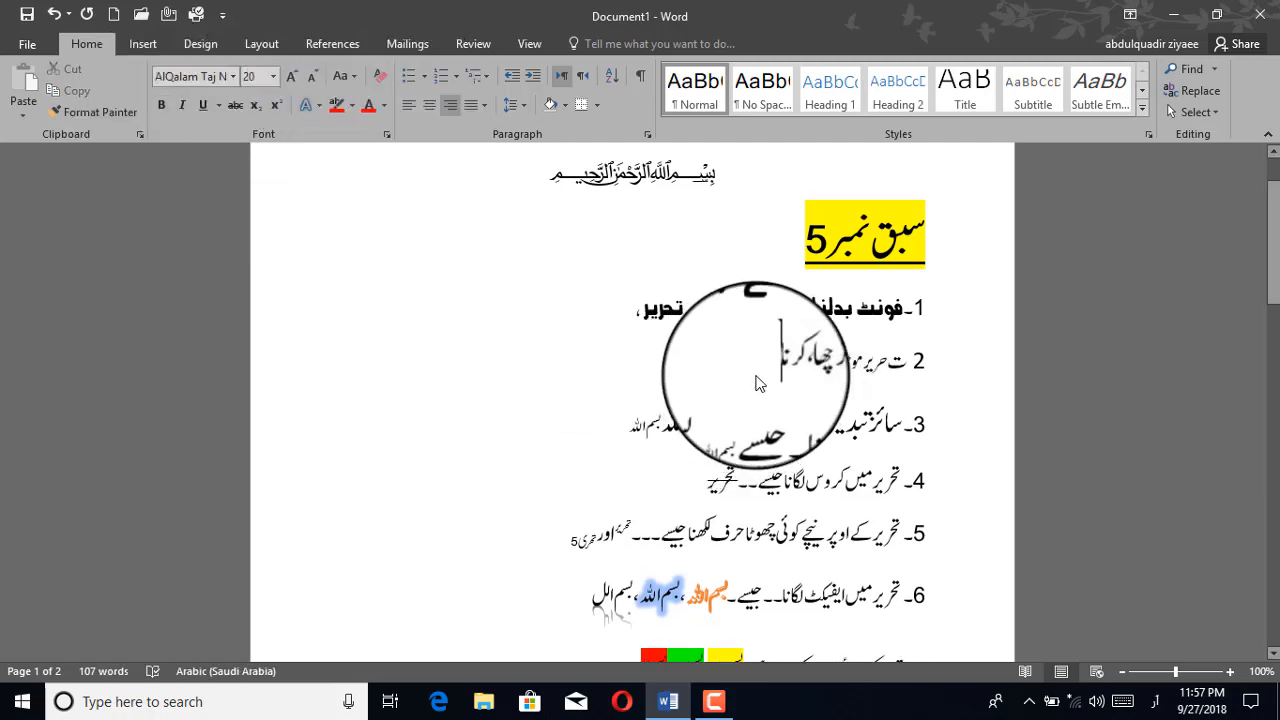
Set item 2's text, excluding its number, in the _PDMS_Multan font and make it bold, italic and underlined
drag(775, 368, 606, 366)
click(768, 367)
click(895, 362)
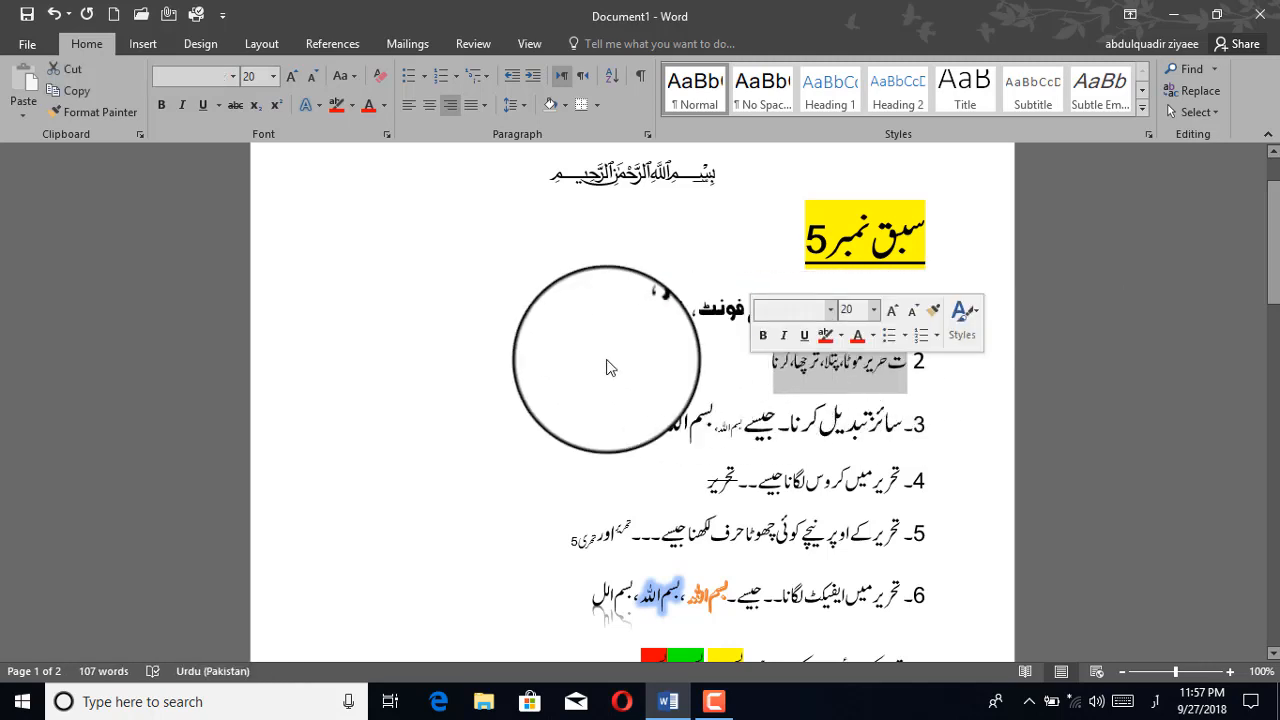
click(234, 74)
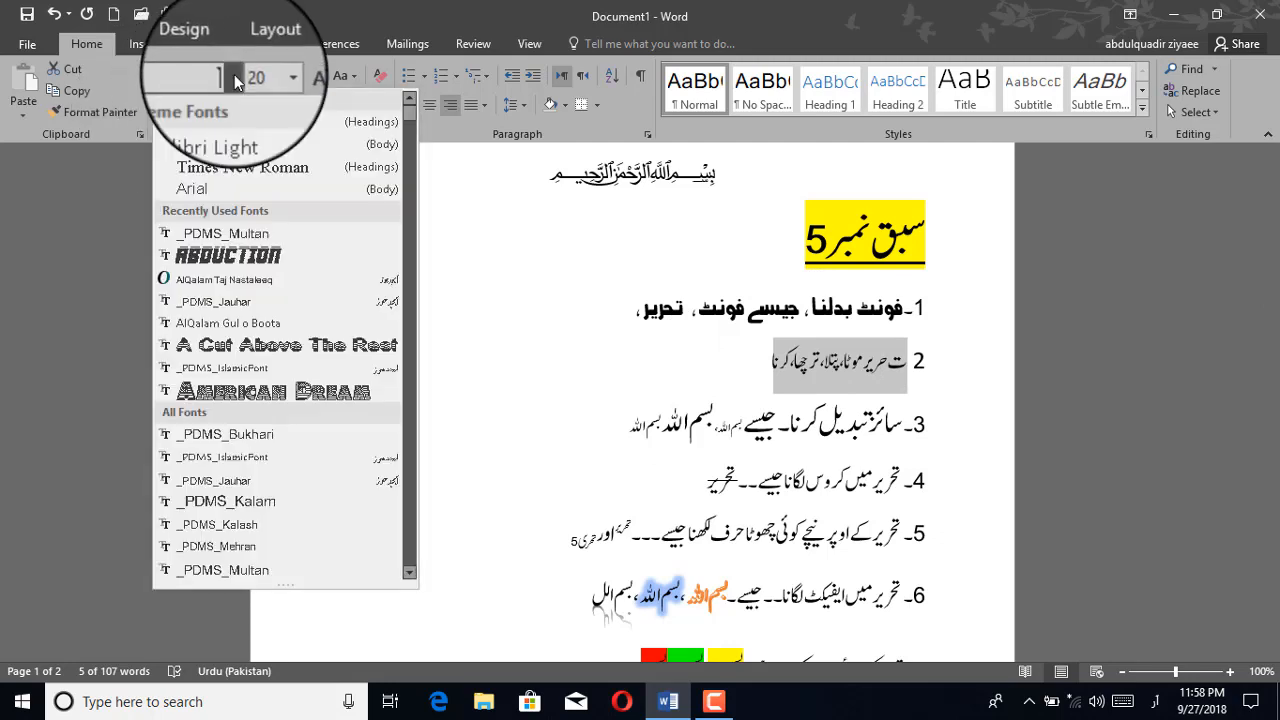
click(253, 235)
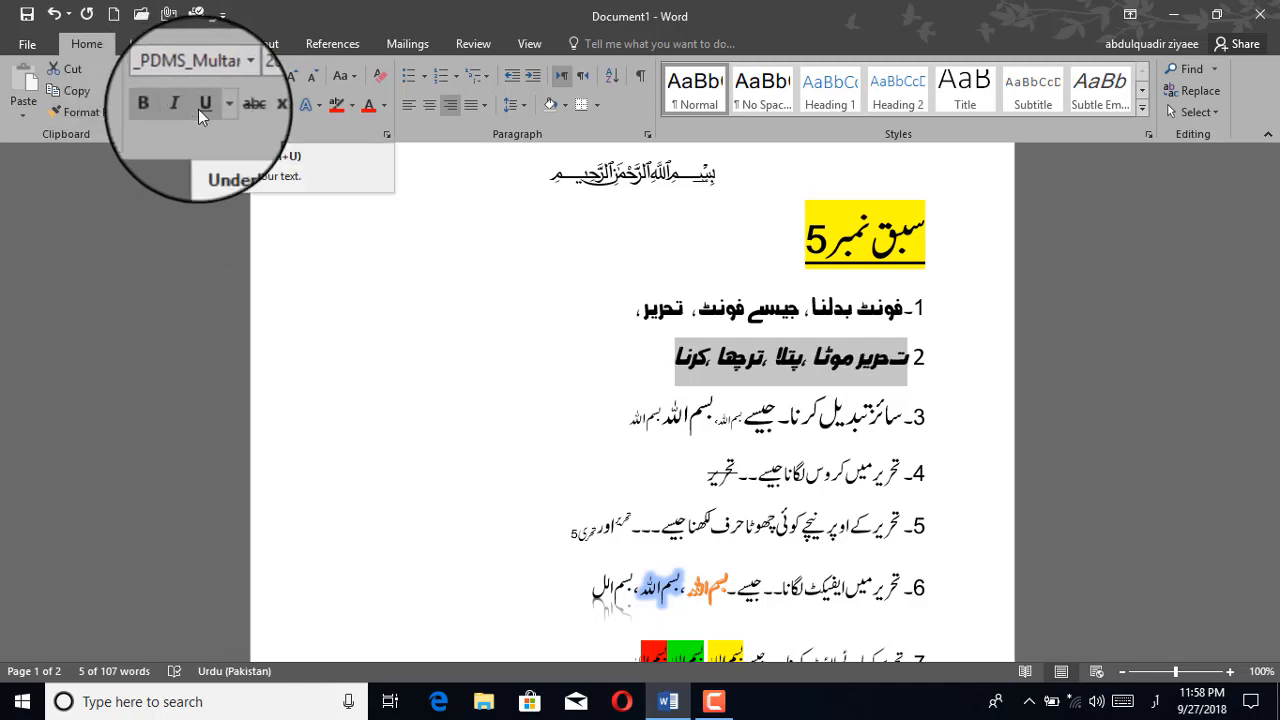
click(198, 109)
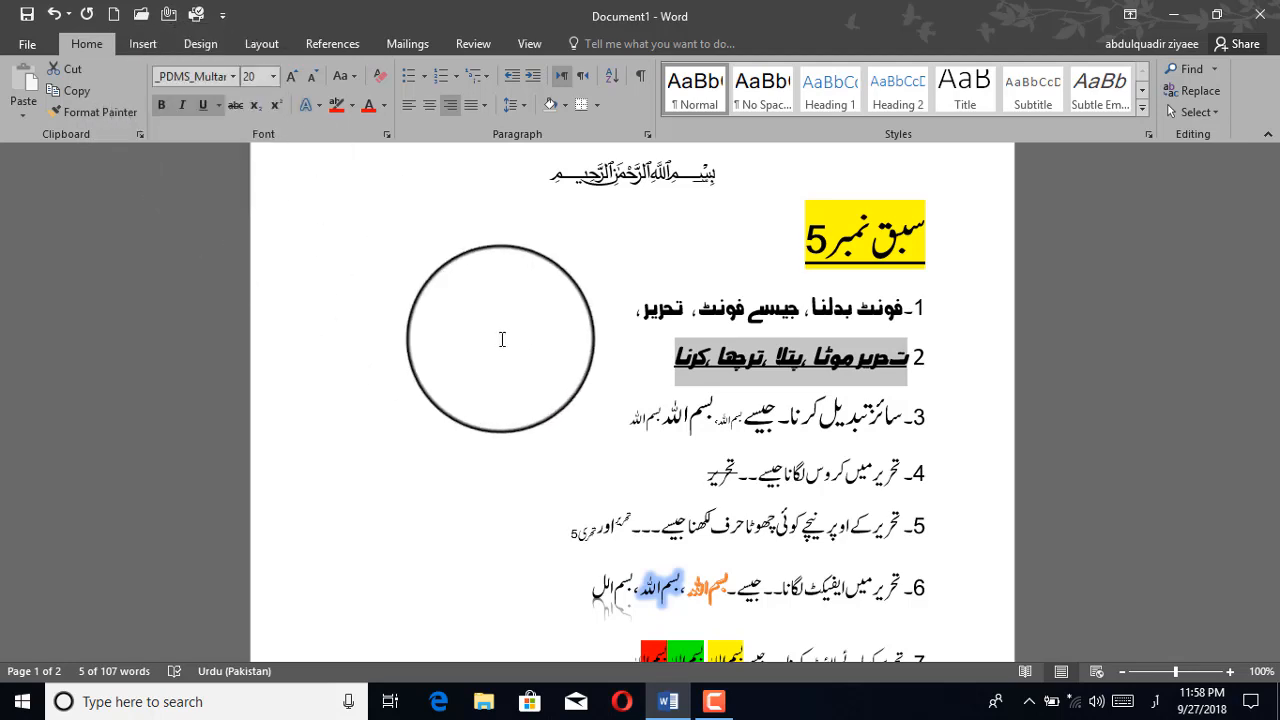
click(676, 368)
Set the font size of item 3's text, excluding its number, to 16
scroll(676, 375, down, 2)
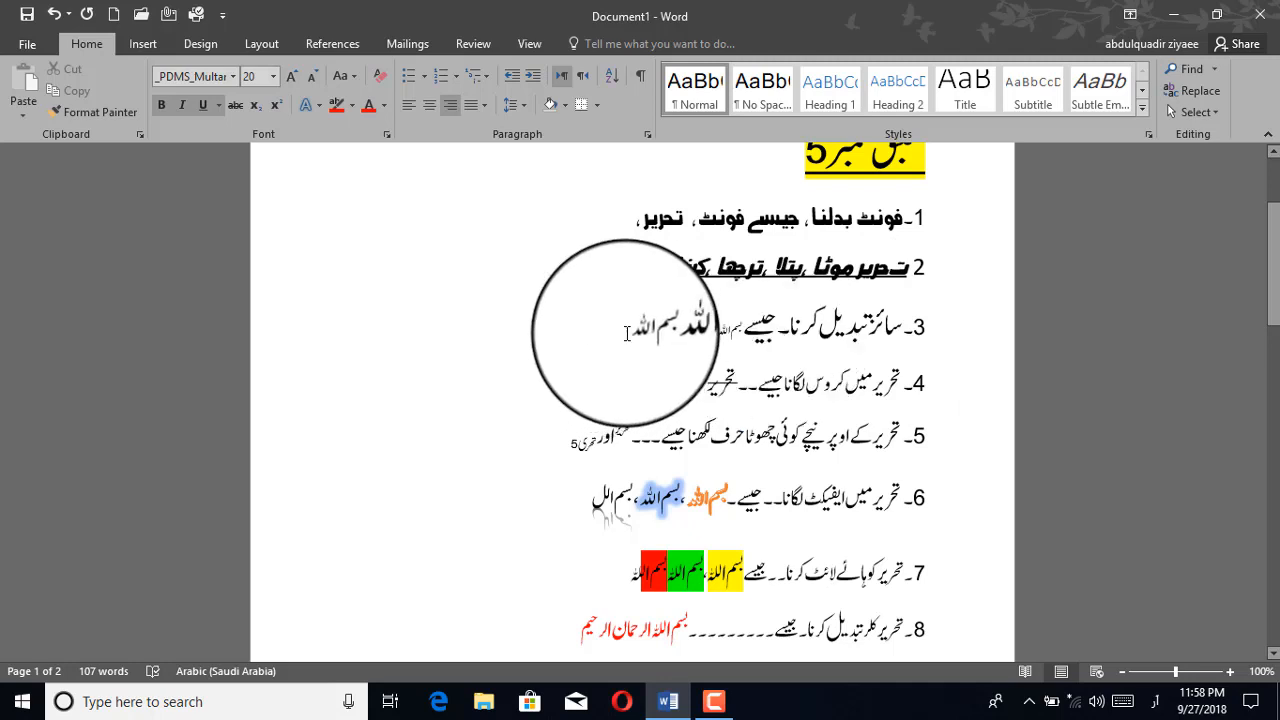
drag(628, 333, 903, 333)
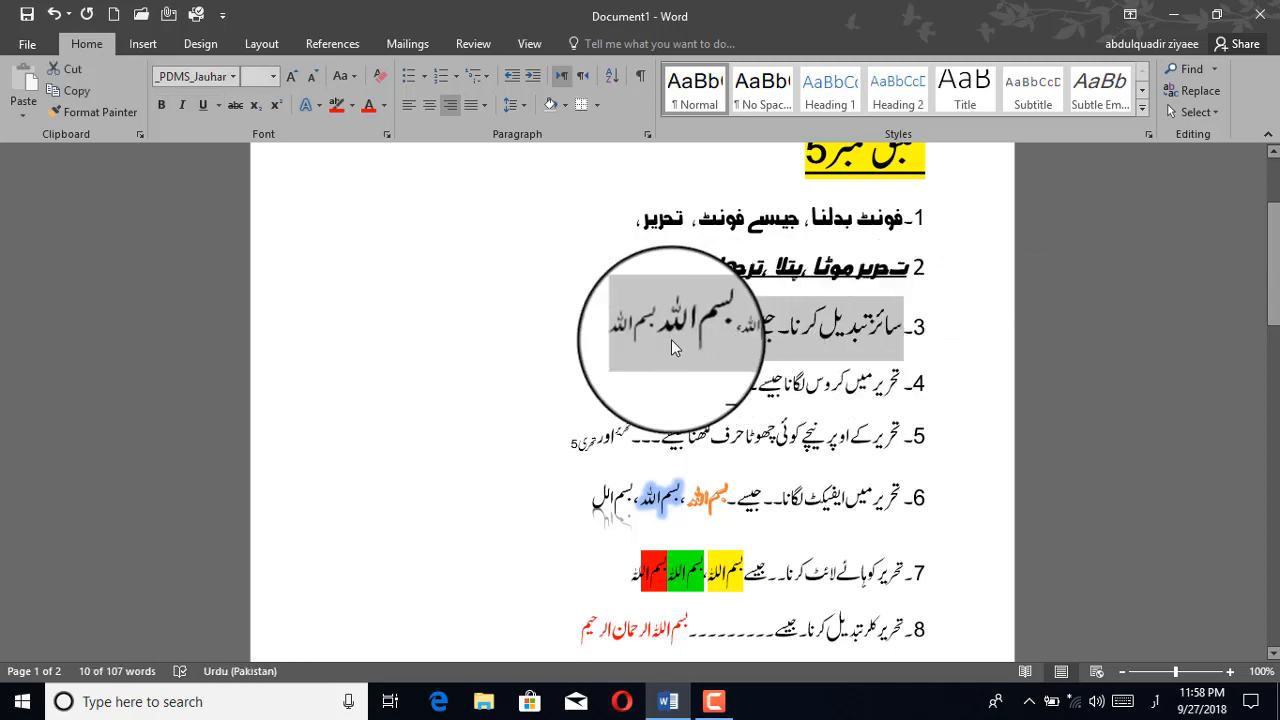
click(276, 78)
click(253, 213)
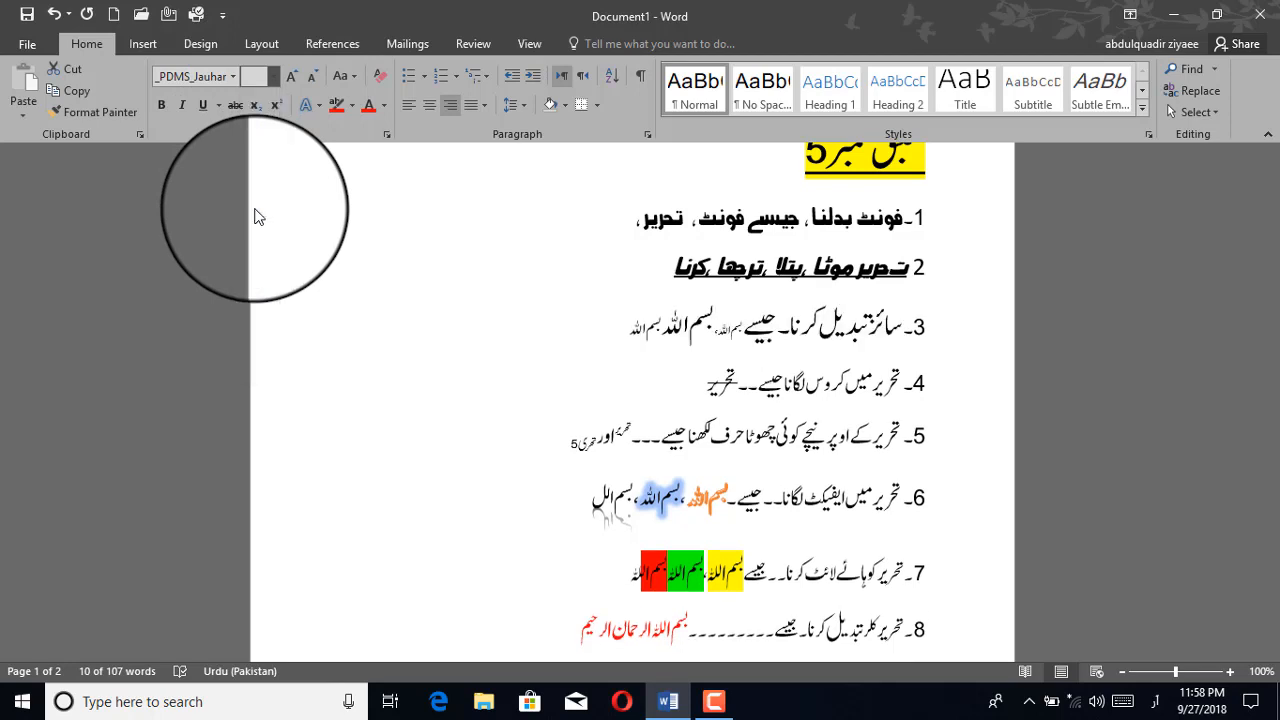
Set all of item 3's text, excluding its number, to font size 20
click(703, 327)
drag(727, 334, 897, 330)
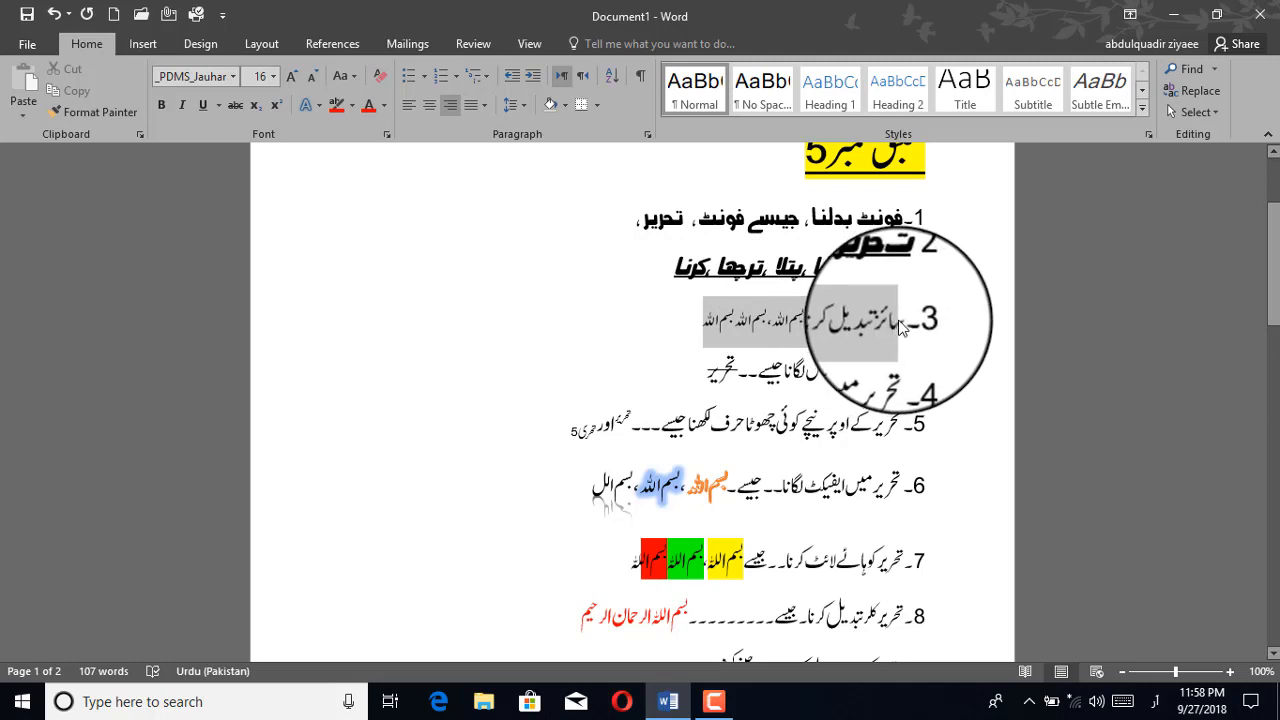
click(274, 77)
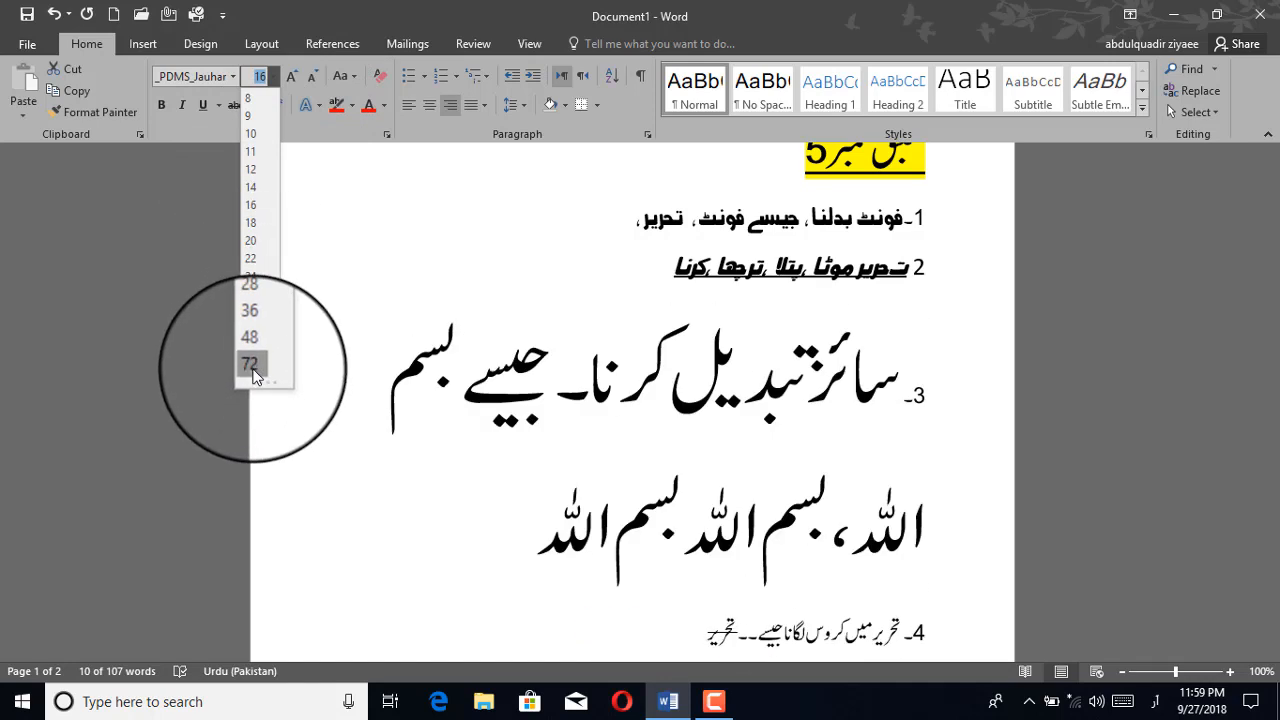
click(249, 241)
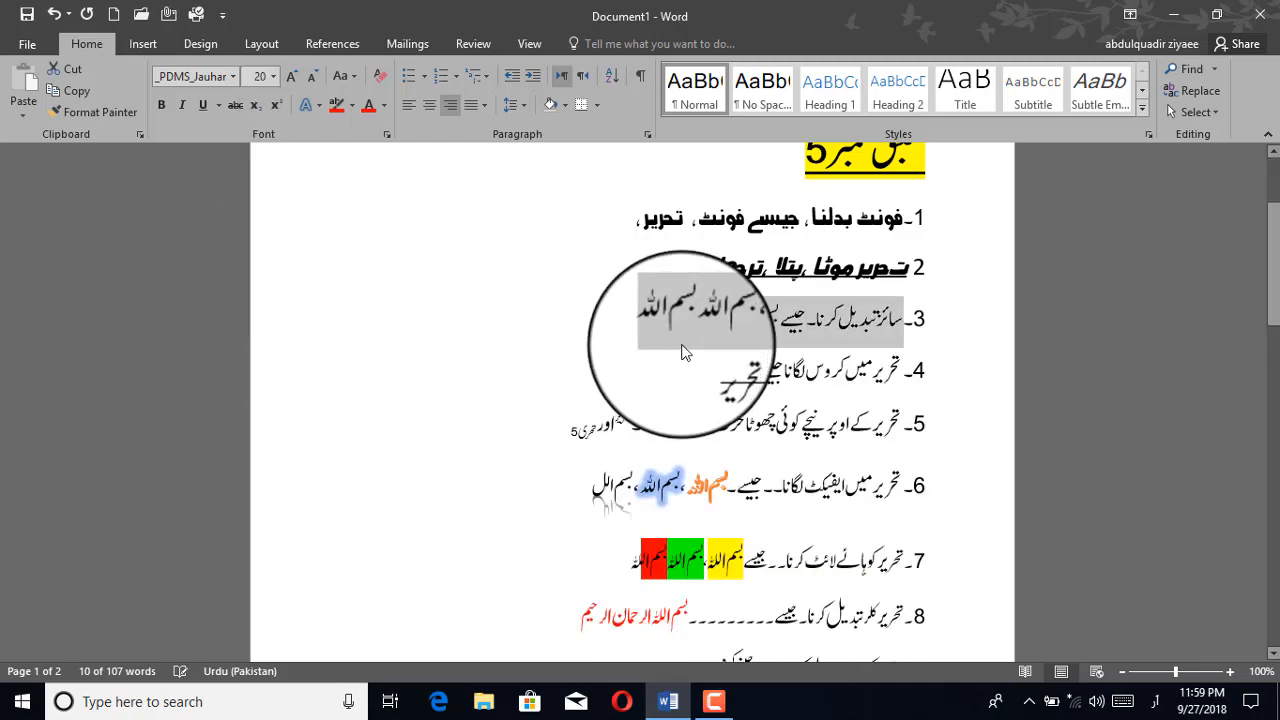
click(653, 325)
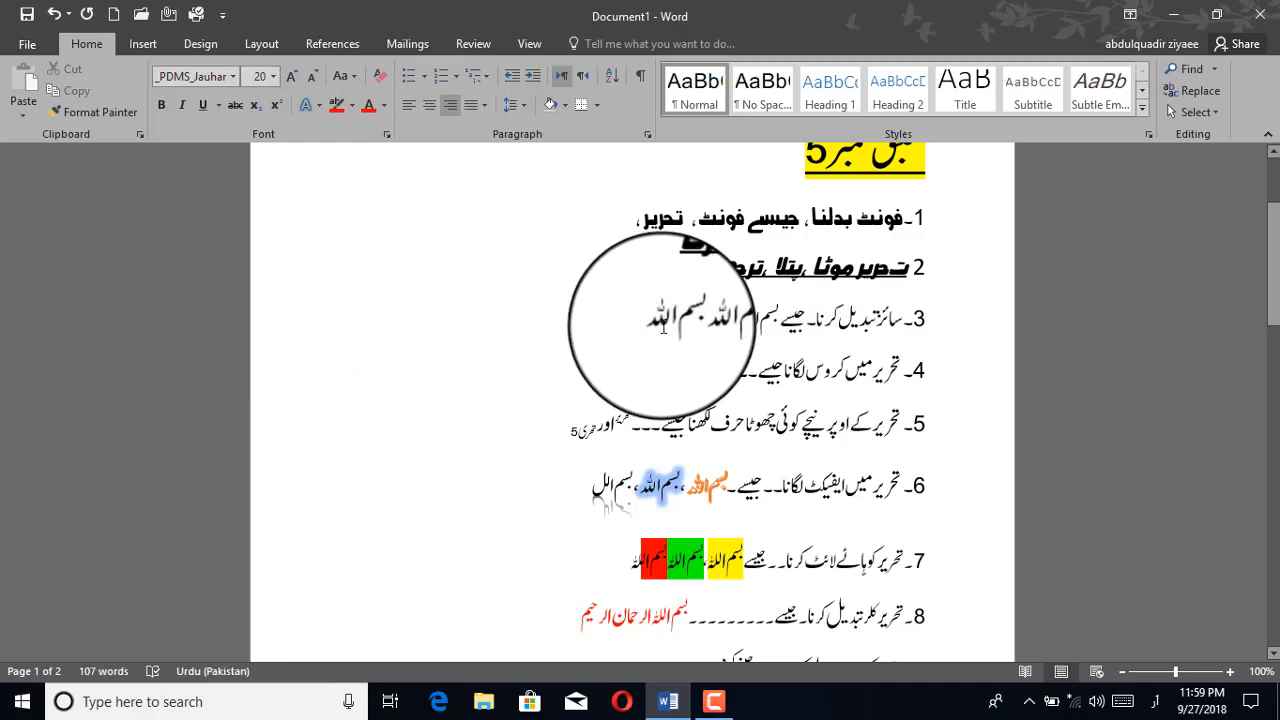
Apply strikethrough to the opening phrase of item 4, testing it once on and off before leaving it applied
scroll(669, 327, down, 2)
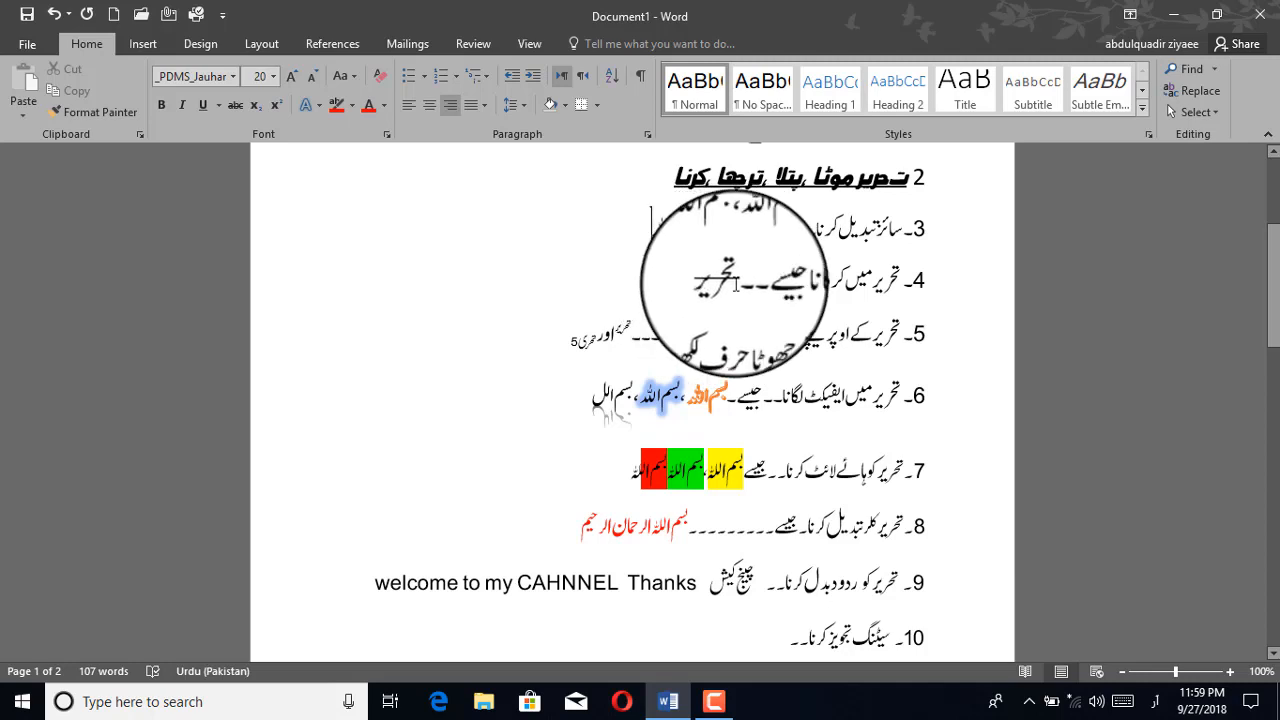
drag(758, 284, 897, 284)
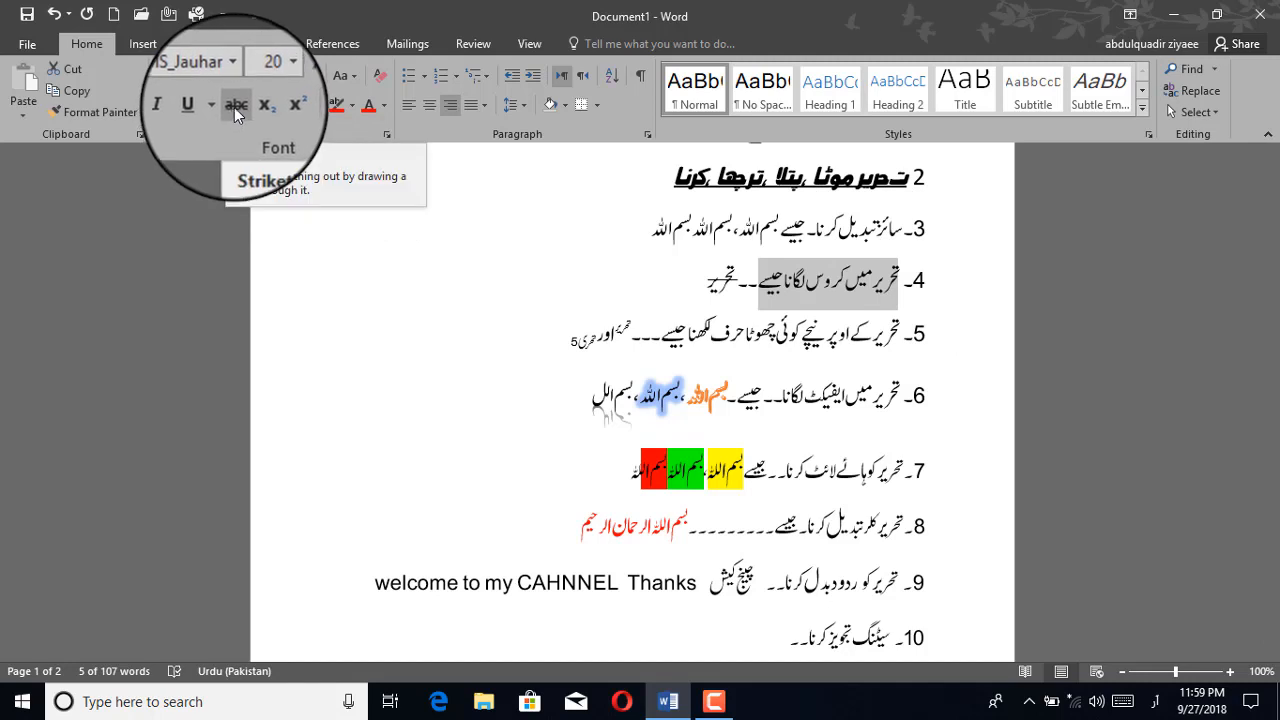
click(234, 107)
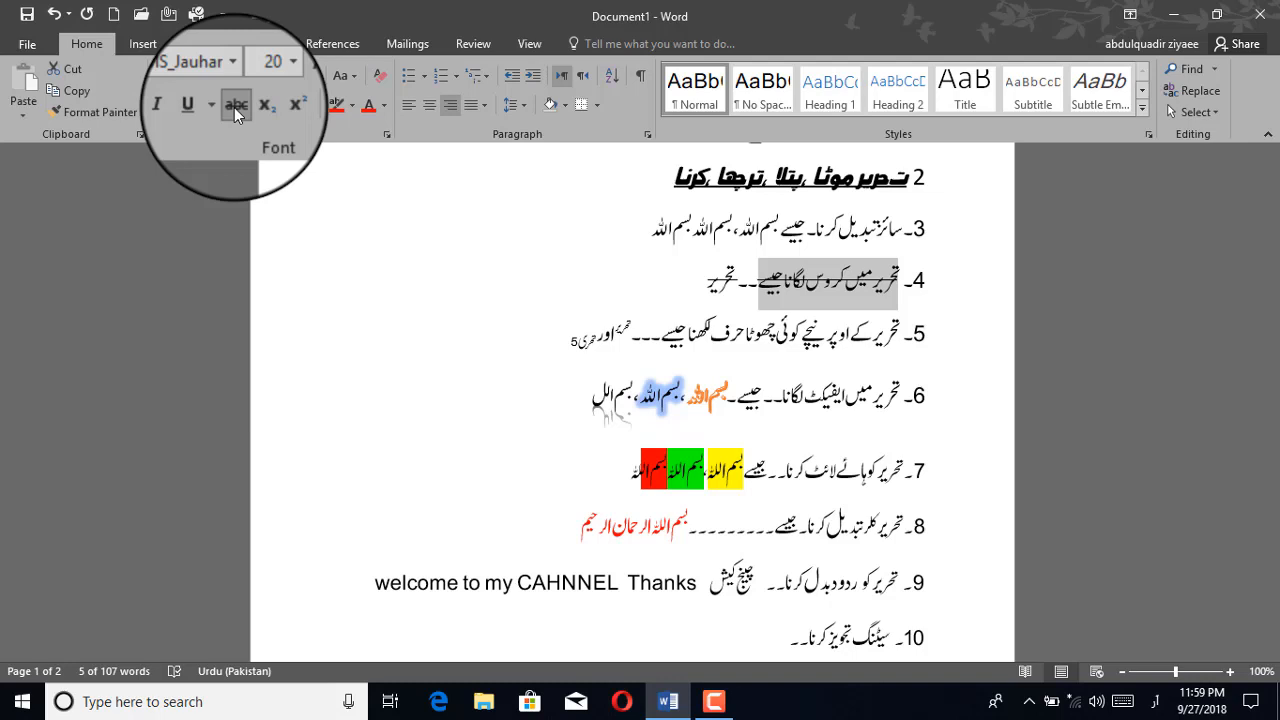
click(234, 107)
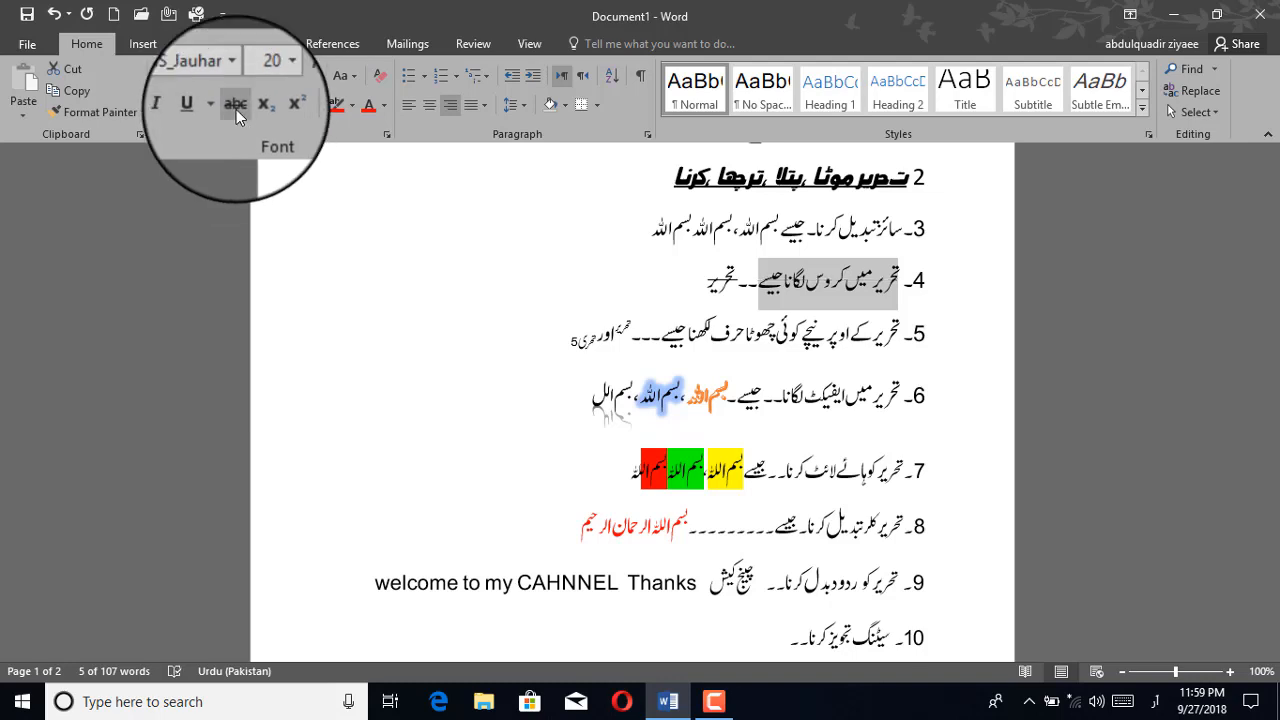
click(236, 109)
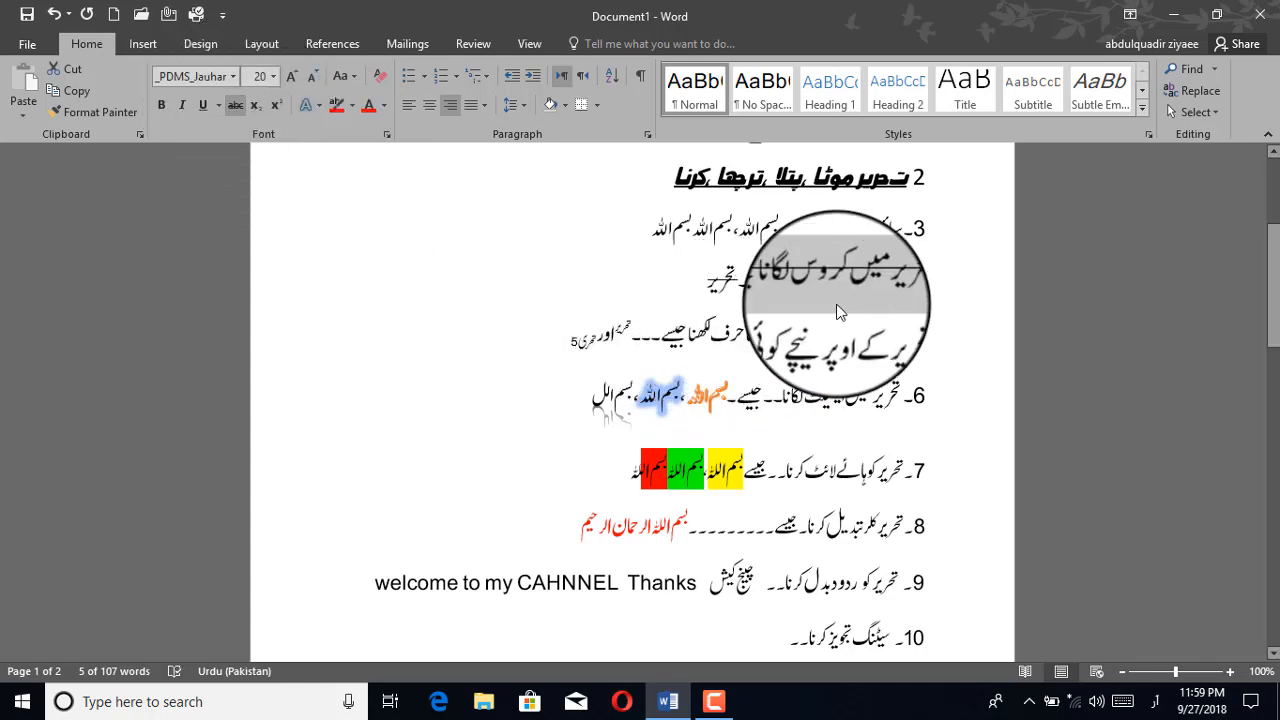
Make the small word بم after تحریر in item 5 superscript
click(901, 340)
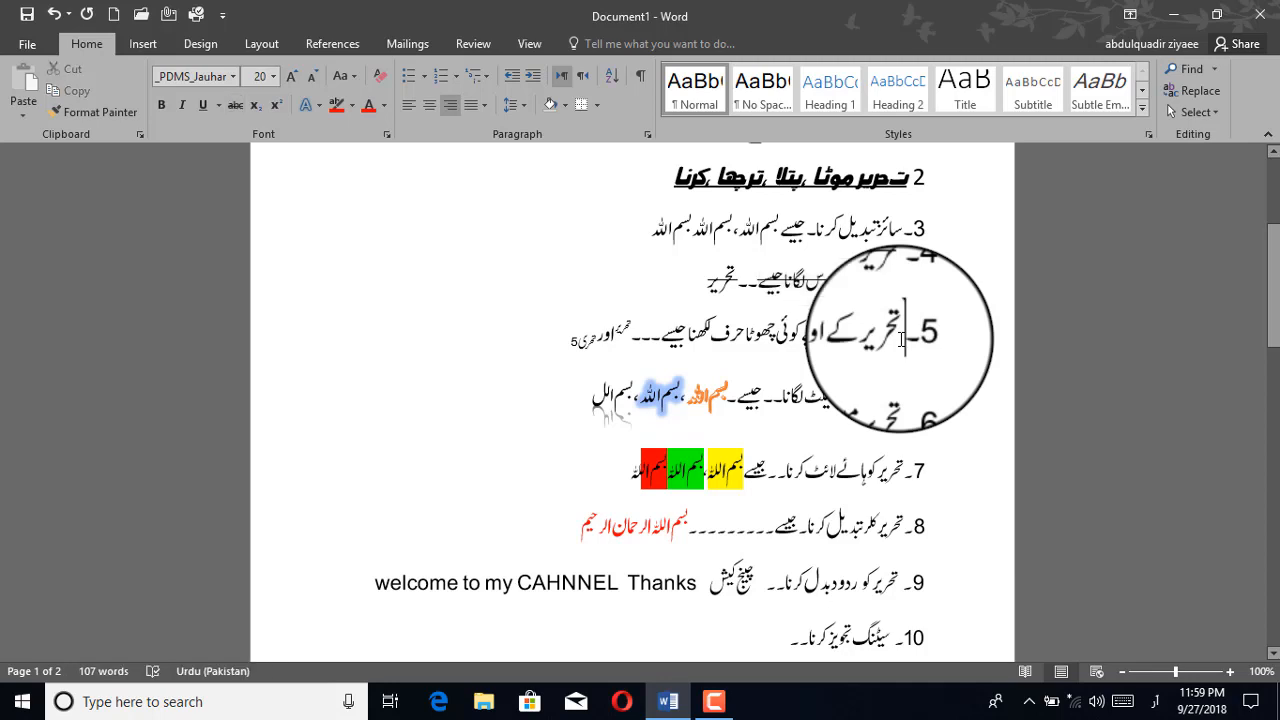
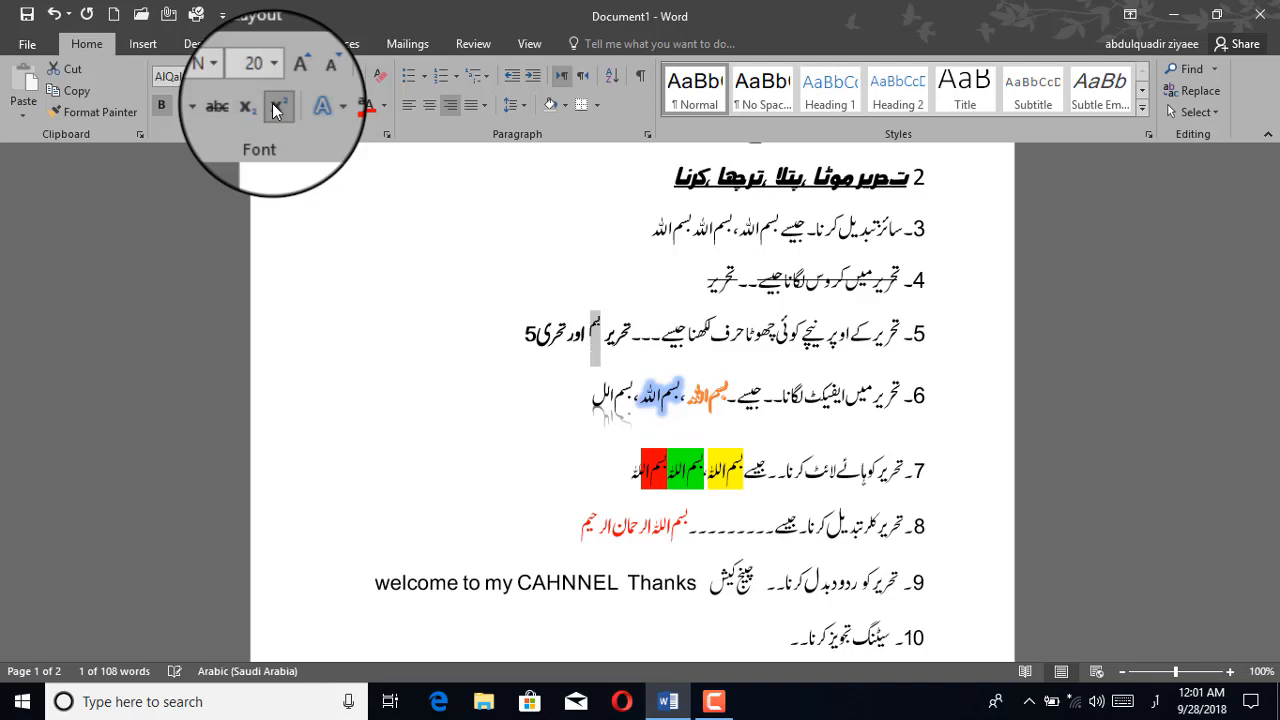
click(276, 108)
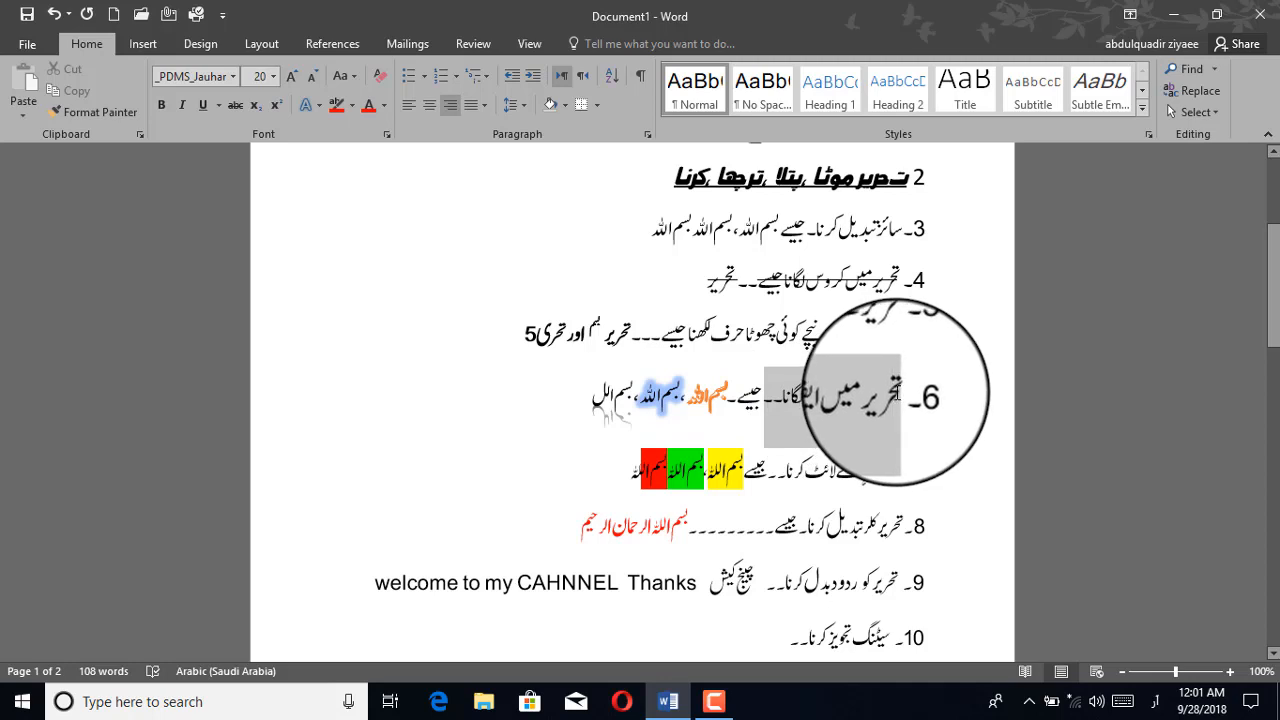
Preview outline, shadow and glow text effects on item 6's opening phrase and apply a strong blue glow to it
drag(898, 392, 783, 413)
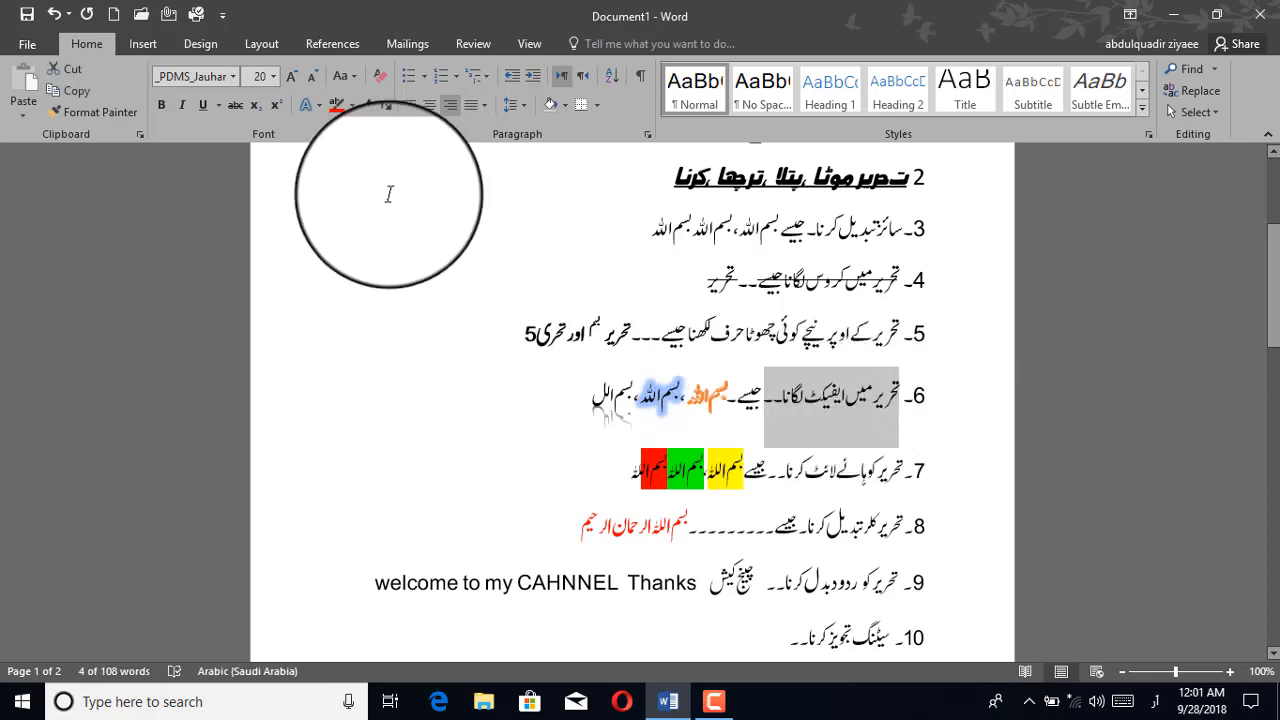
click(316, 108)
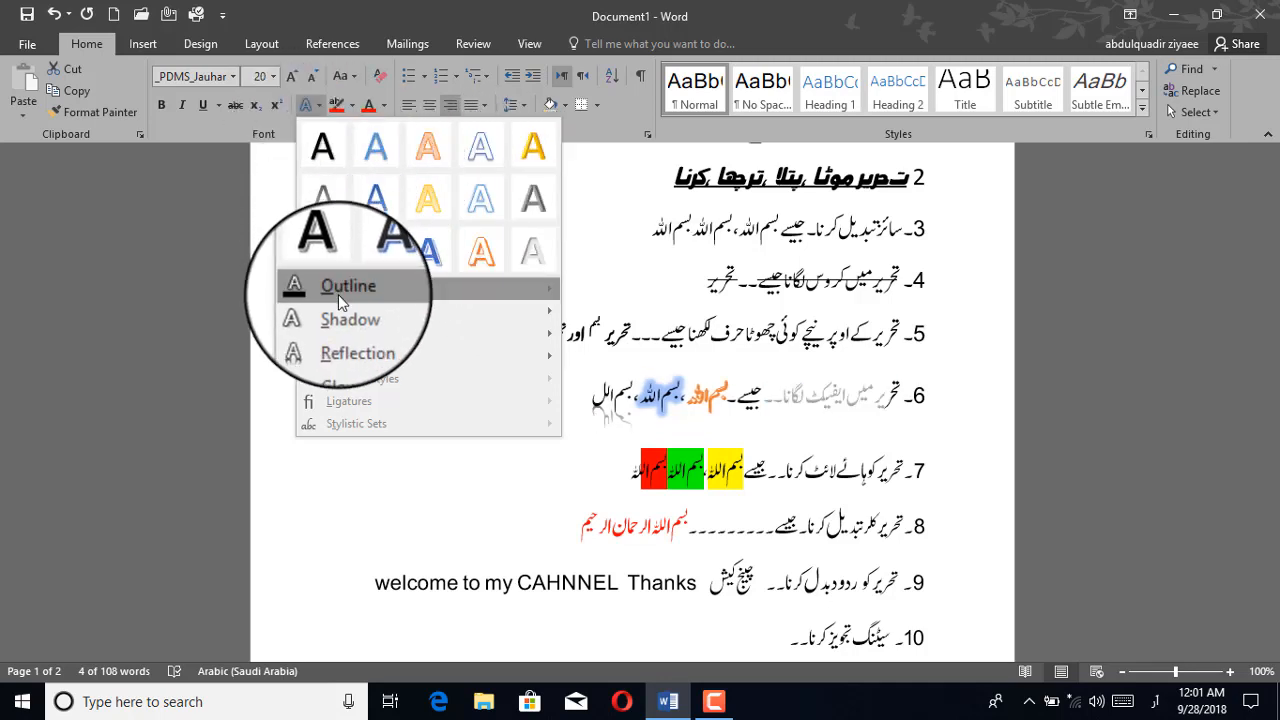
mouse_move(338, 294)
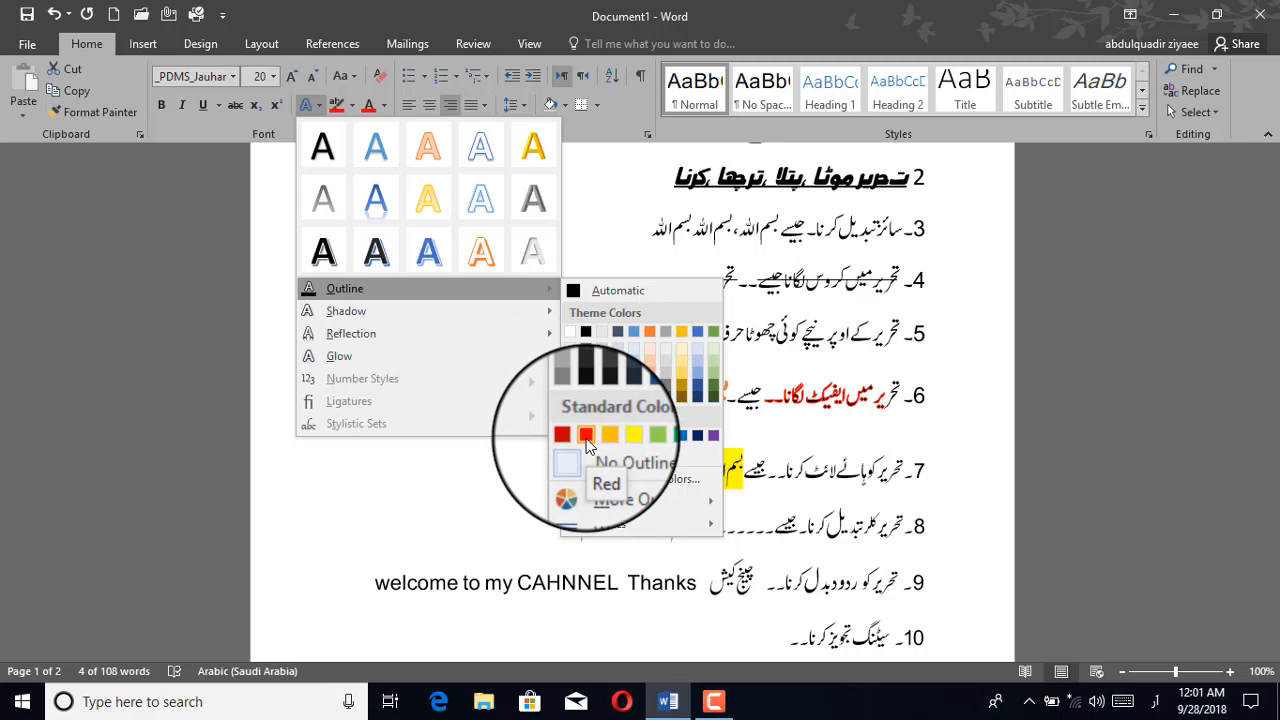
mouse_move(351, 316)
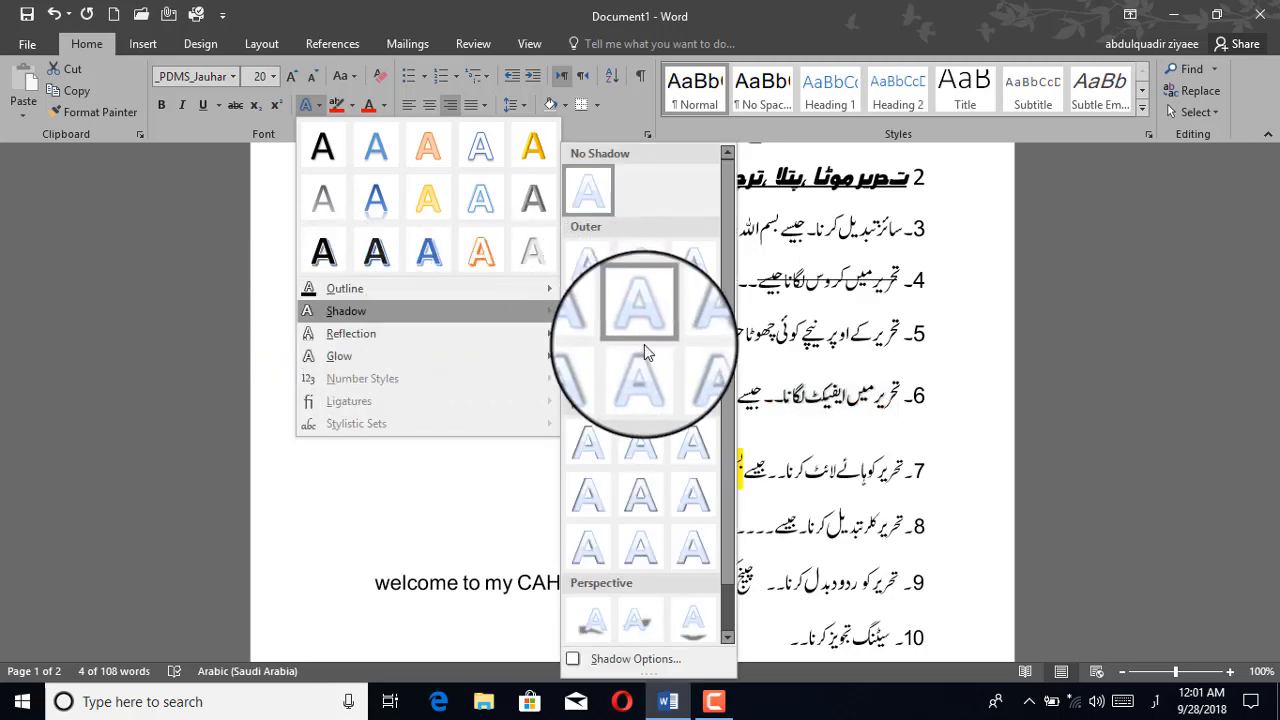
mouse_move(354, 338)
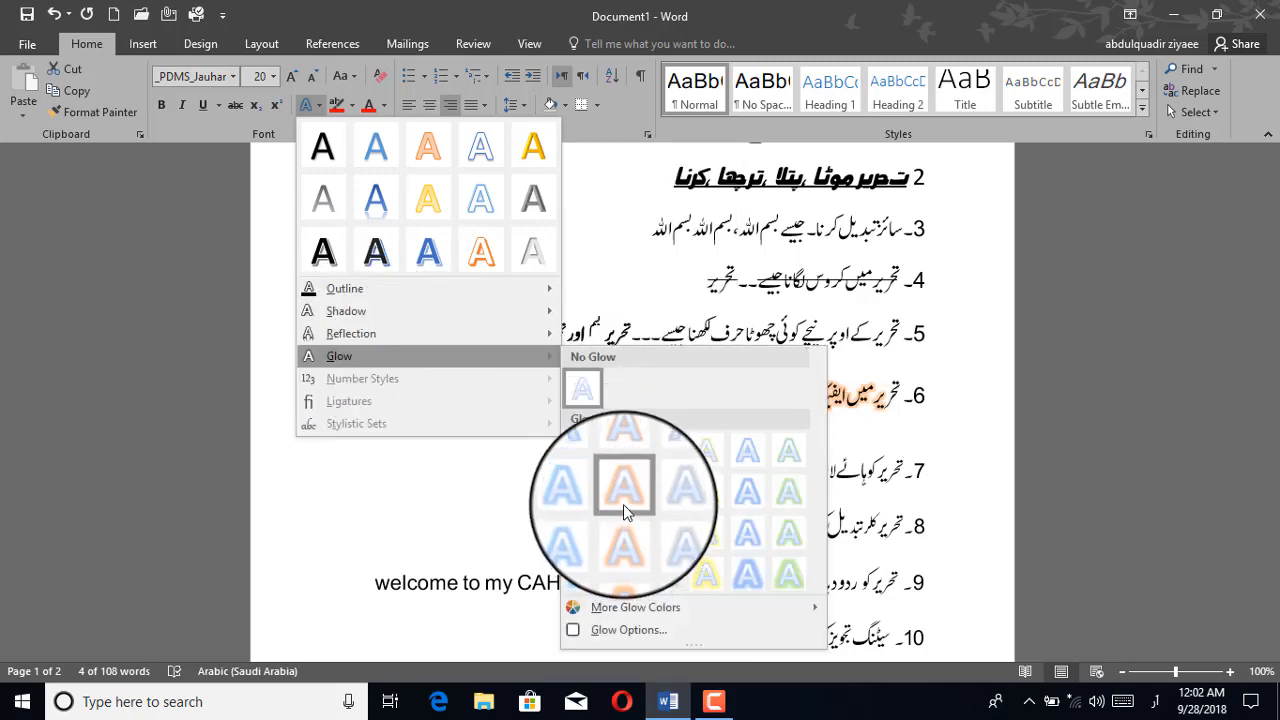
click(577, 574)
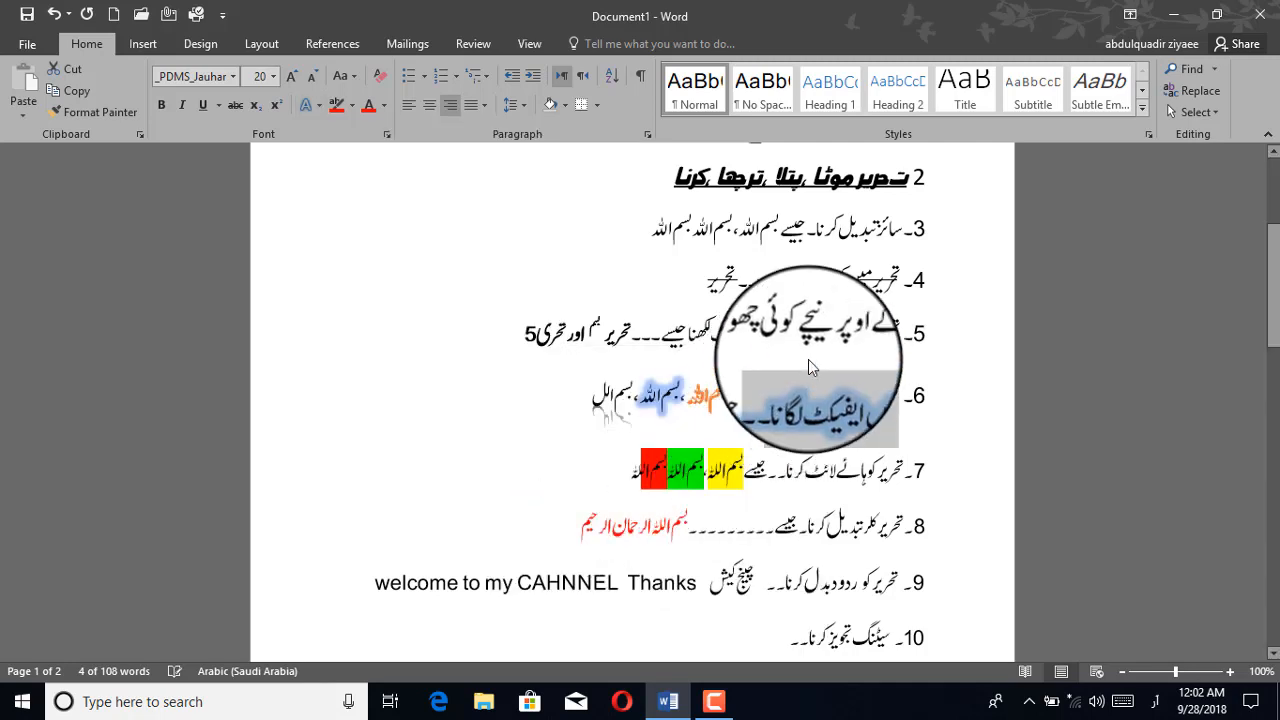
click(775, 403)
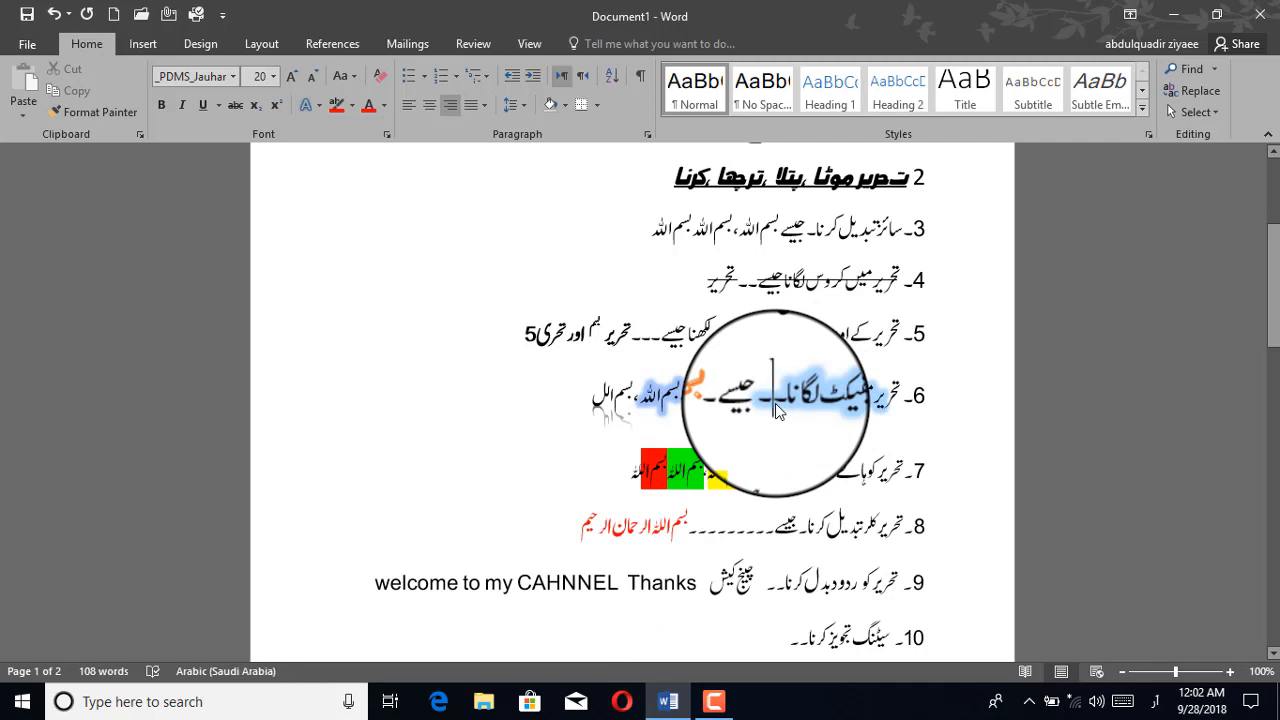
Highlight the words ہائے لائٹ in item 7 in yellow
scroll(775, 403, down, 3)
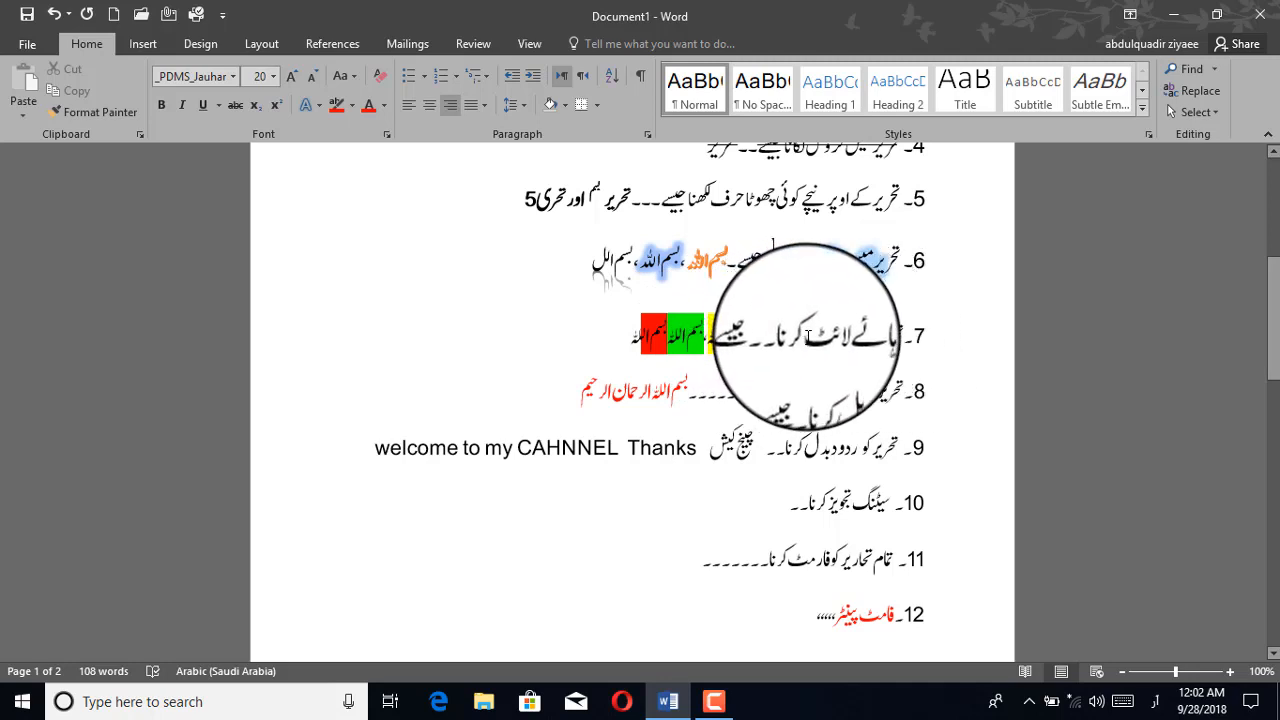
mouse_move(808, 337)
mouse_down()
mouse_move(867, 336)
mouse_move(822, 336)
mouse_up()
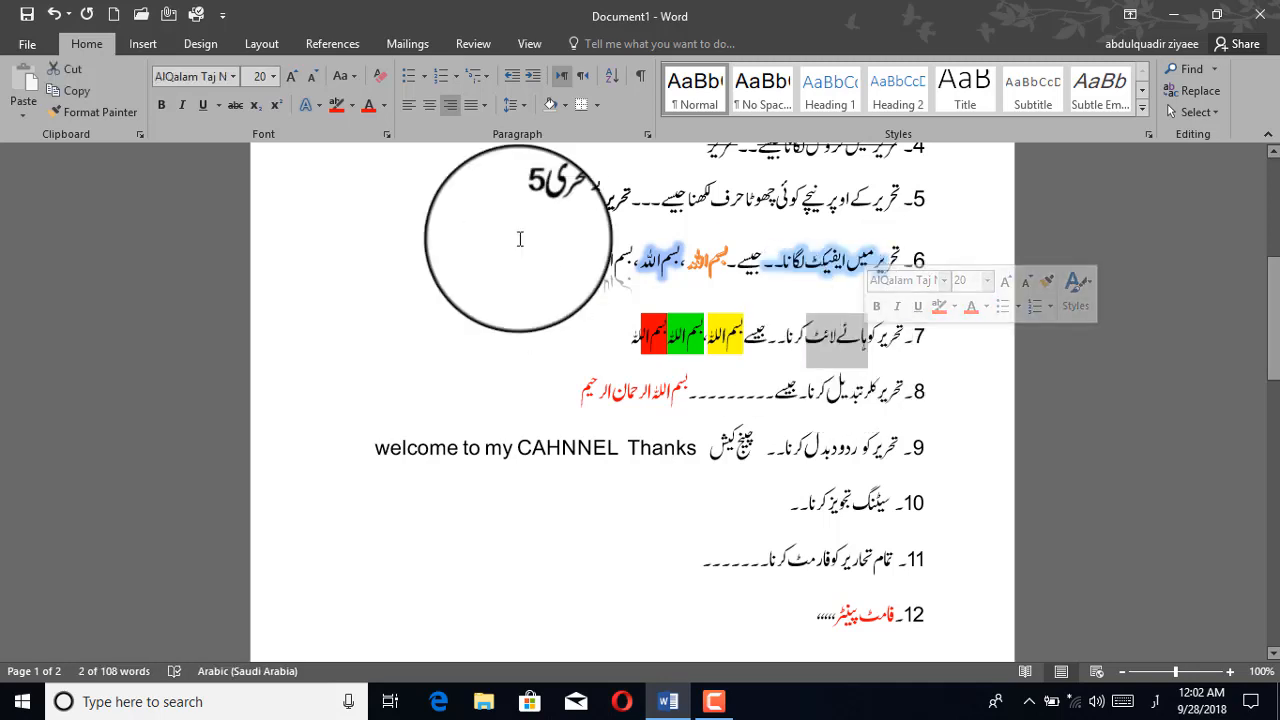
click(355, 104)
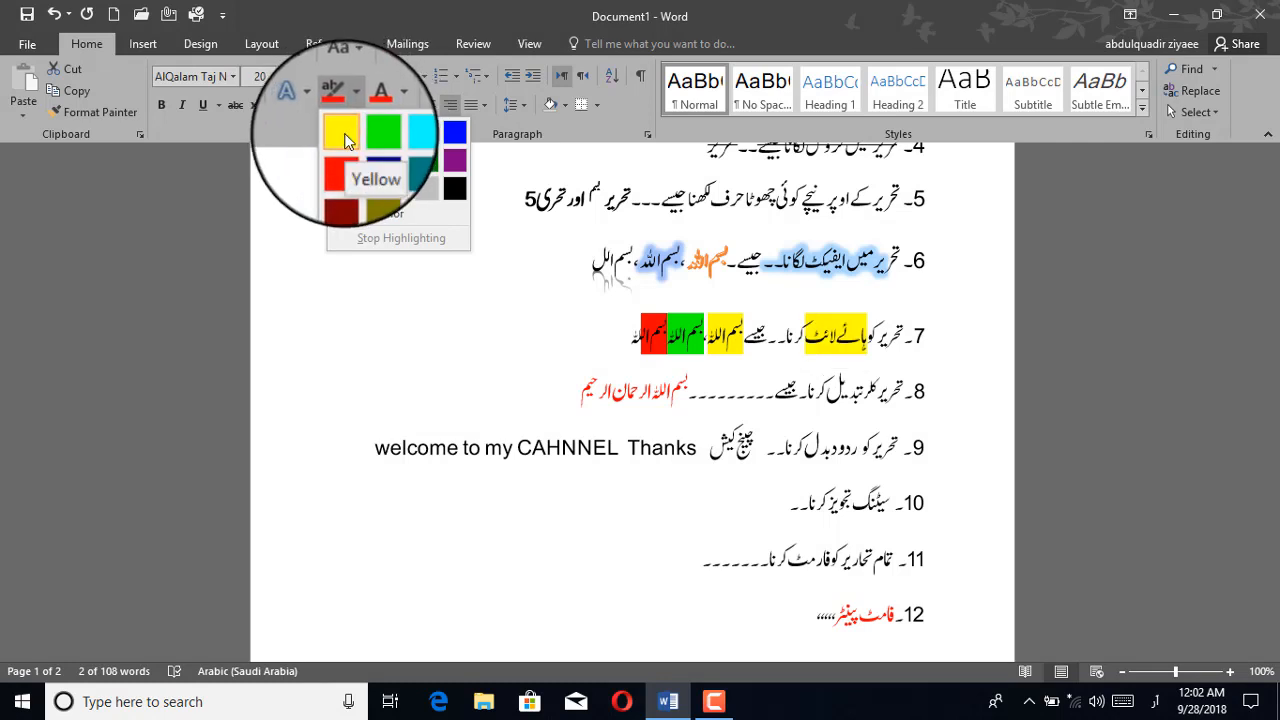
click(345, 135)
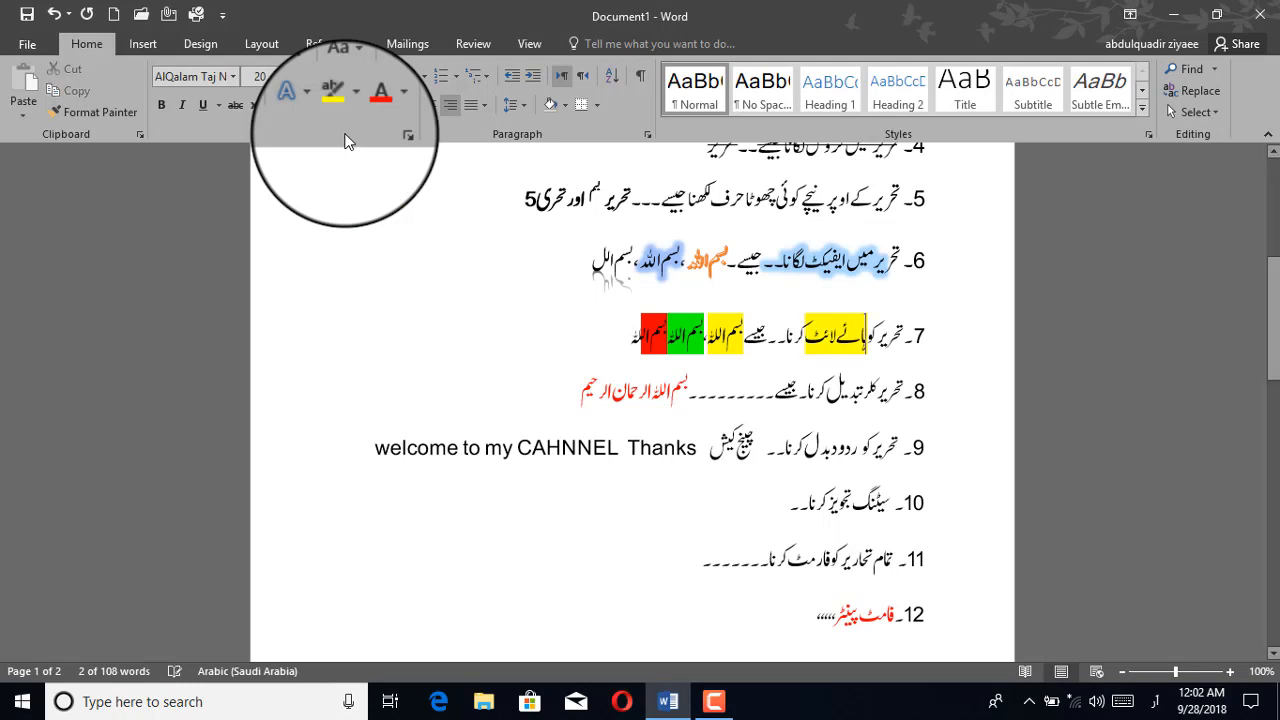
Highlight the words کو ہائے لائٹ in item 7 in bright green, keeping the line right-aligned
click(351, 107)
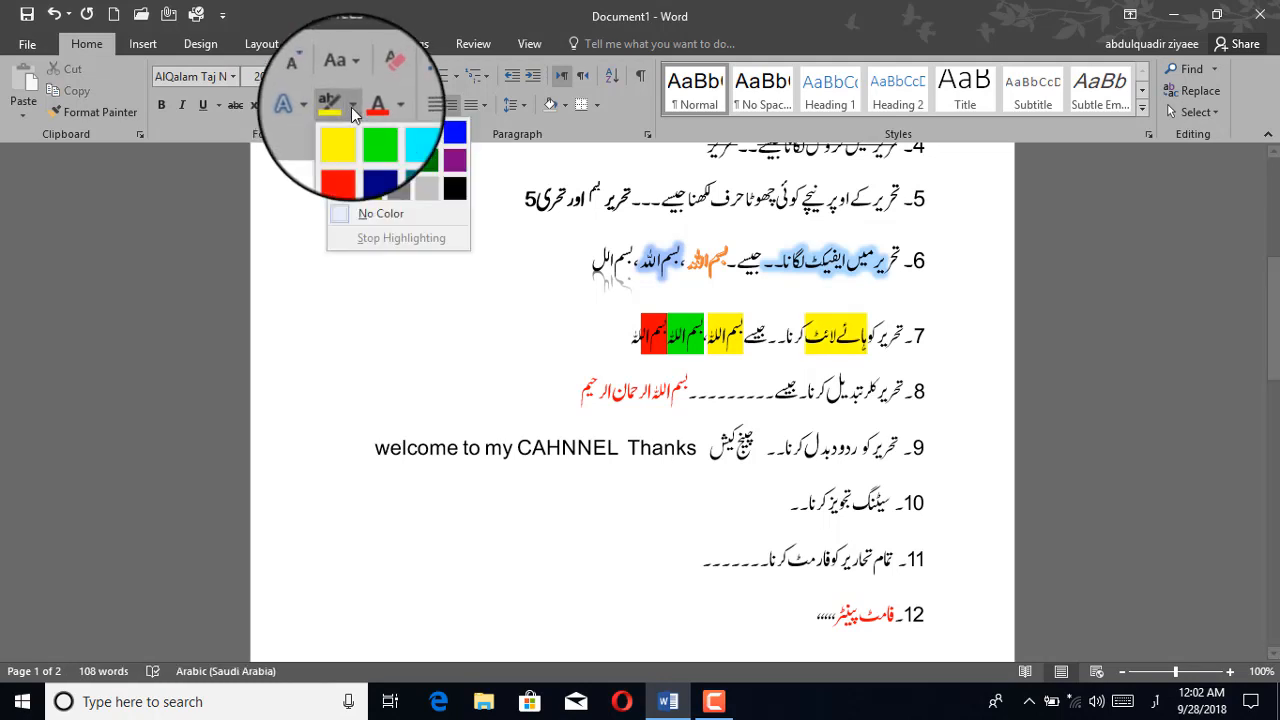
click(371, 135)
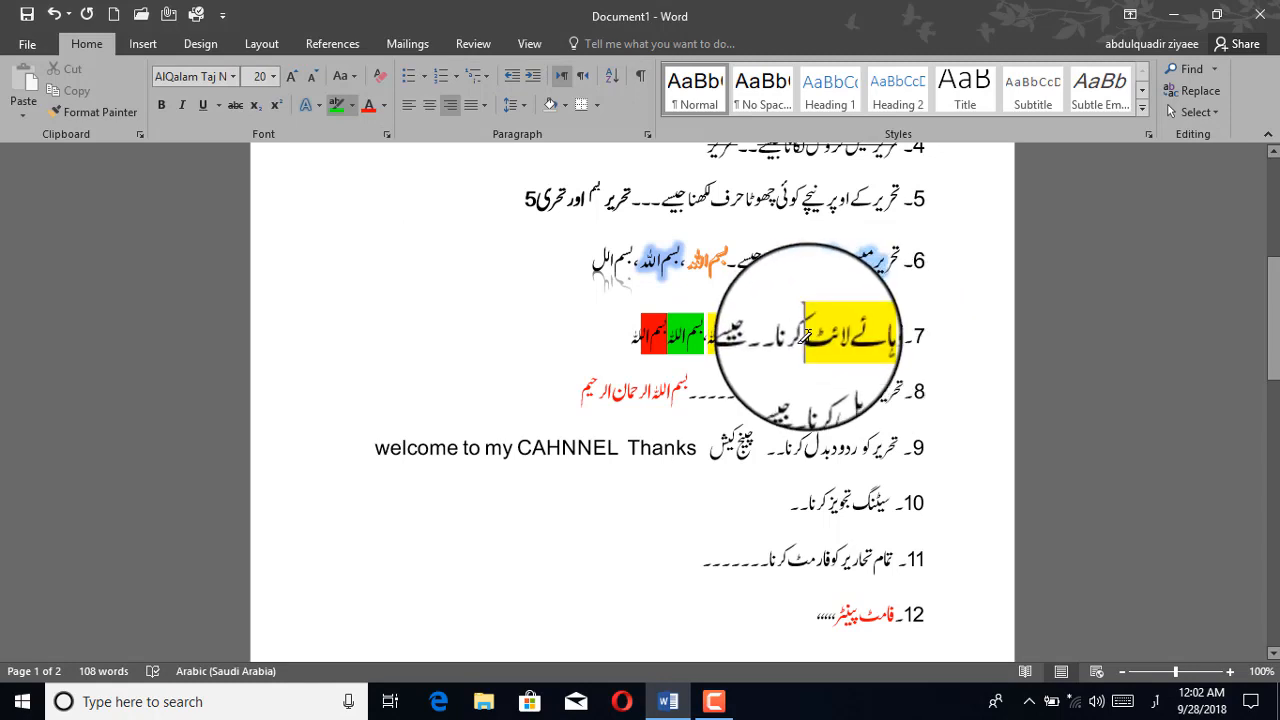
mouse_move(801, 333)
mouse_down()
mouse_move(814, 334)
mouse_move(806, 343)
mouse_up()
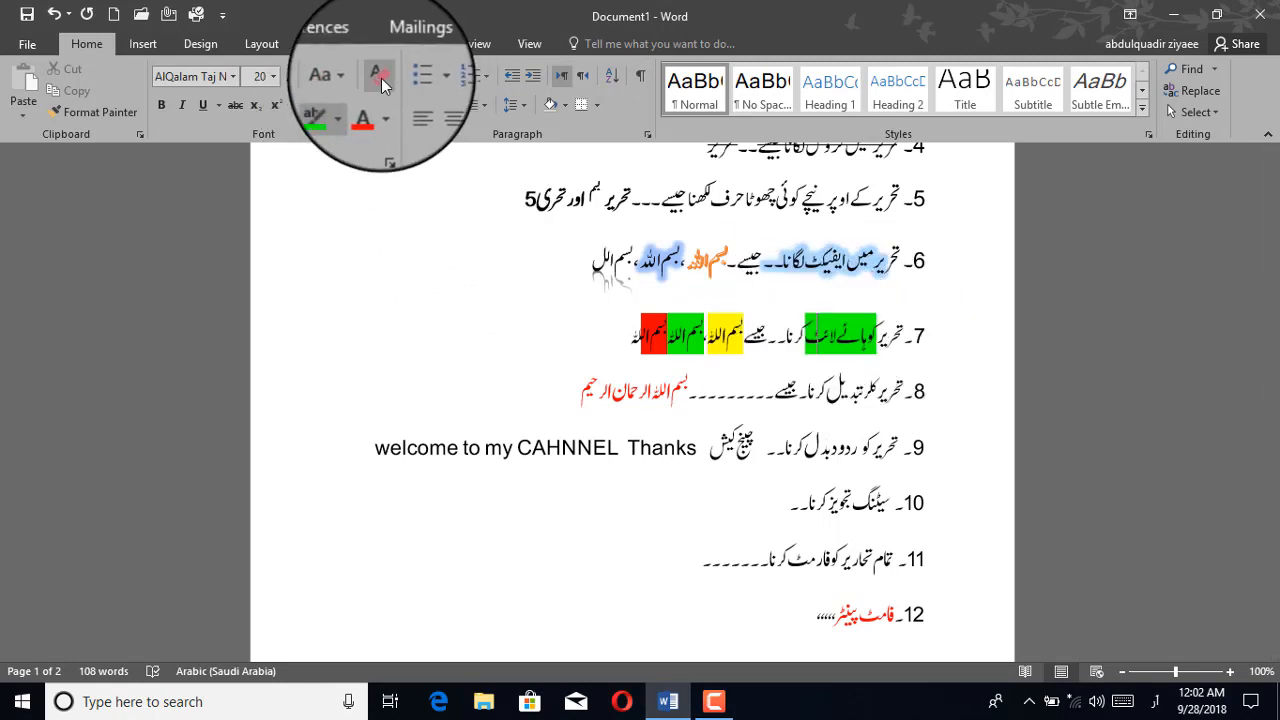
click(410, 104)
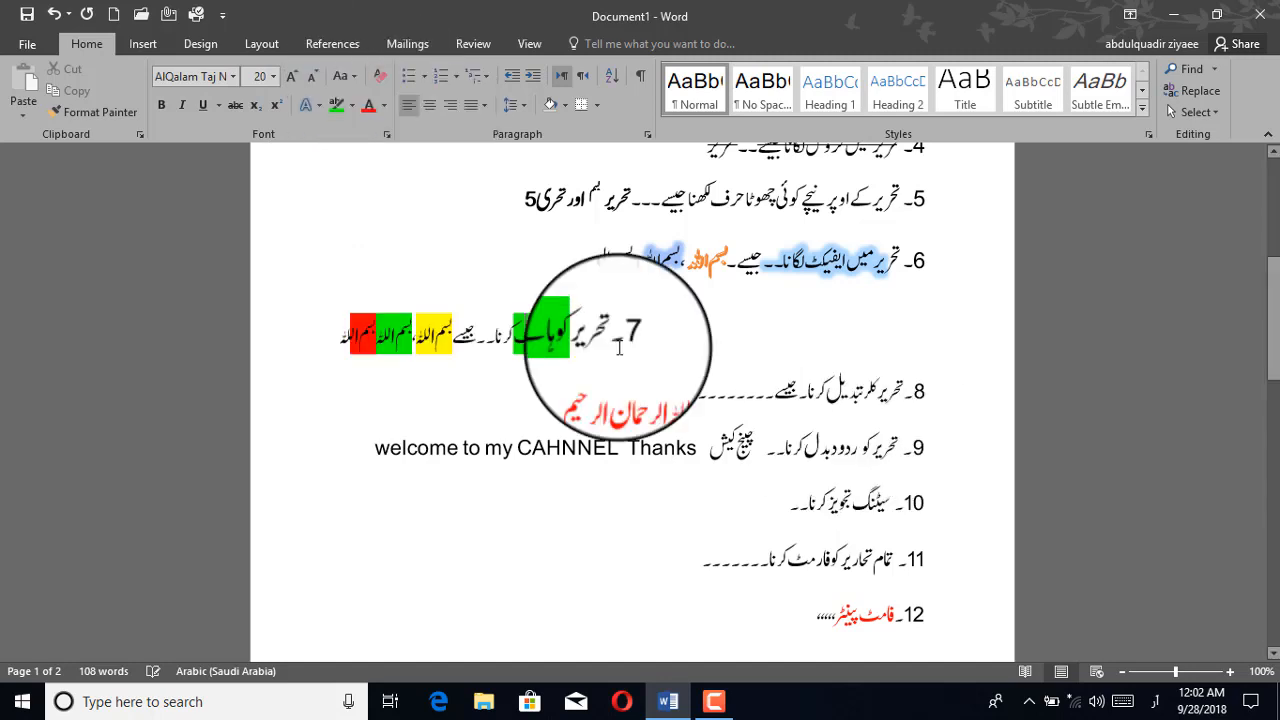
click(448, 105)
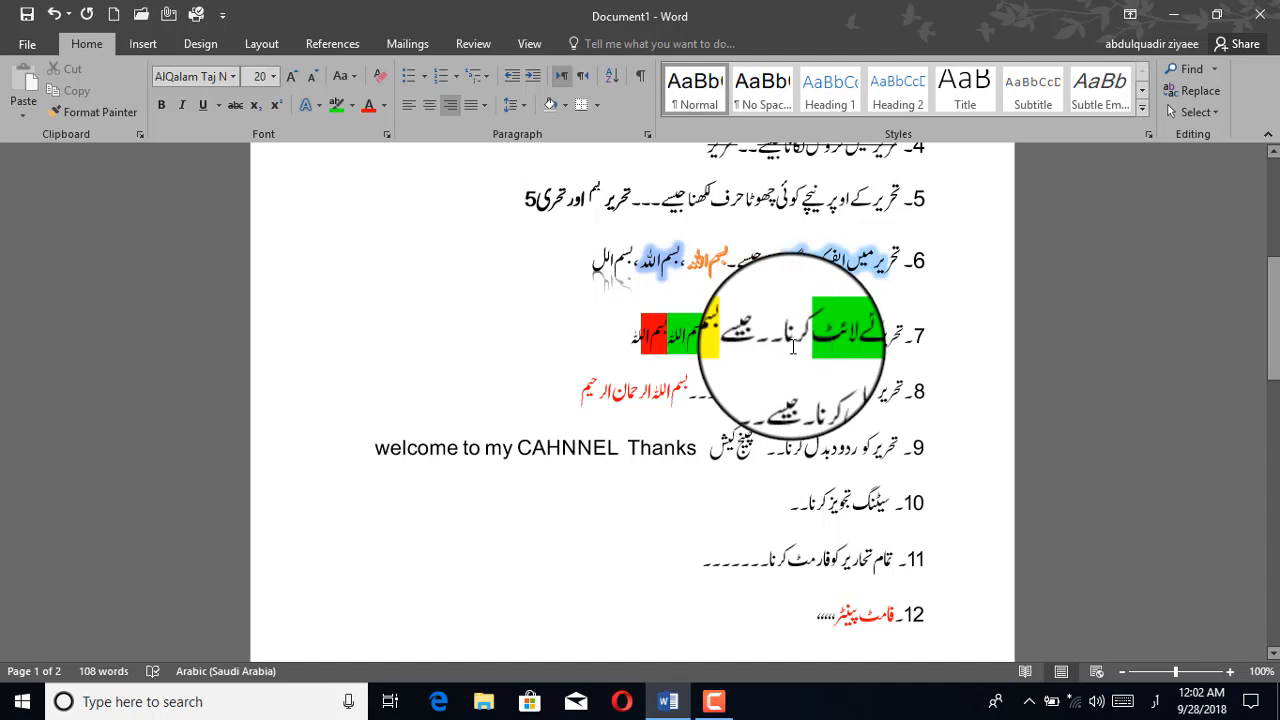
Highlight the opening phrase تحریر کو ہائے لائٹ کرنا in item 7 in red
drag(801, 340, 873, 337)
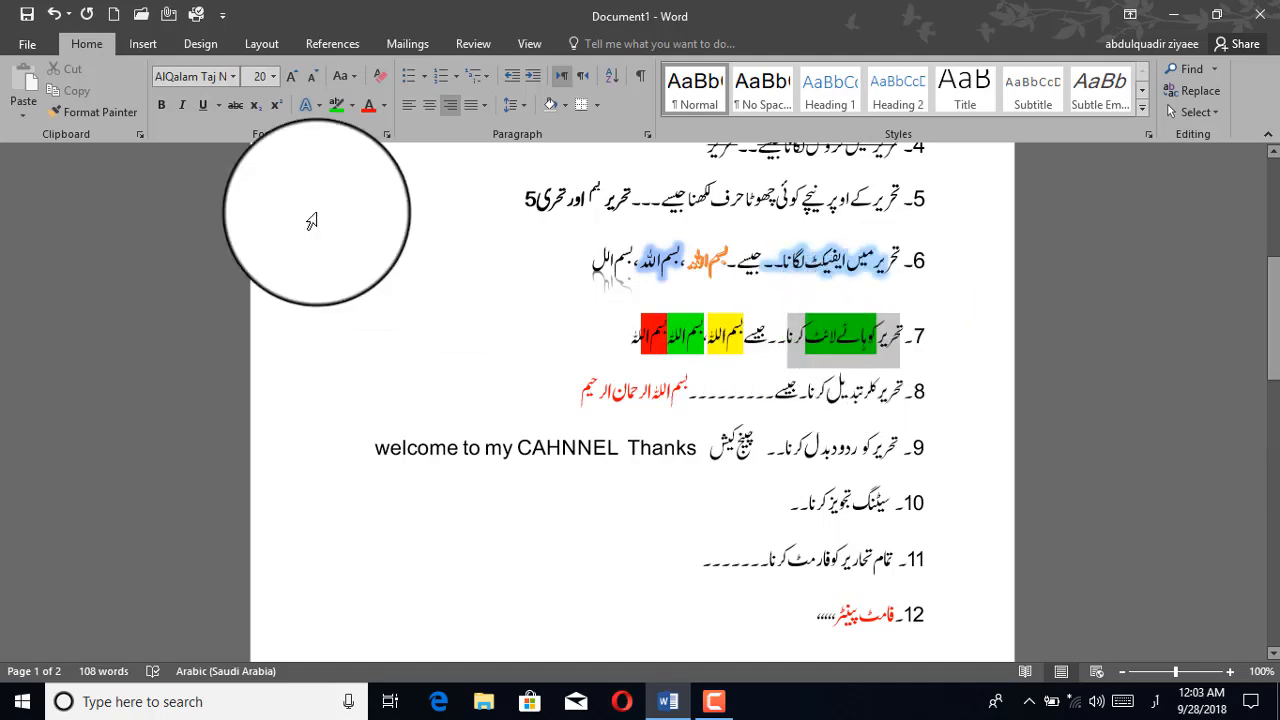
click(352, 104)
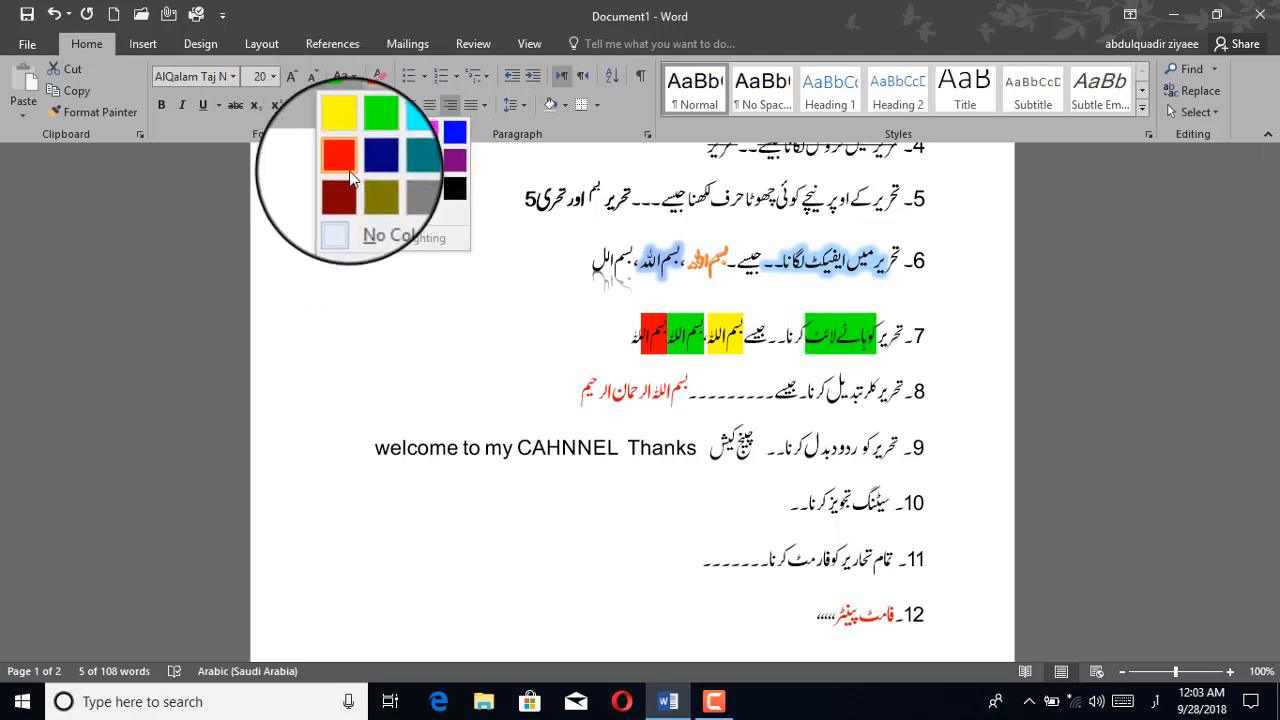
click(347, 176)
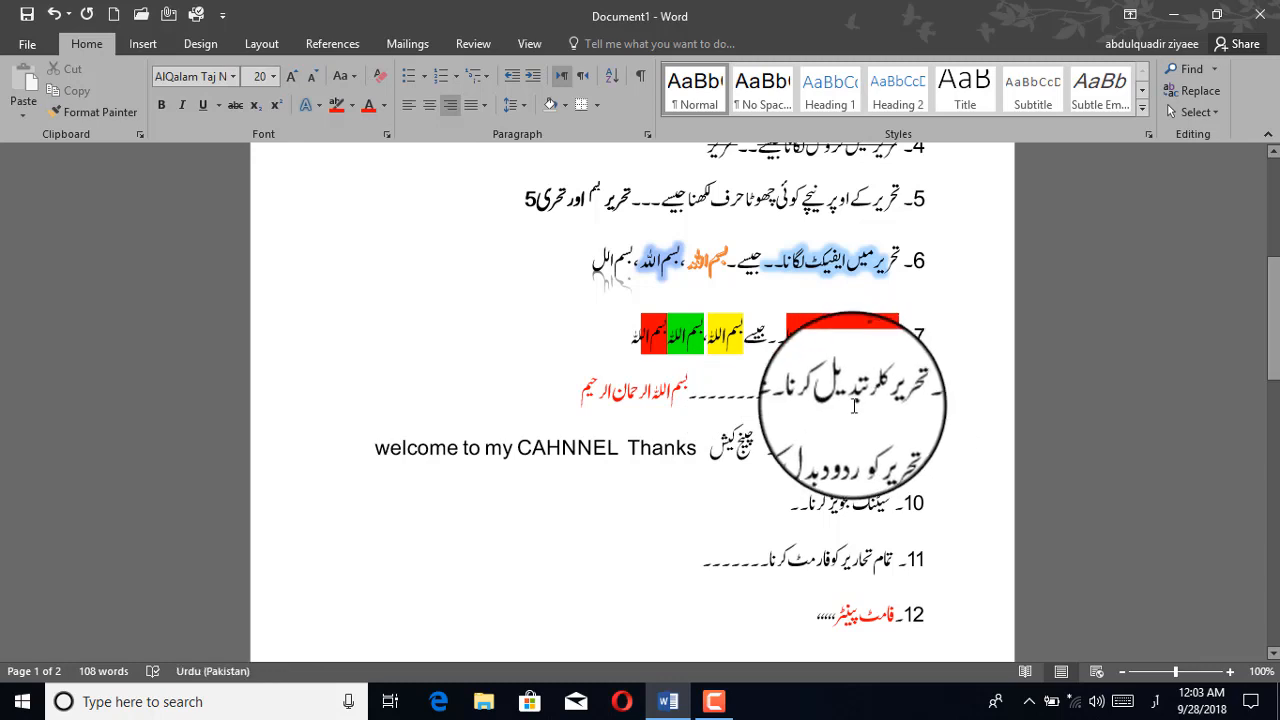
Set the font colour of item 8's opening phrase, through the word جیسے, to dark blue
click(773, 393)
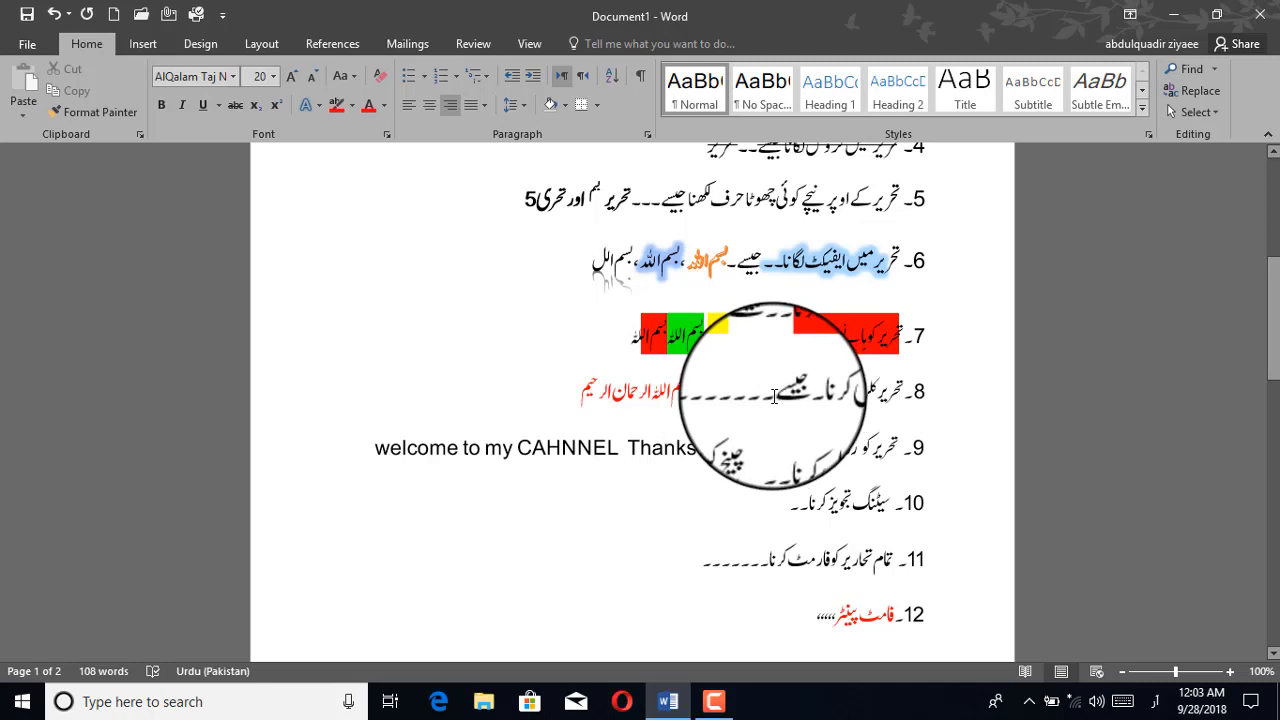
drag(773, 396, 896, 393)
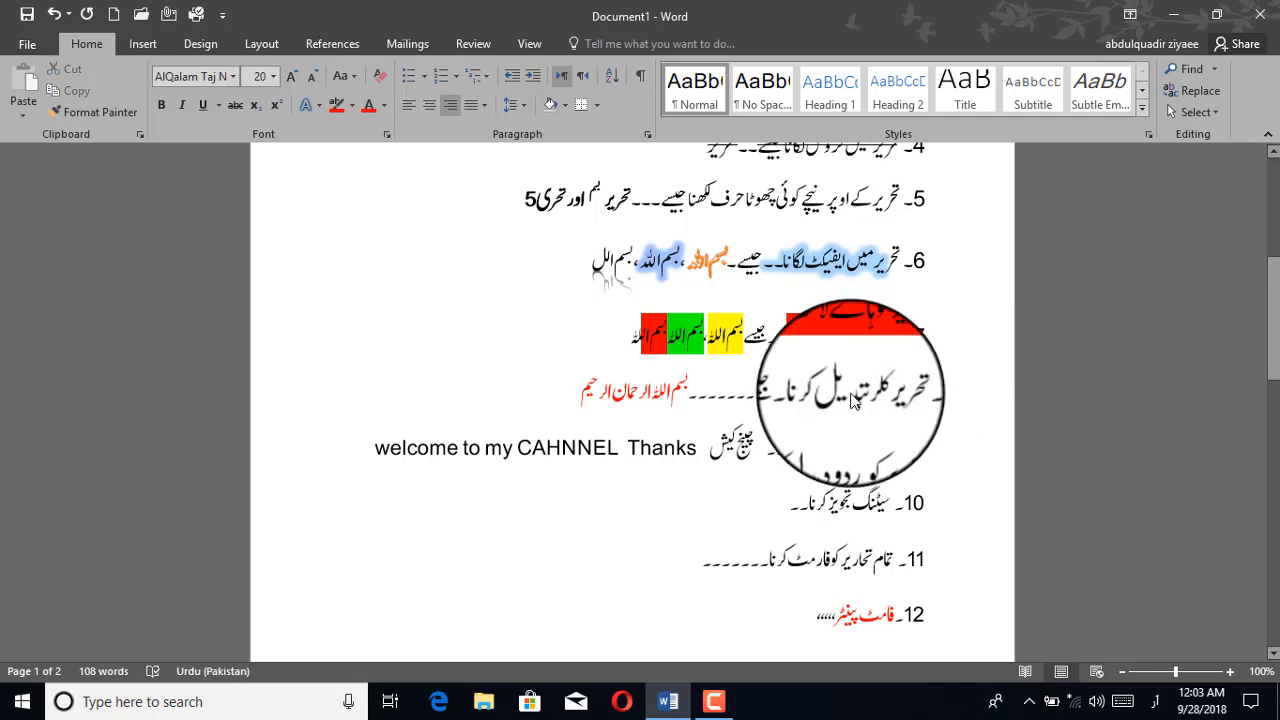
double_click(770, 412)
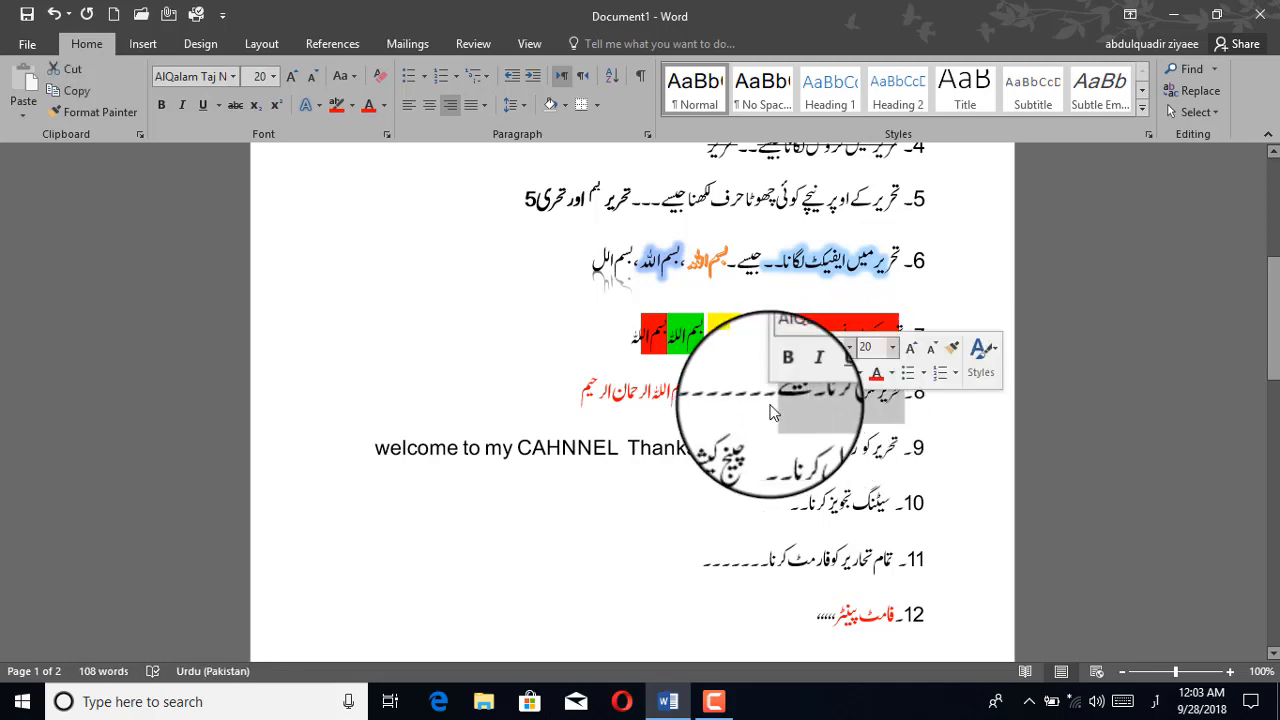
click(382, 106)
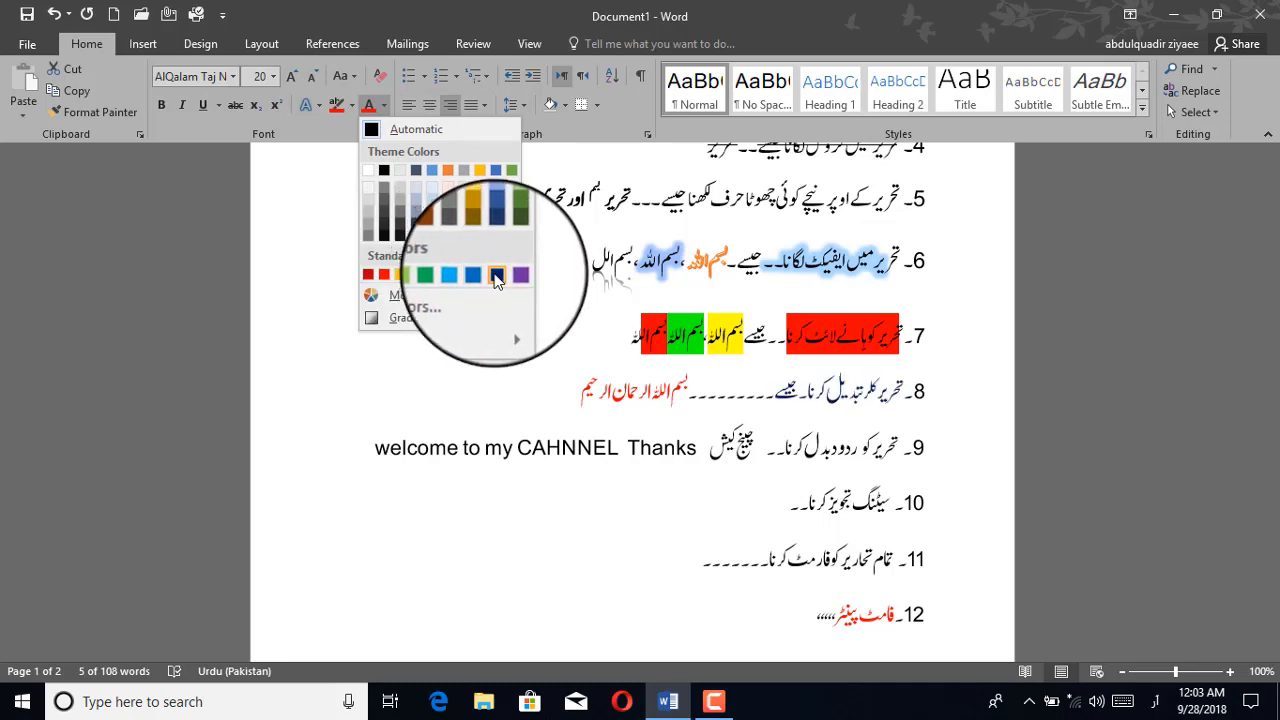
click(497, 276)
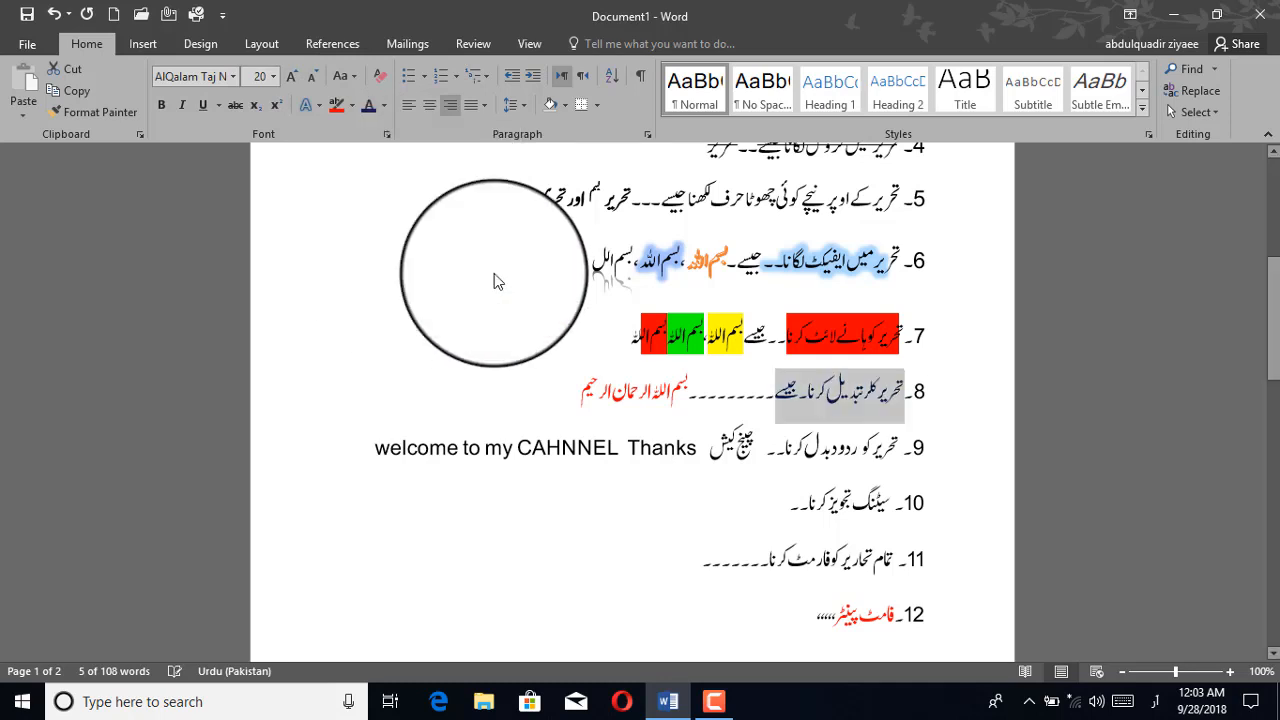
Try dark blue on sample text ففف added after جیسے in item 8, and delete the sample together with جیسے
click(772, 403)
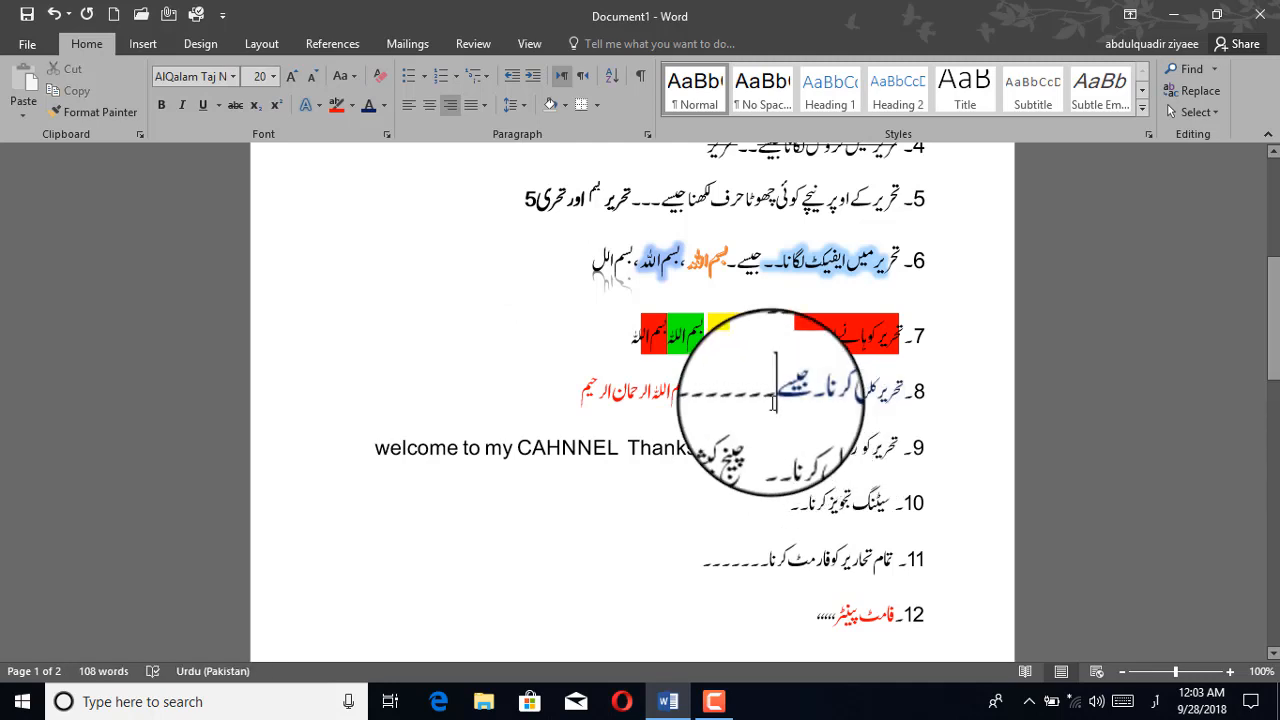
text(ففف)
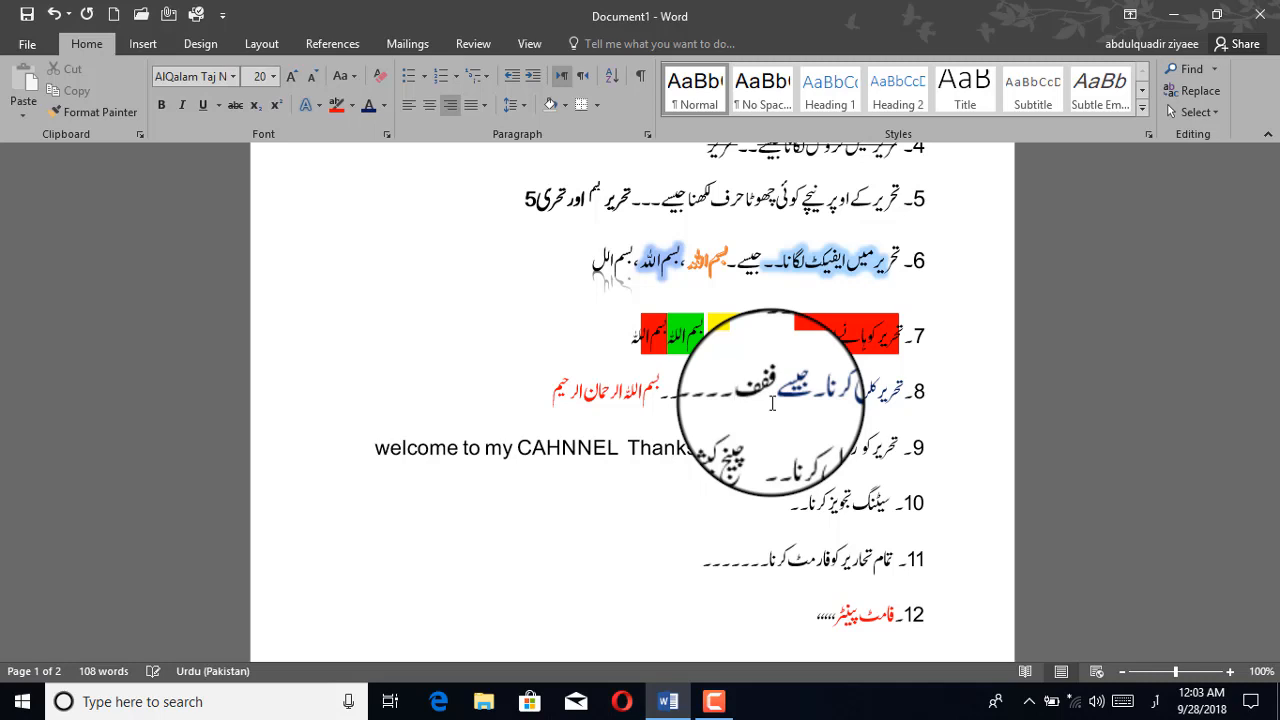
double_click(768, 393)
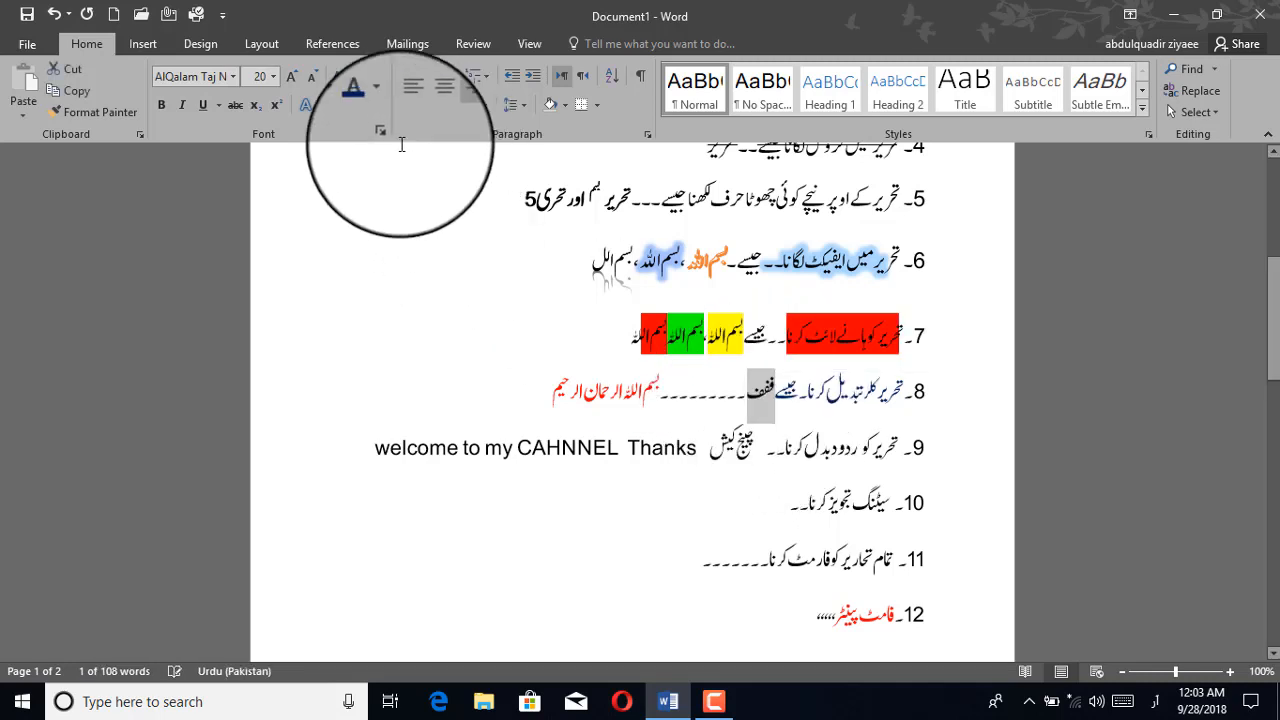
click(757, 392)
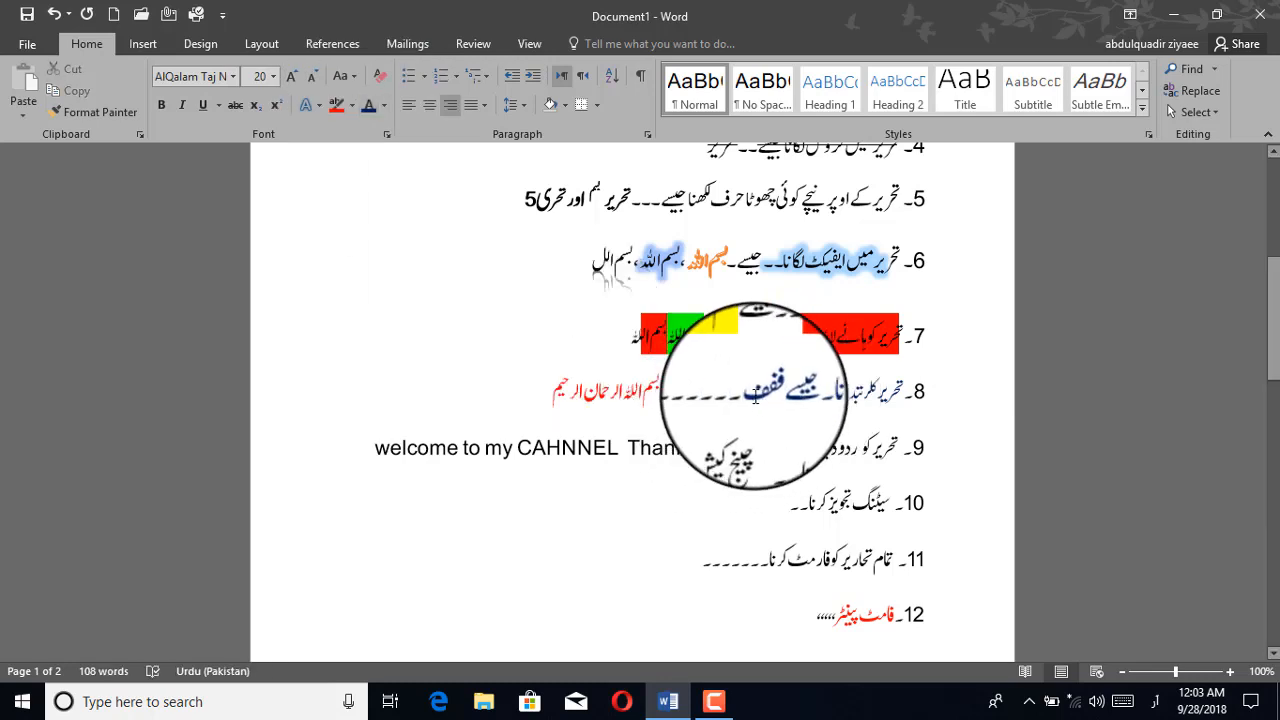
key(BackSpace)
key(BackSpace)
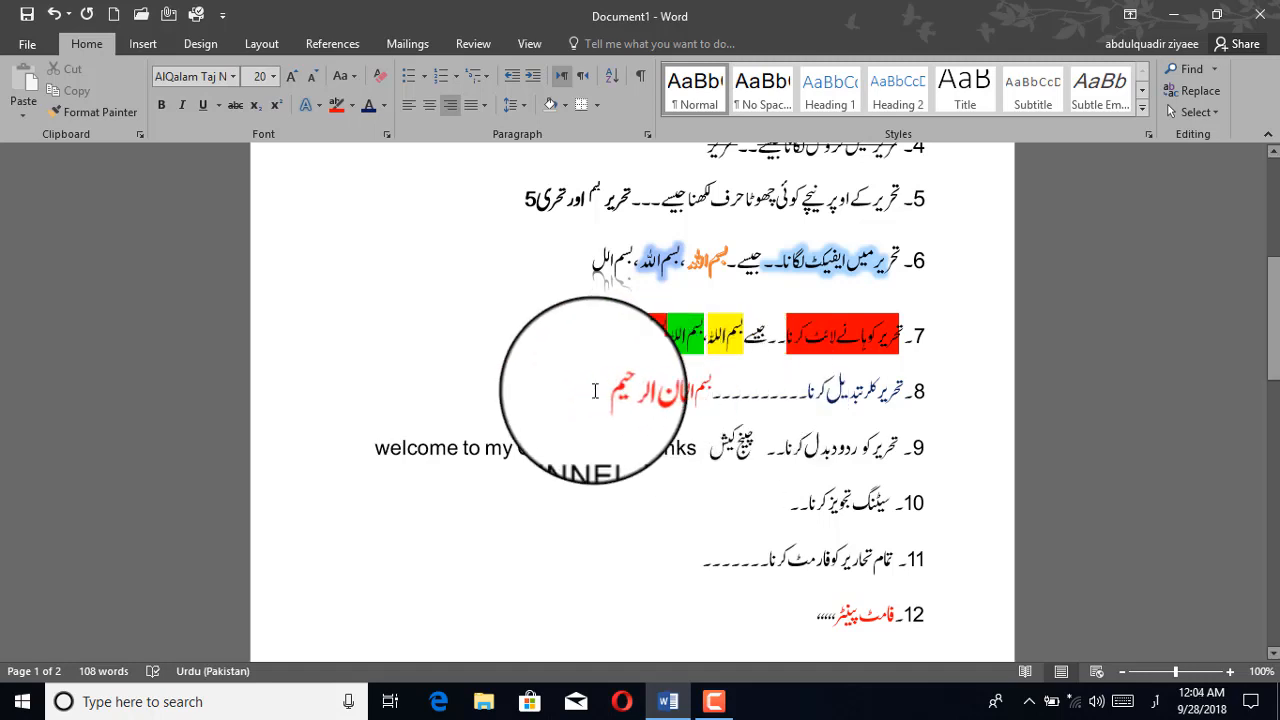
drag(592, 393, 716, 396)
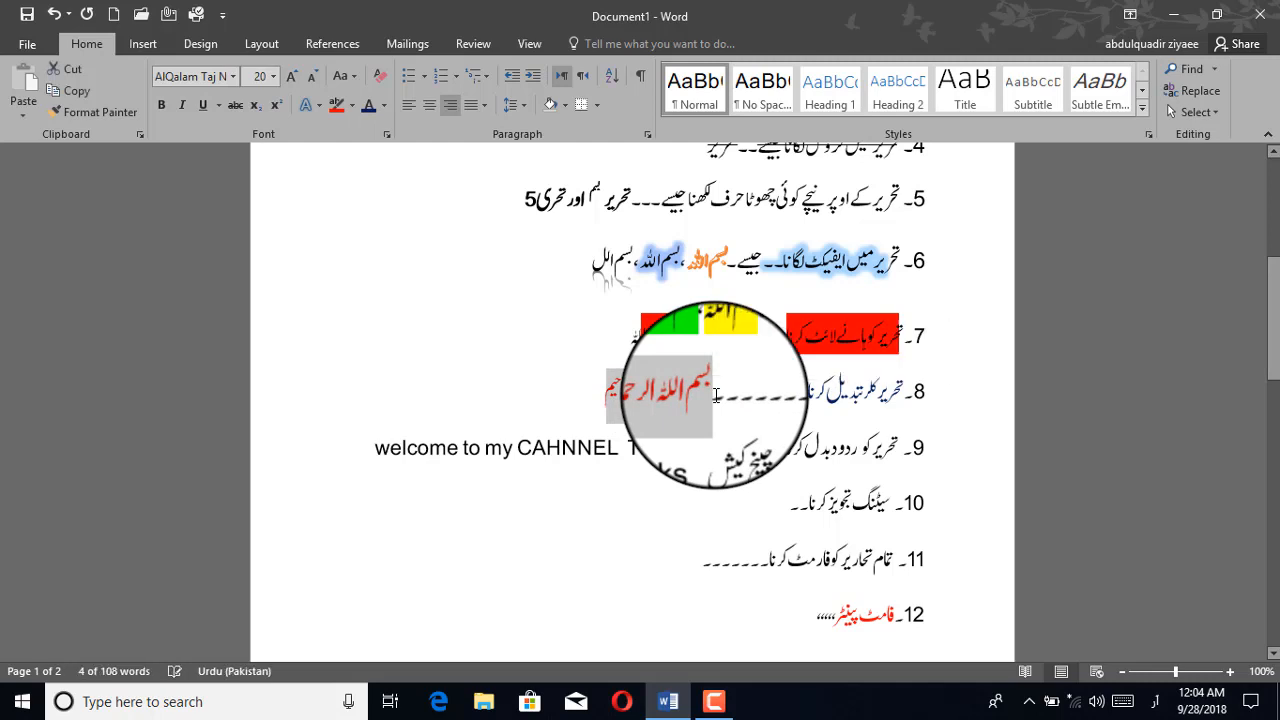
click(716, 395)
scroll(876, 418, down, 2)
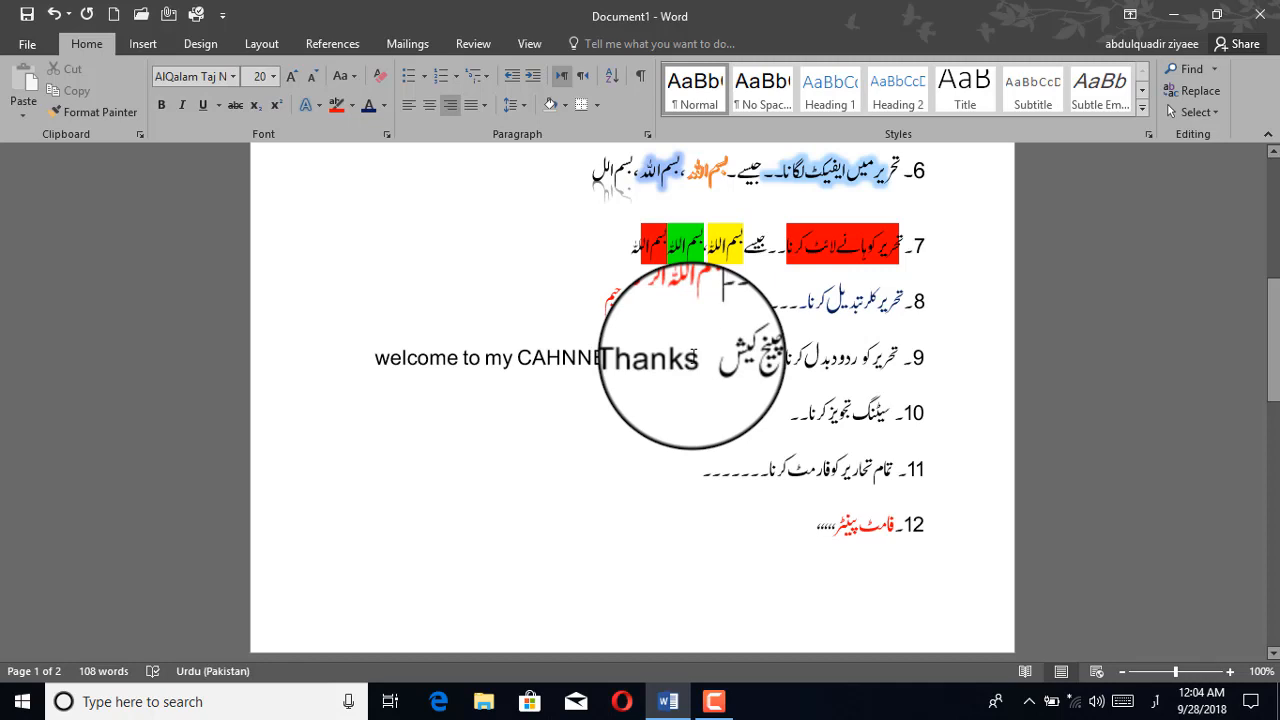
drag(692, 355, 398, 363)
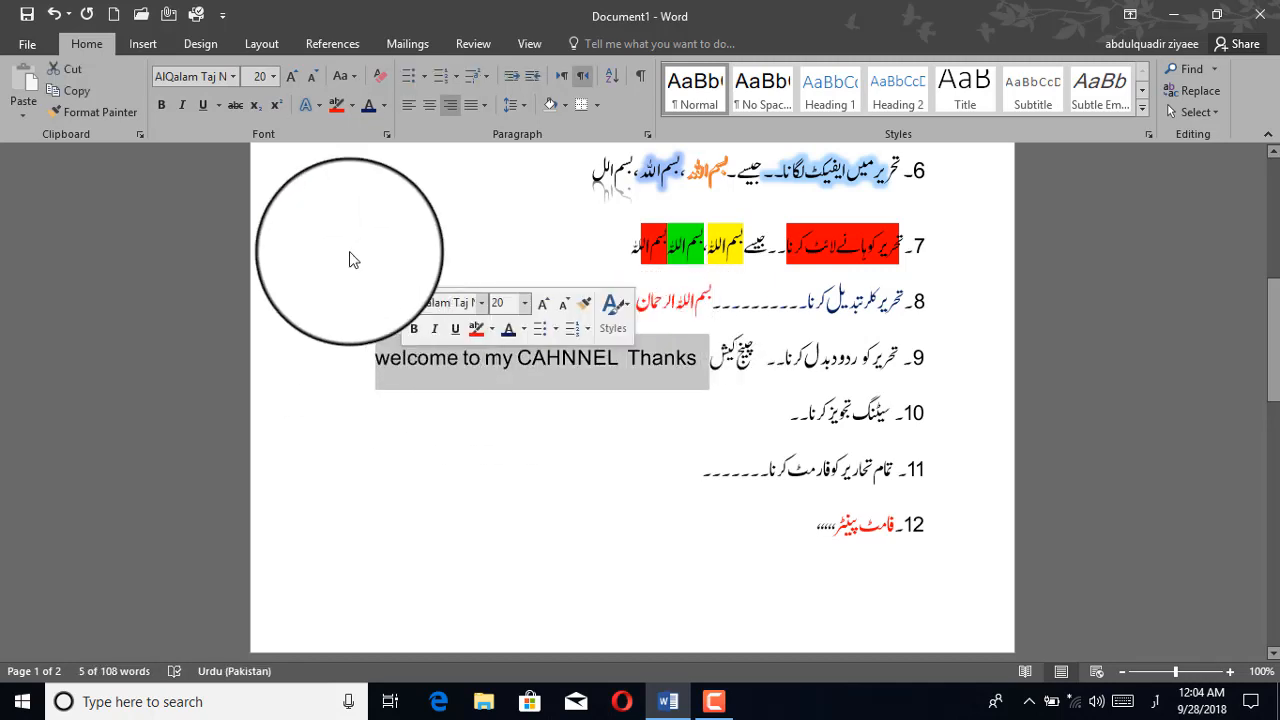
click(159, 106)
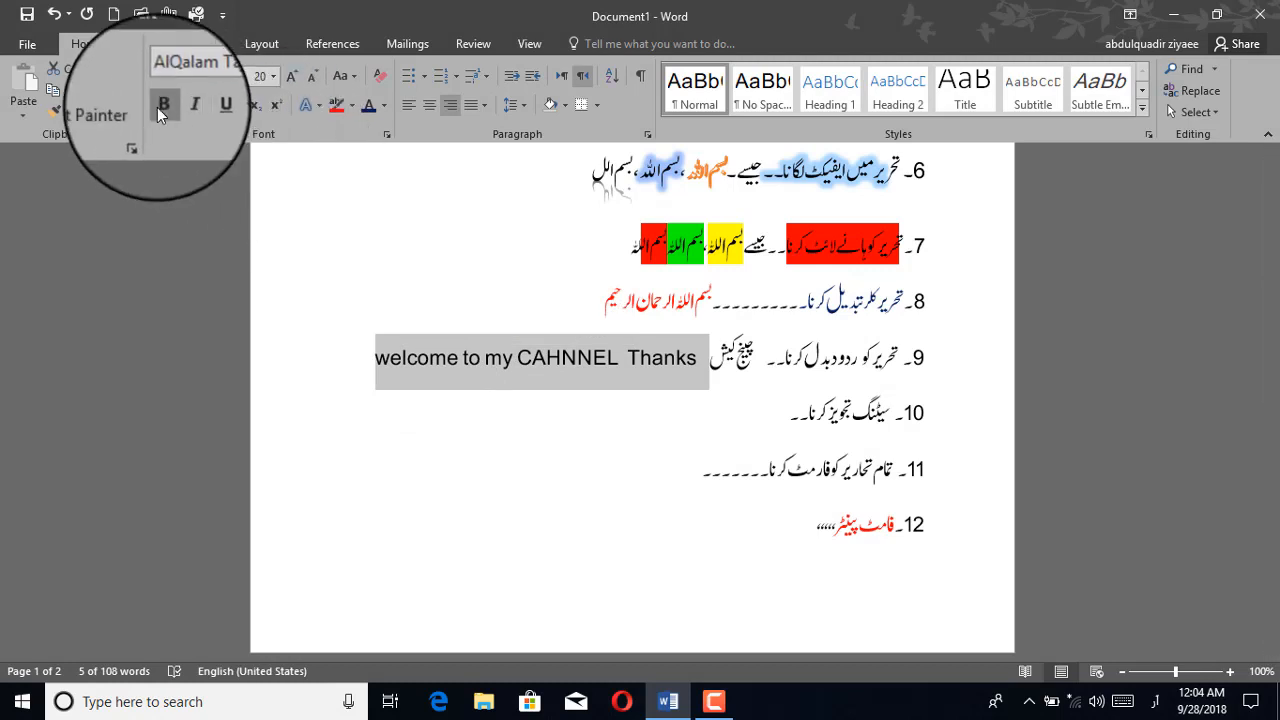
click(354, 79)
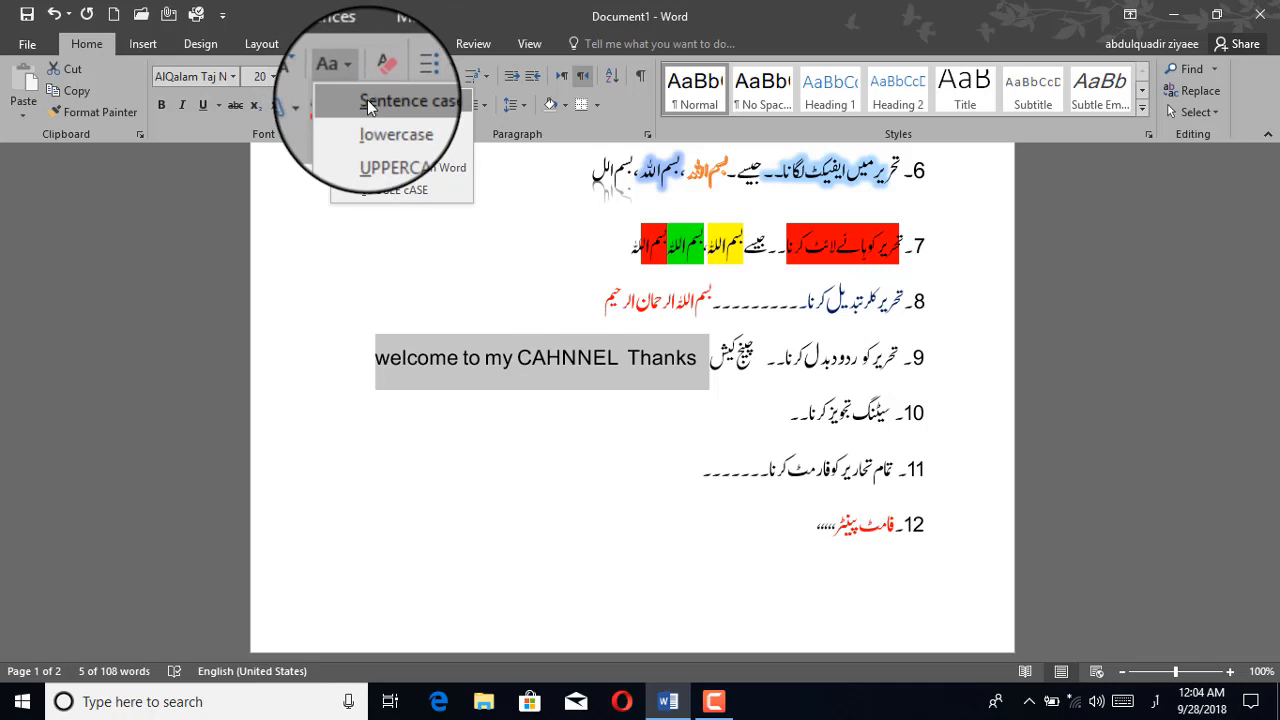
key(Escape)
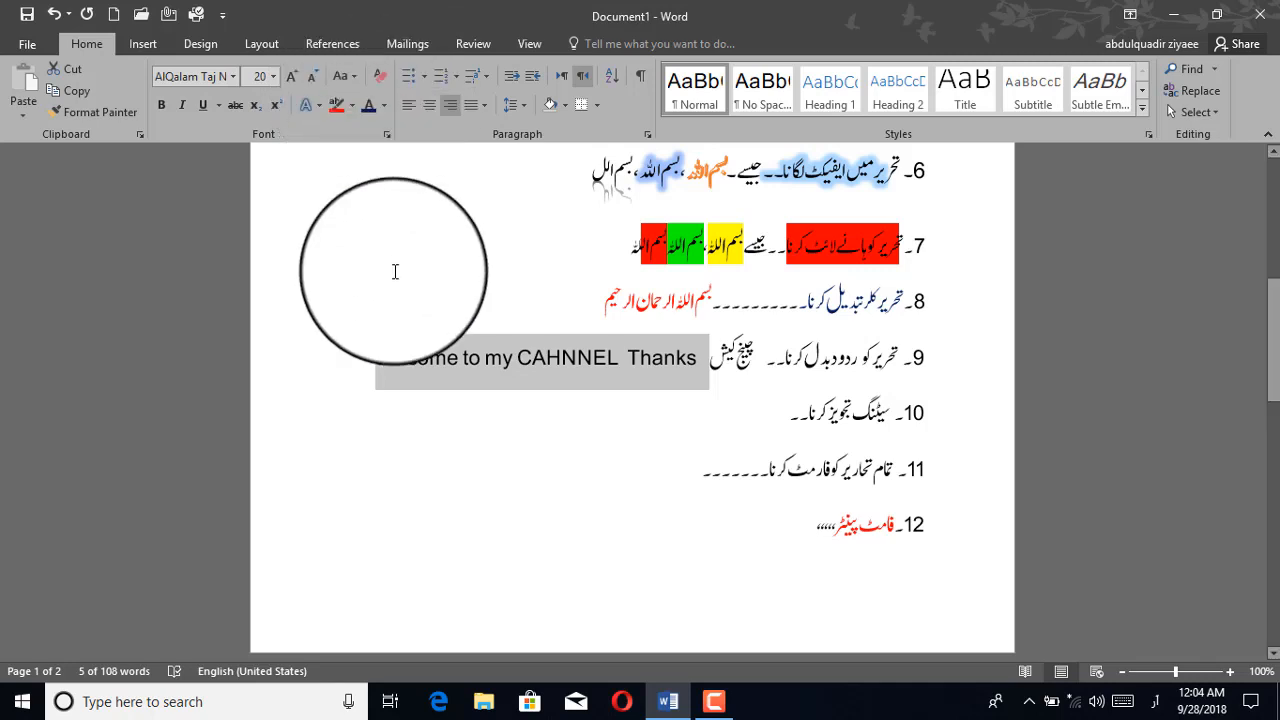
click(378, 358)
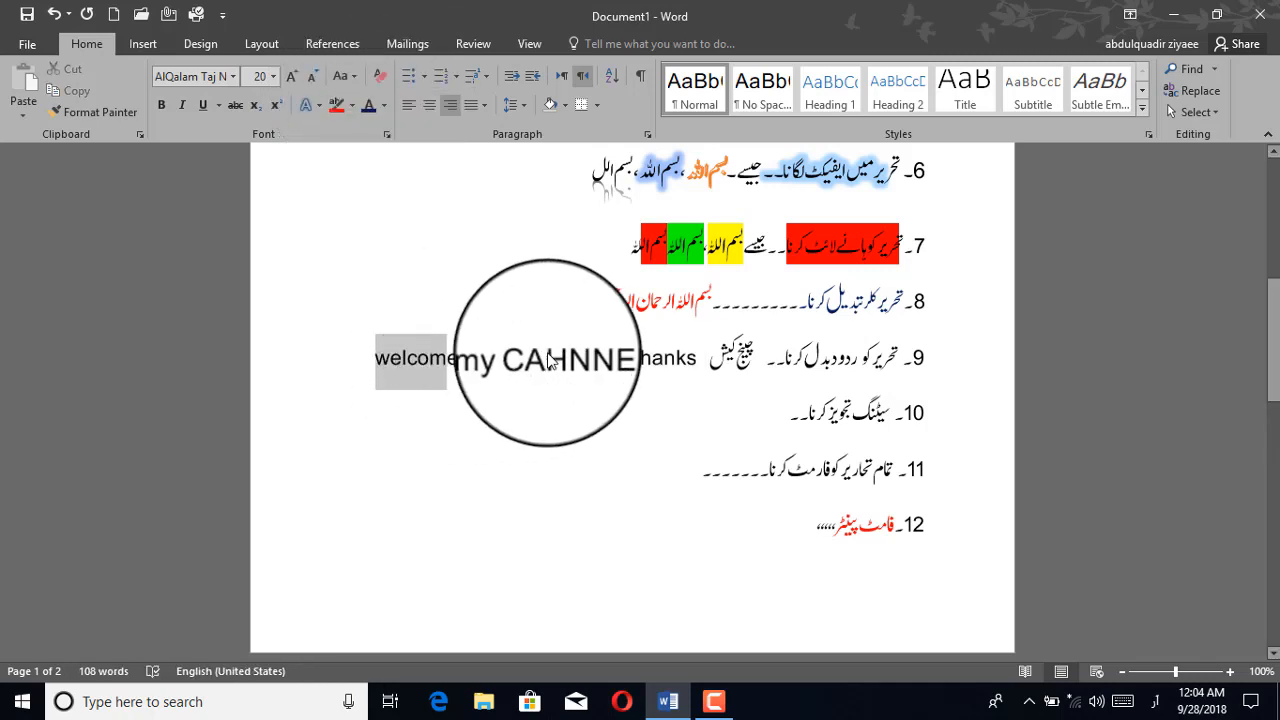
Apply Sentence case and then lowercase to the English text "welcome to my CAHNNEL Thanks" in item 9
drag(549, 361, 699, 370)
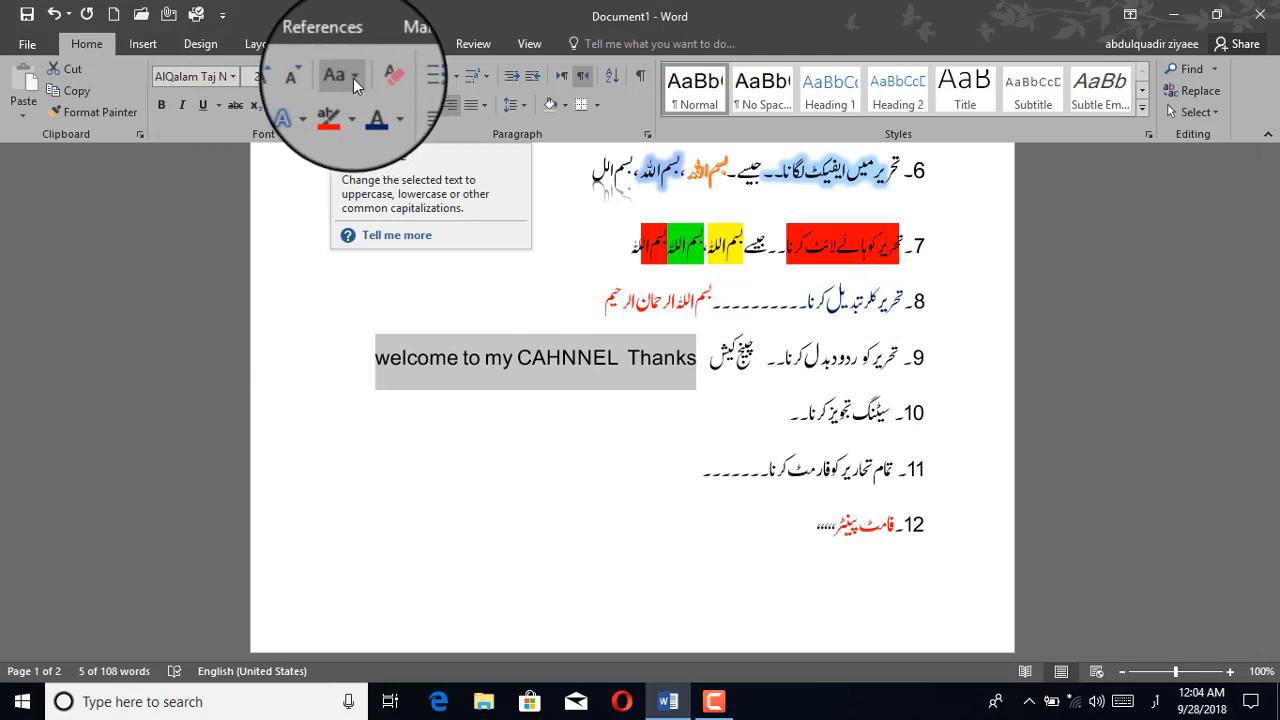
click(353, 78)
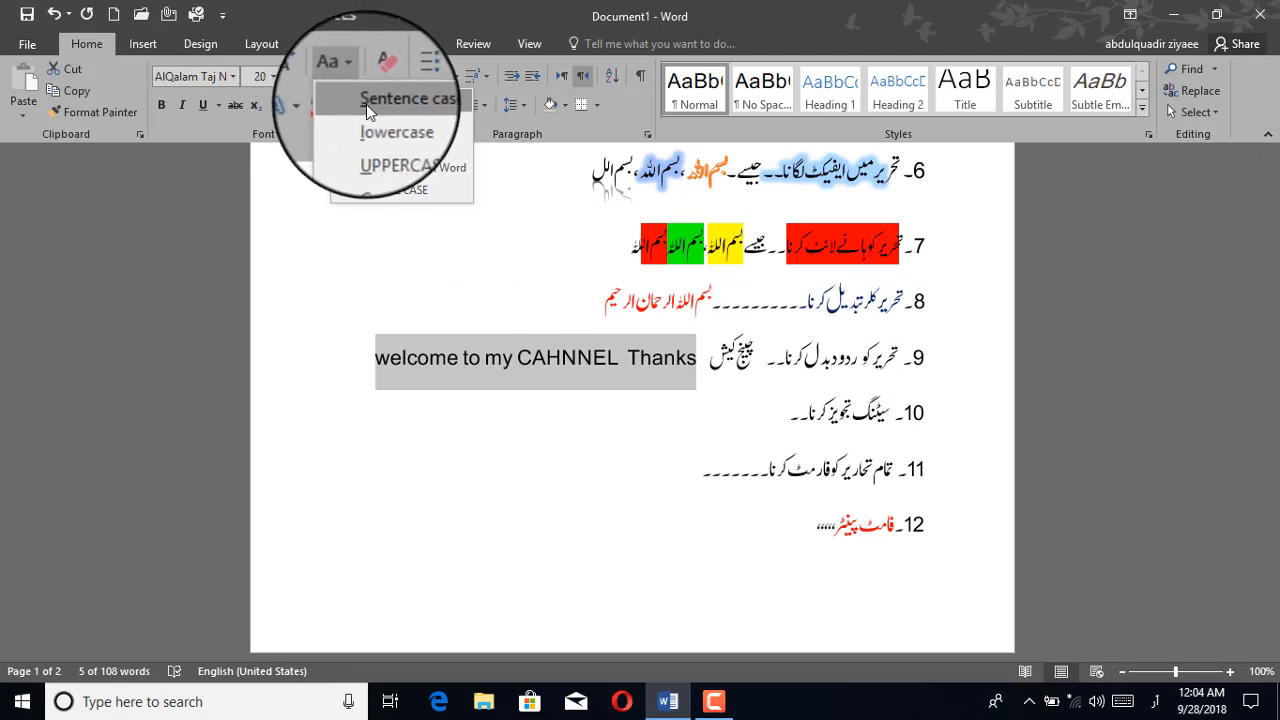
click(368, 107)
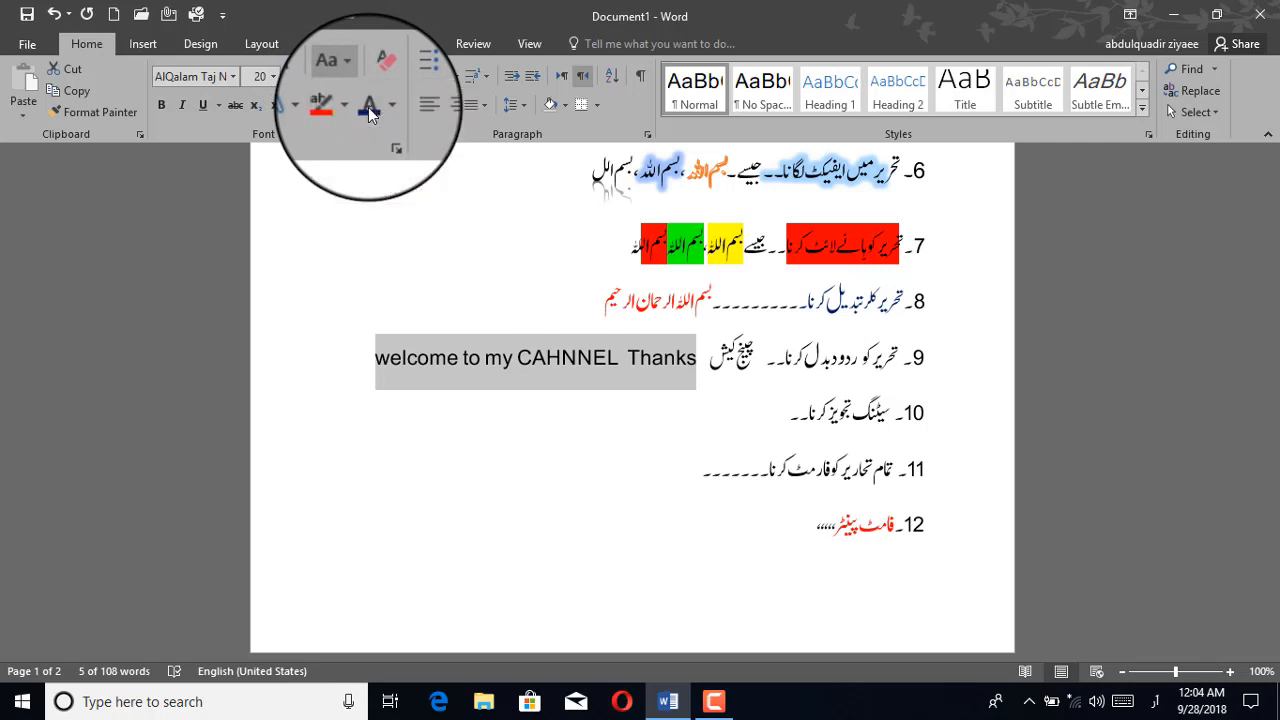
click(352, 78)
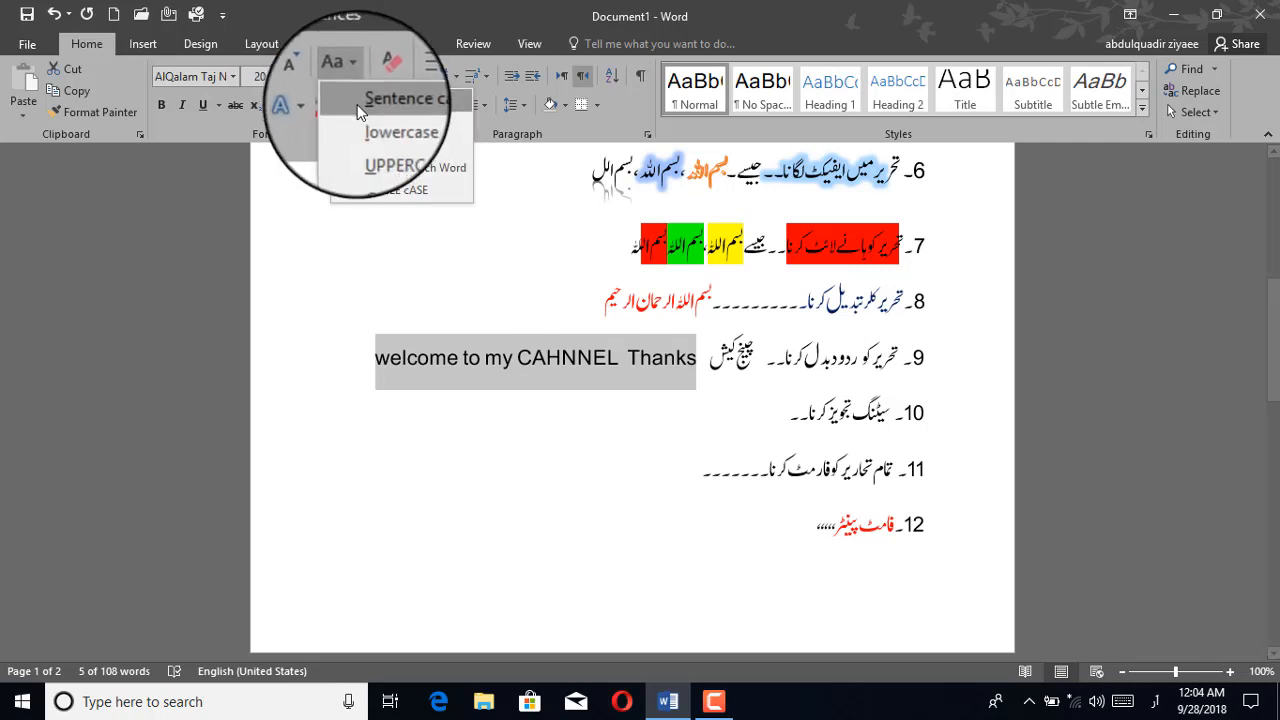
click(397, 122)
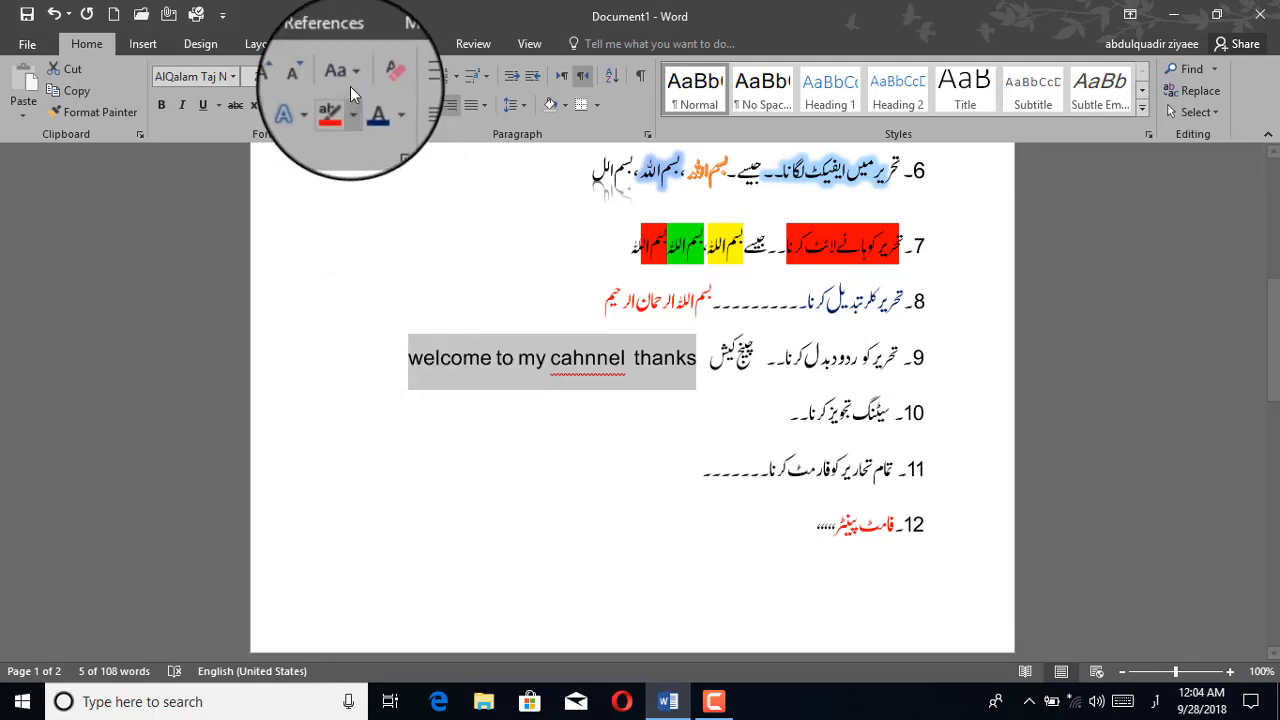
Convert item 9's English text to UPPERCASE, and then apply Capitalize Each Word to it
click(351, 81)
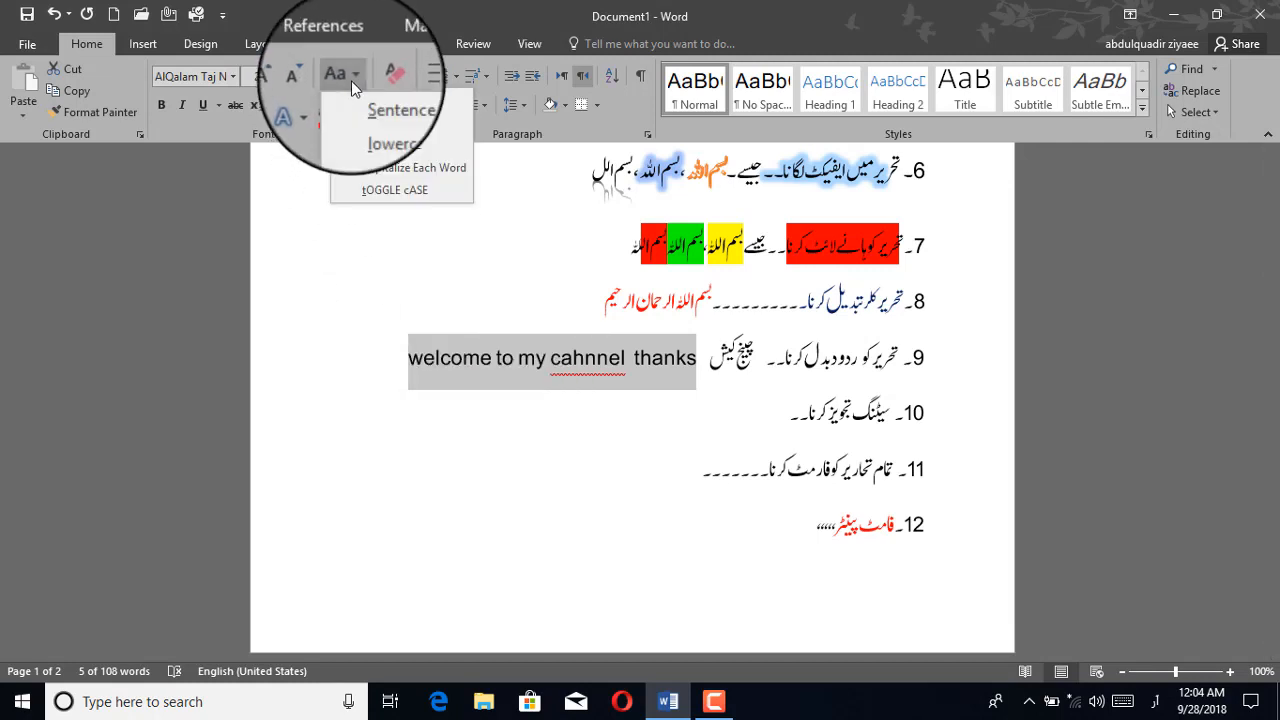
click(381, 144)
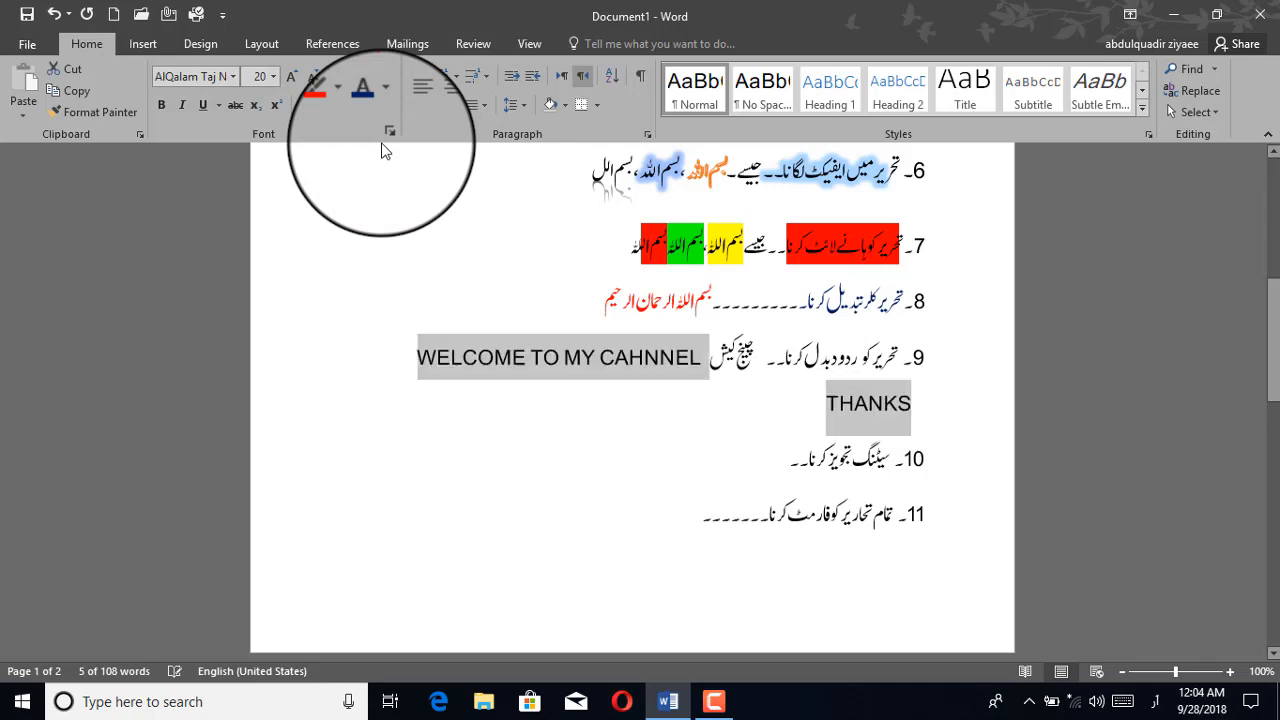
click(350, 80)
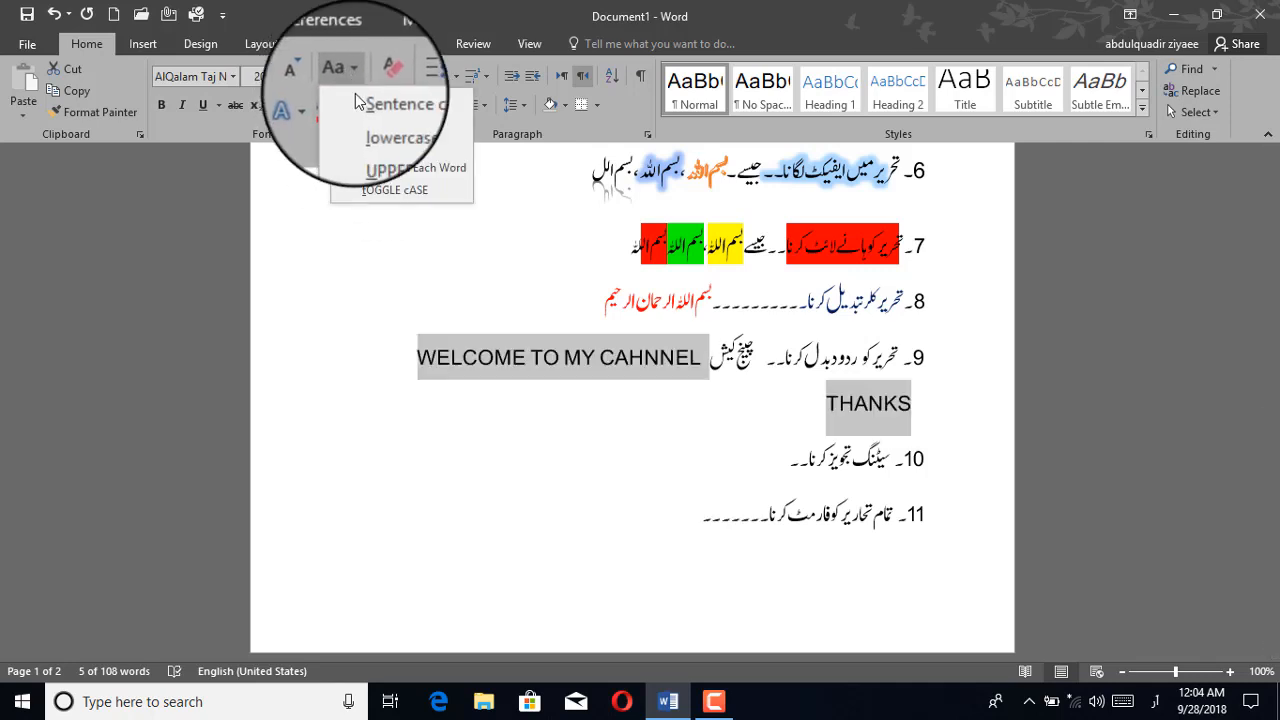
click(383, 169)
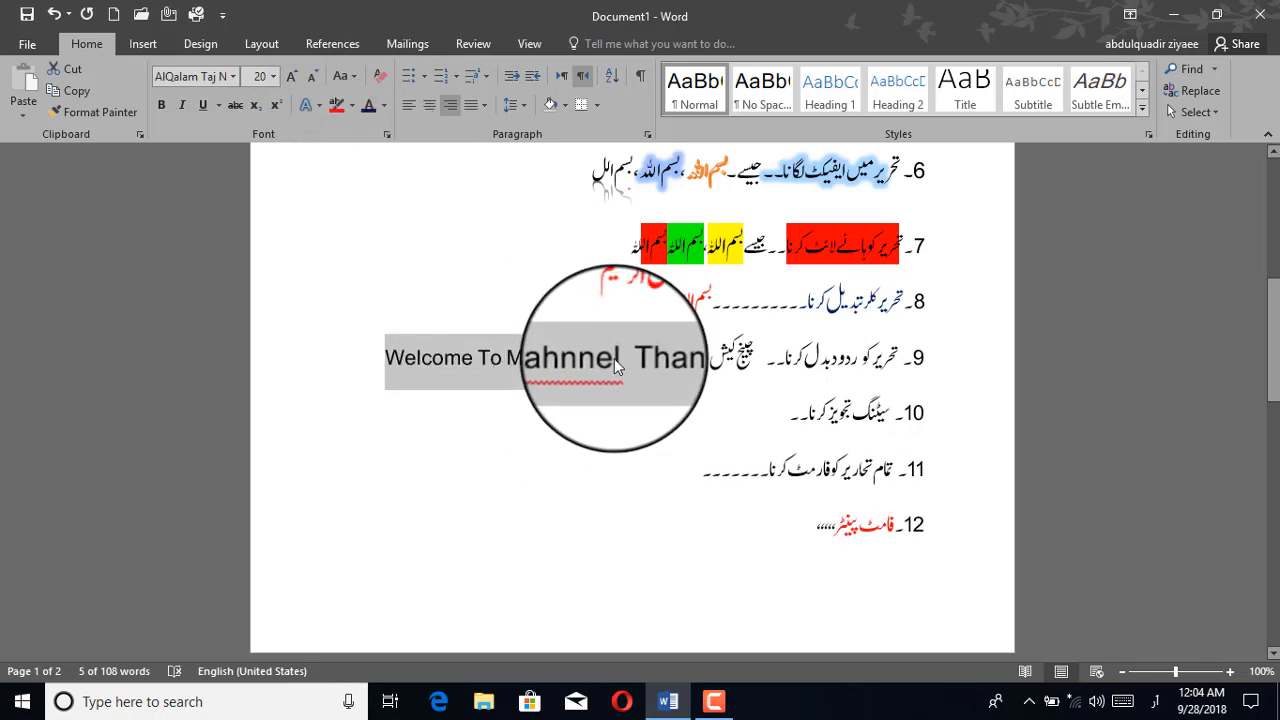
Replace the letter e in Cahnnel in item 9 with a, switching the input language to the ENG IN keyboard
click(614, 363)
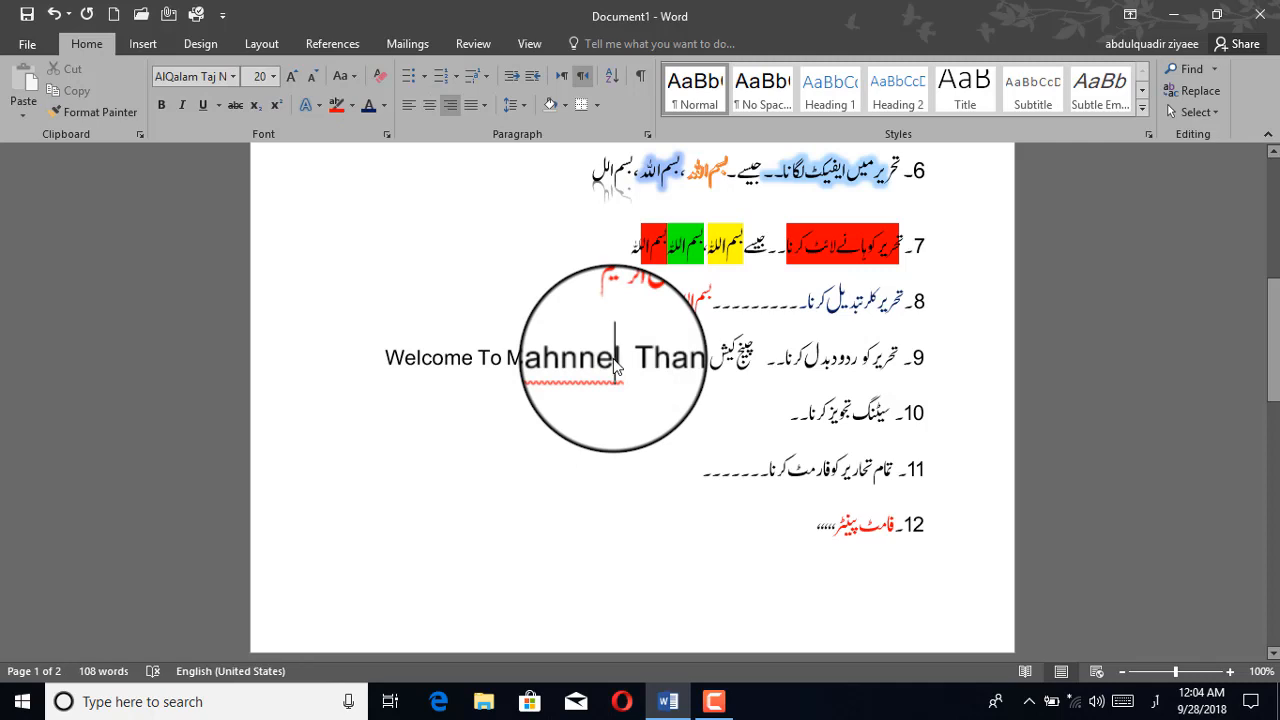
key(End)
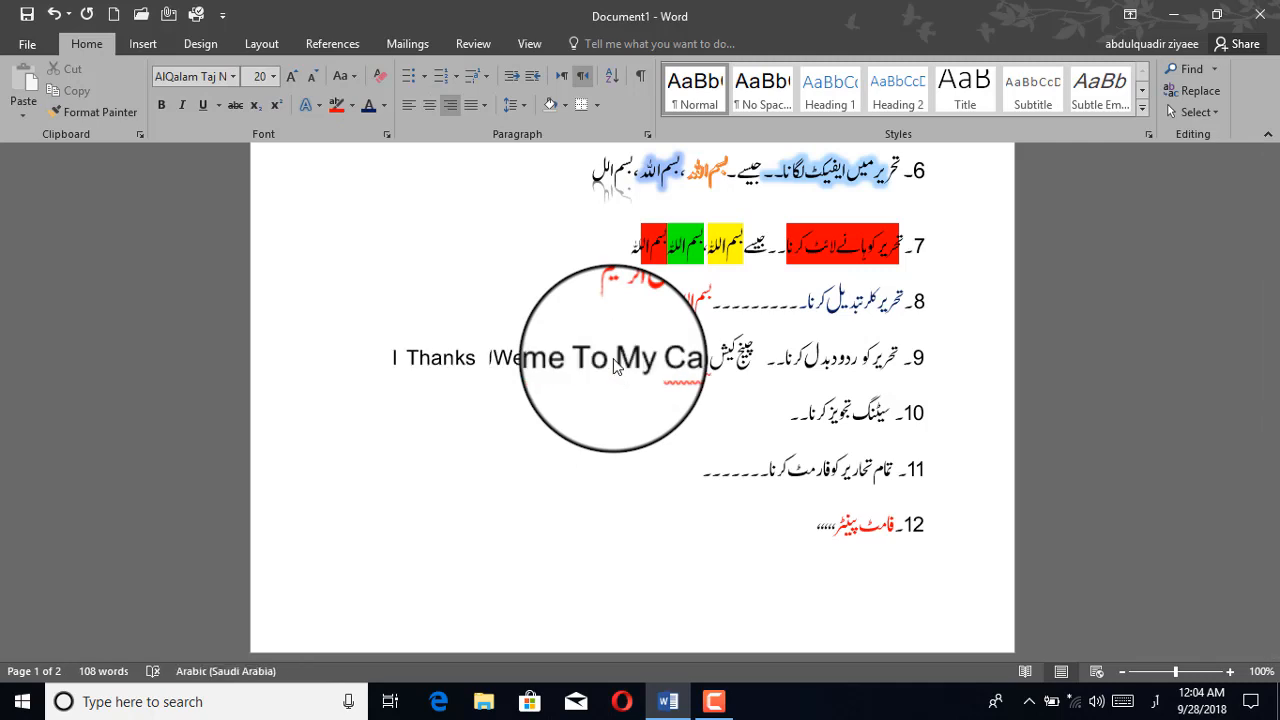
click(614, 365)
key(BackSpace)
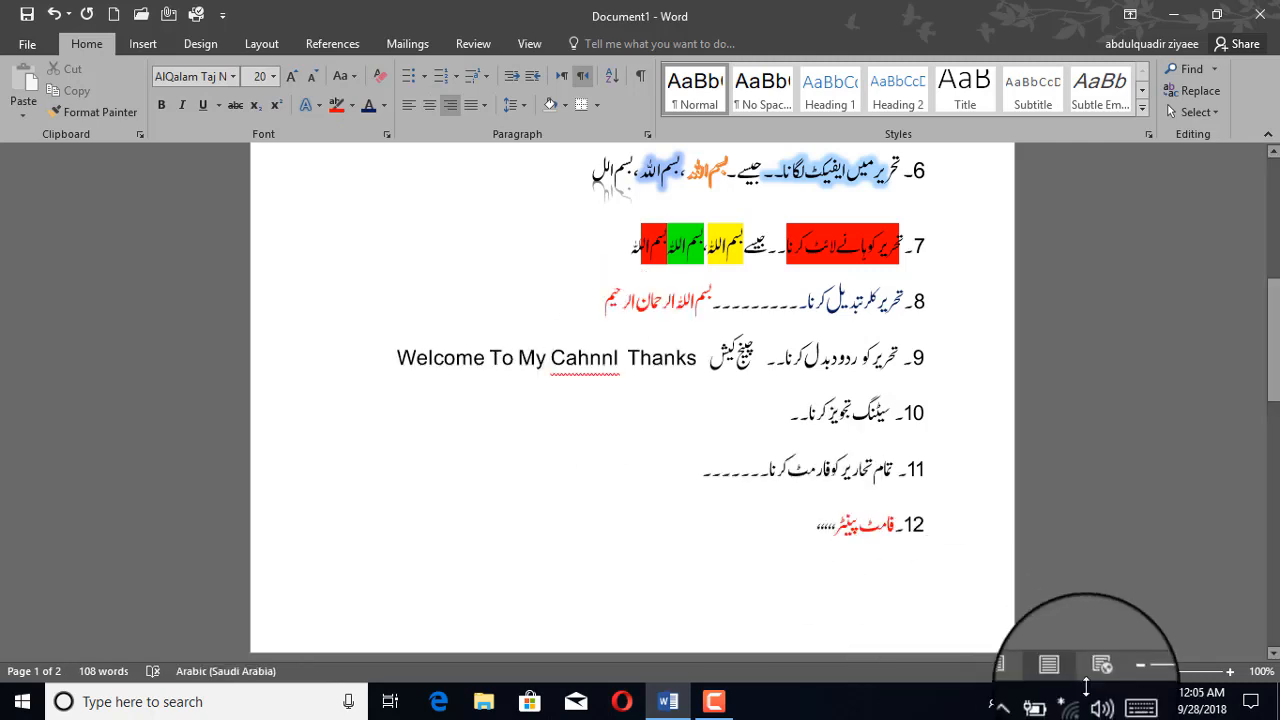
click(1152, 701)
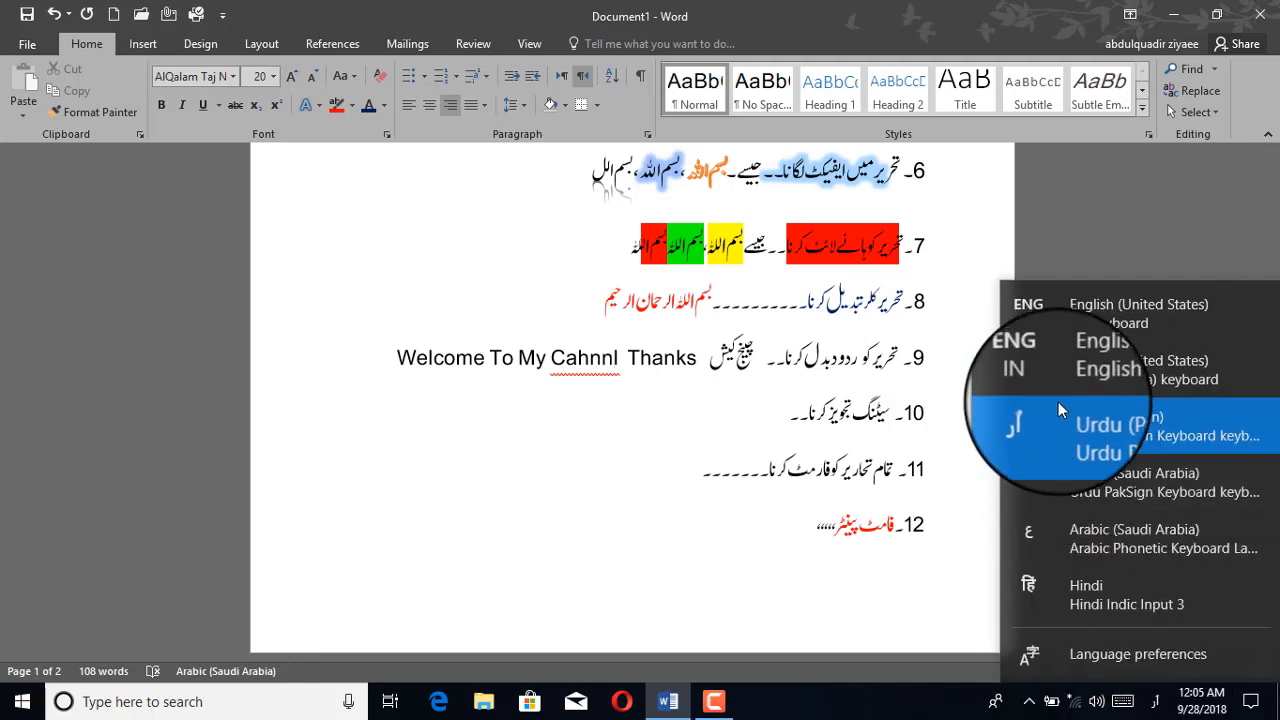
click(1044, 380)
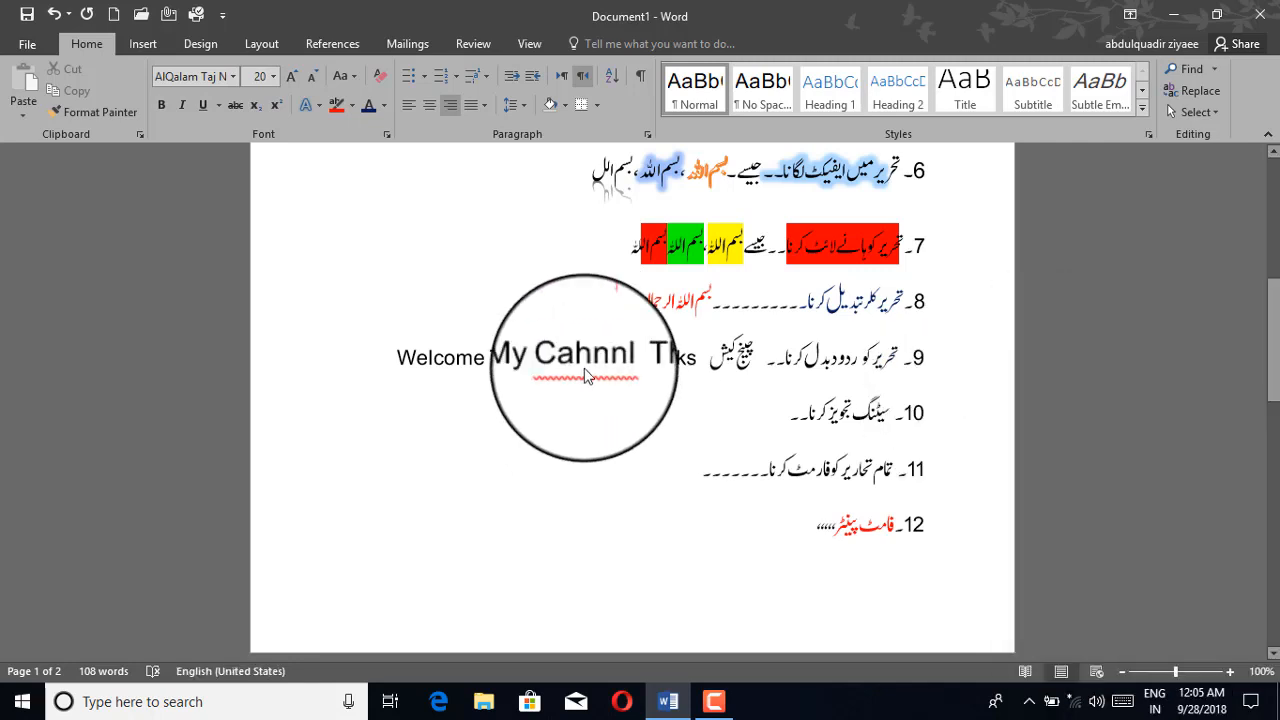
text(a)
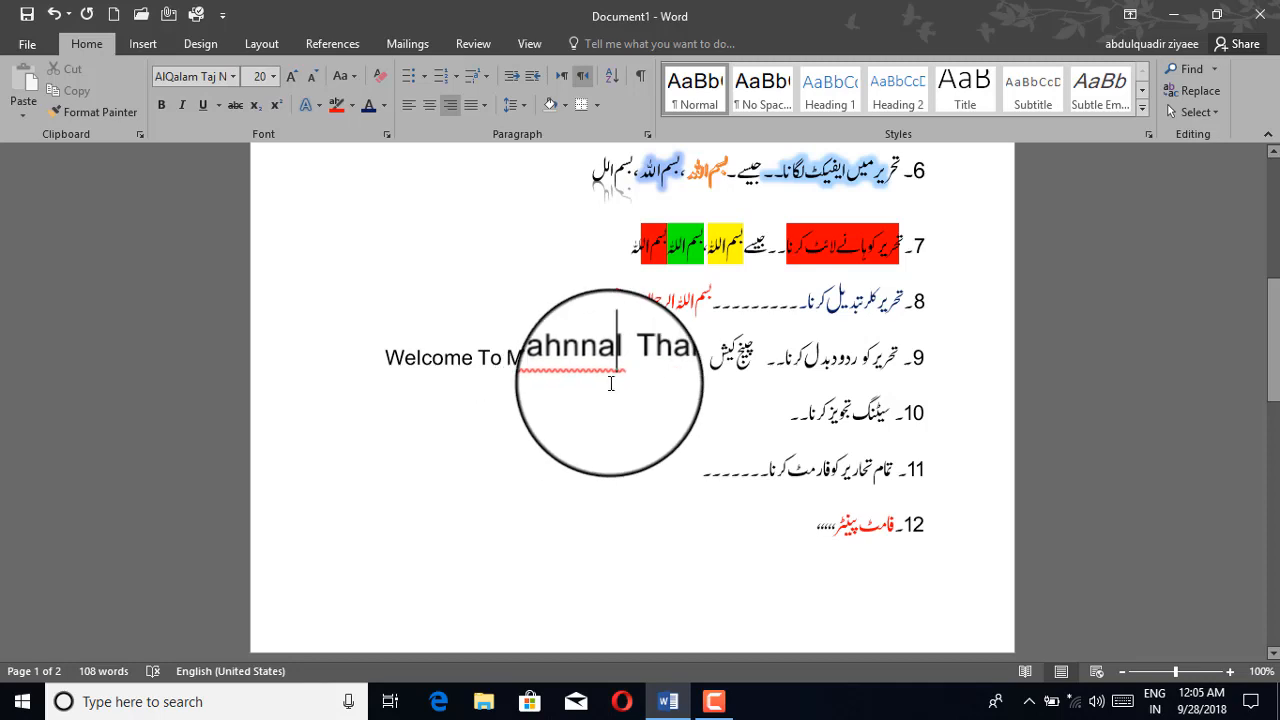
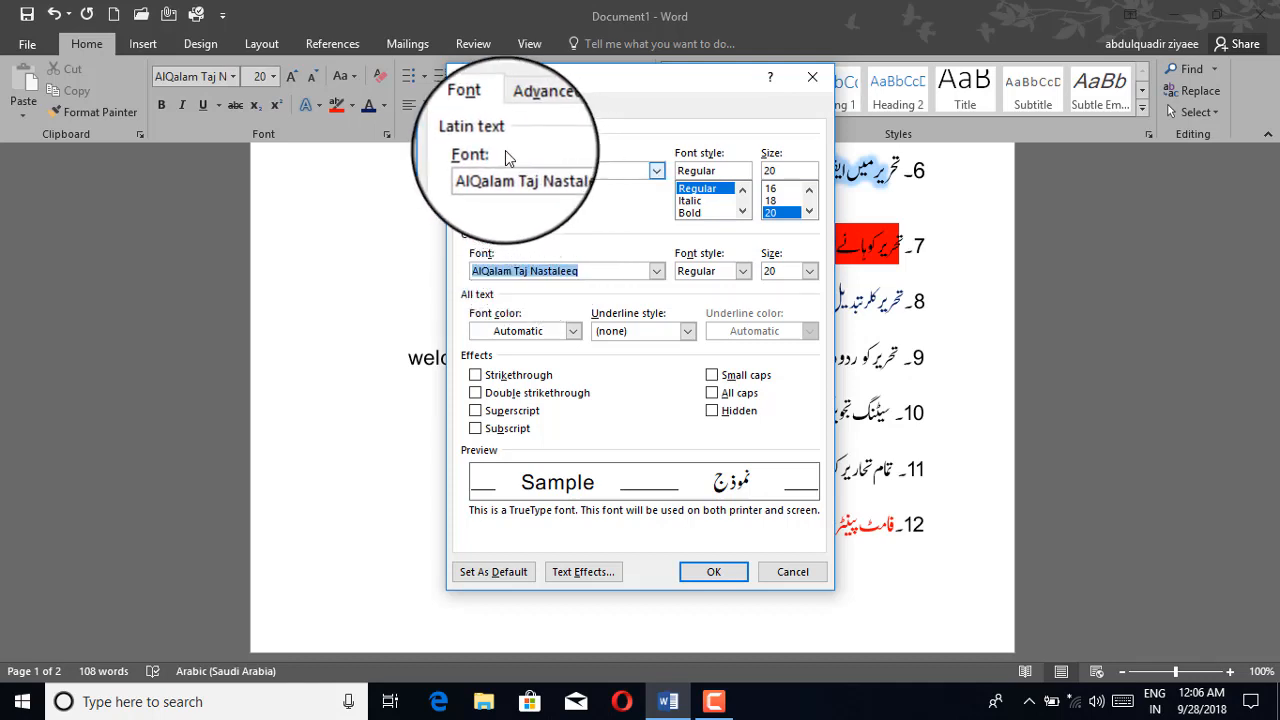
Pick AlQalam Taj Nastaleeq as both the Latin text font and the complex scripts font
click(658, 172)
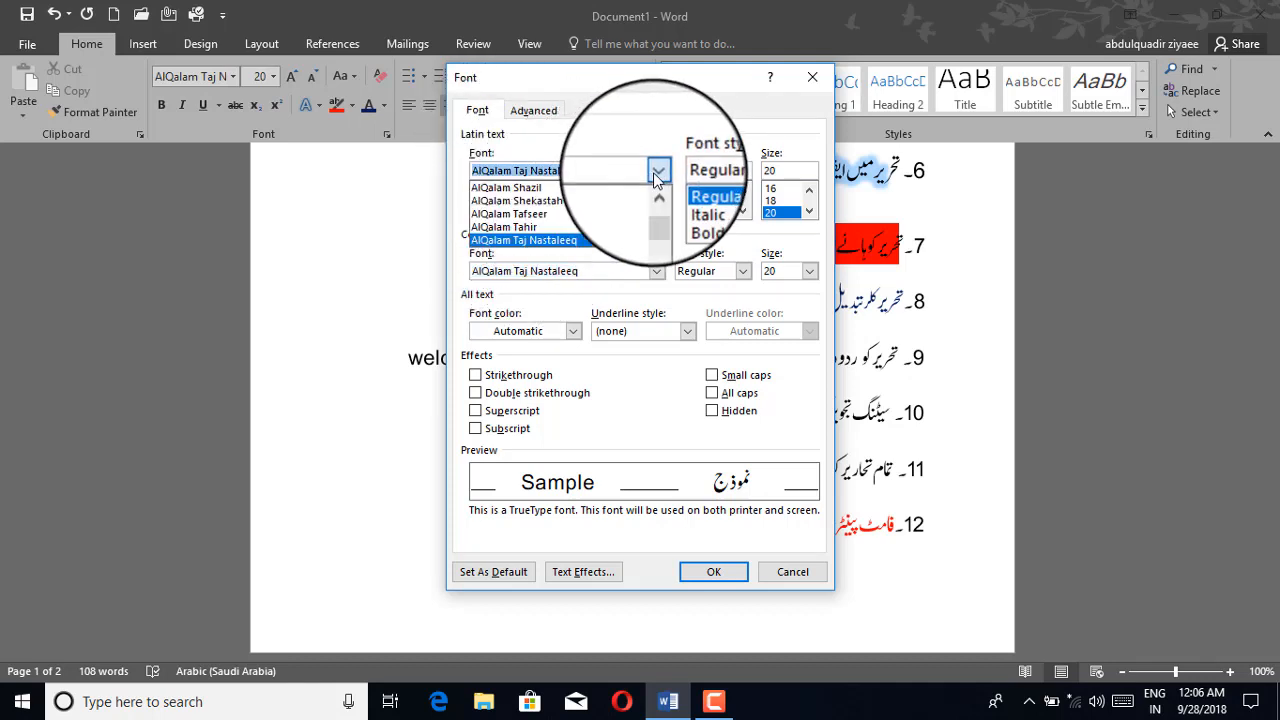
click(532, 244)
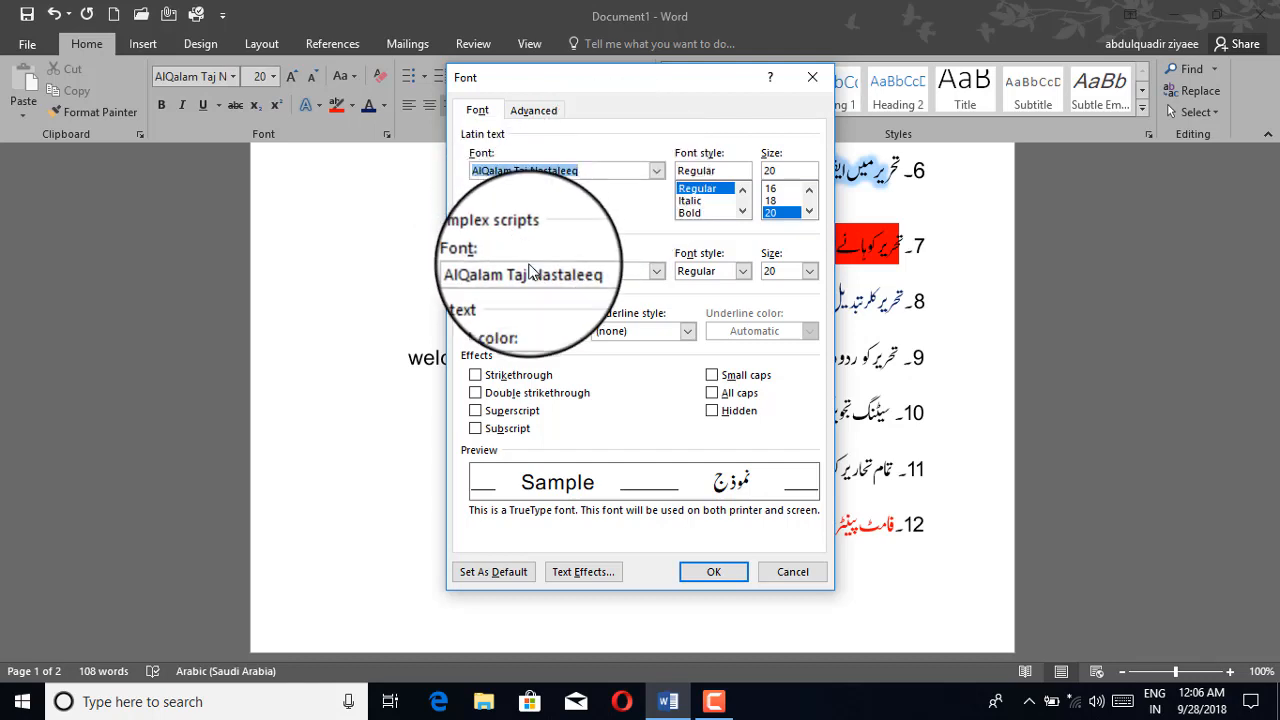
click(656, 271)
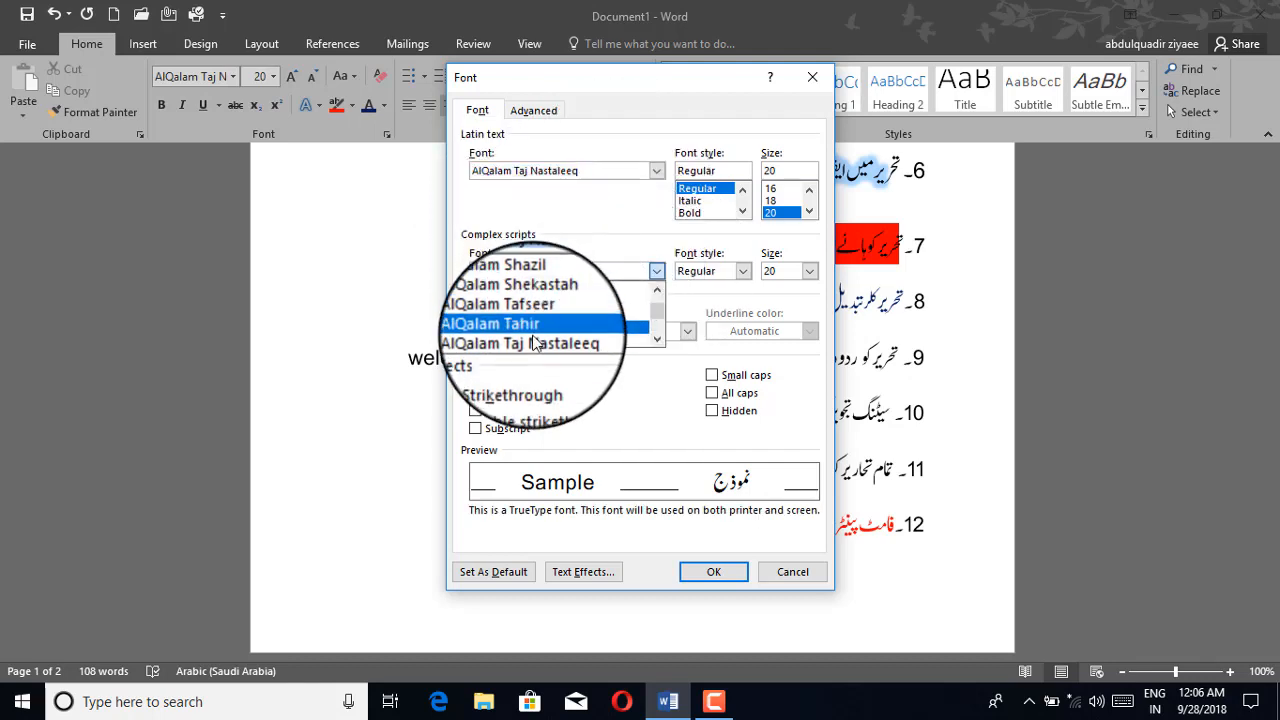
click(533, 343)
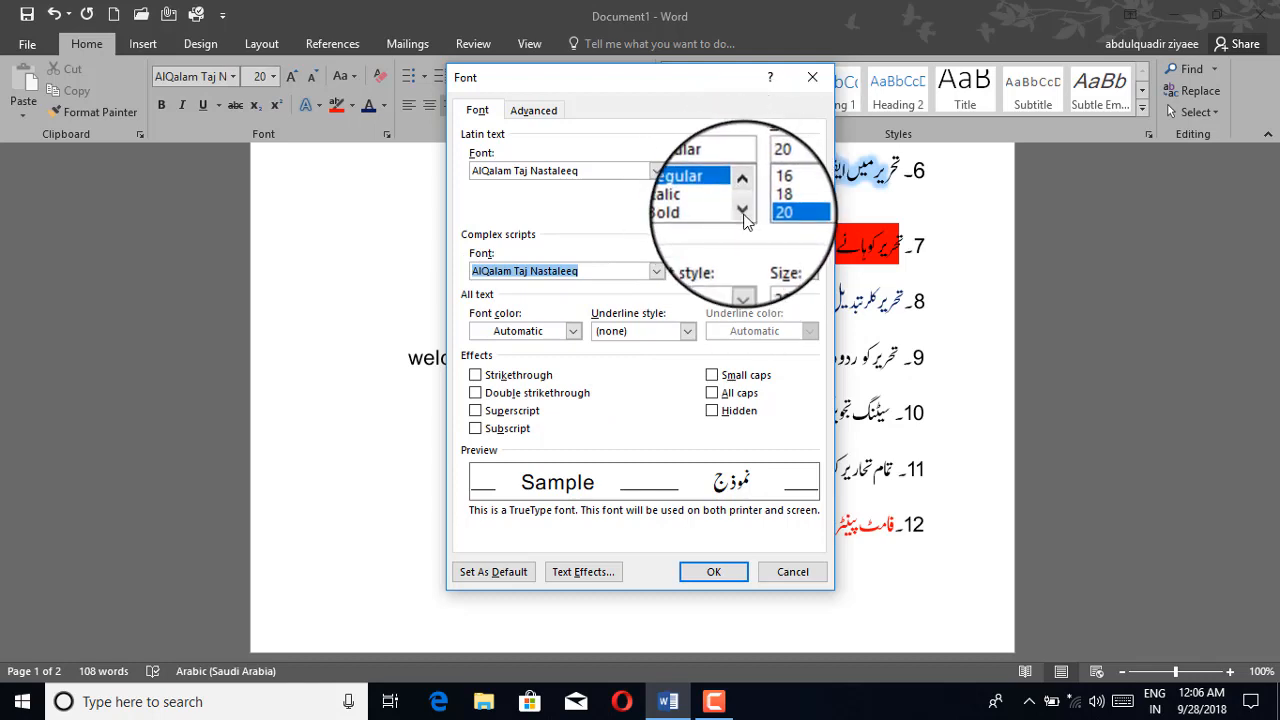
Try other Latin font styles and the Latin sizes 18 and 16, and choose size 20 for complex scripts
click(690, 205)
click(693, 215)
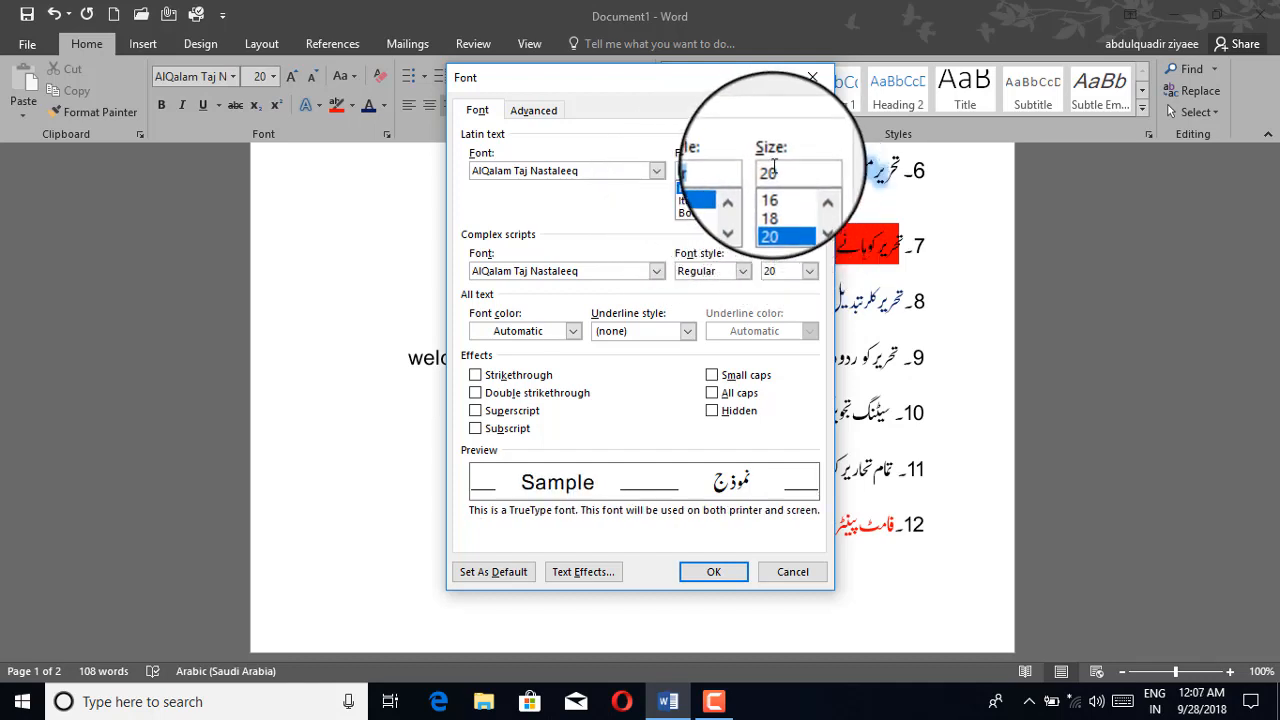
click(774, 200)
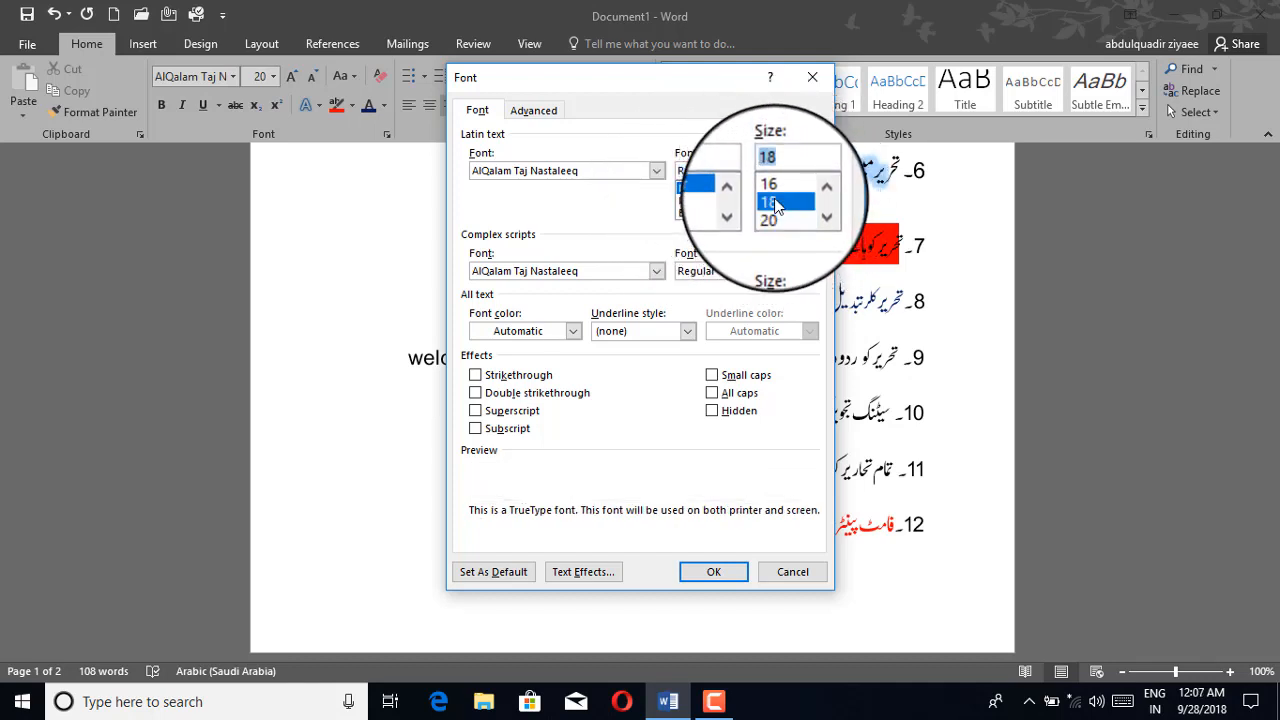
click(771, 190)
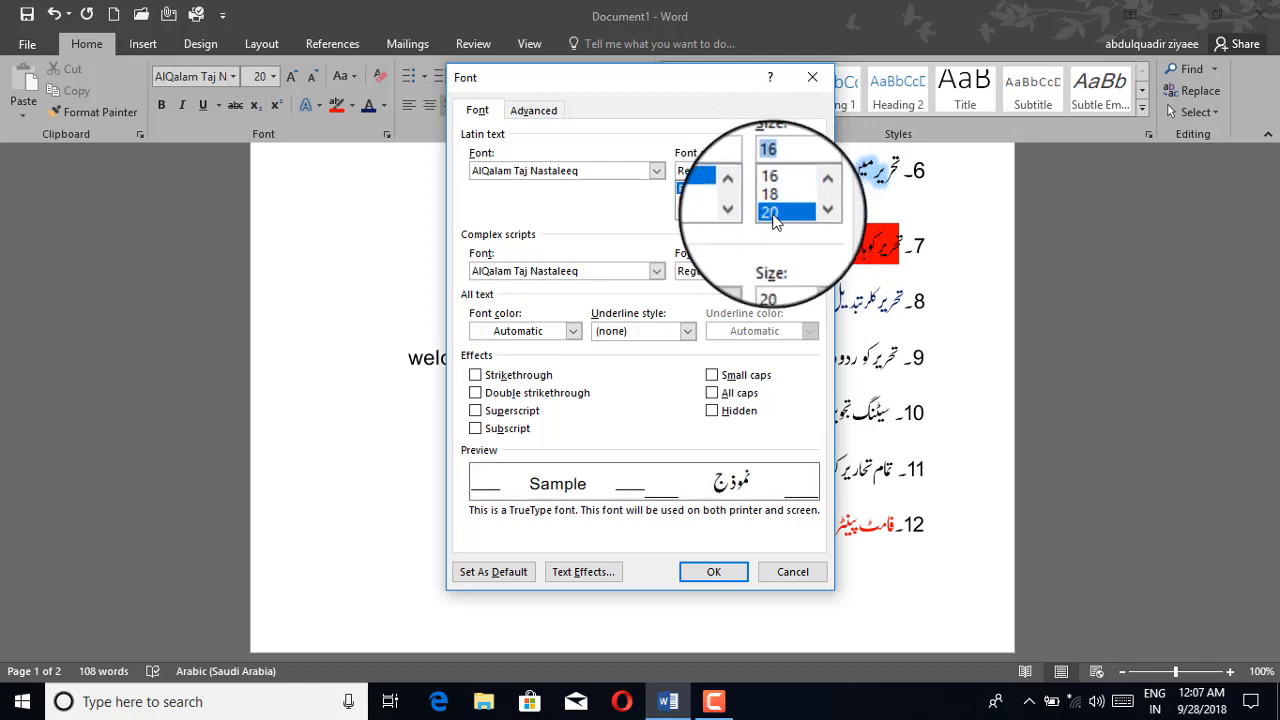
click(810, 271)
click(780, 337)
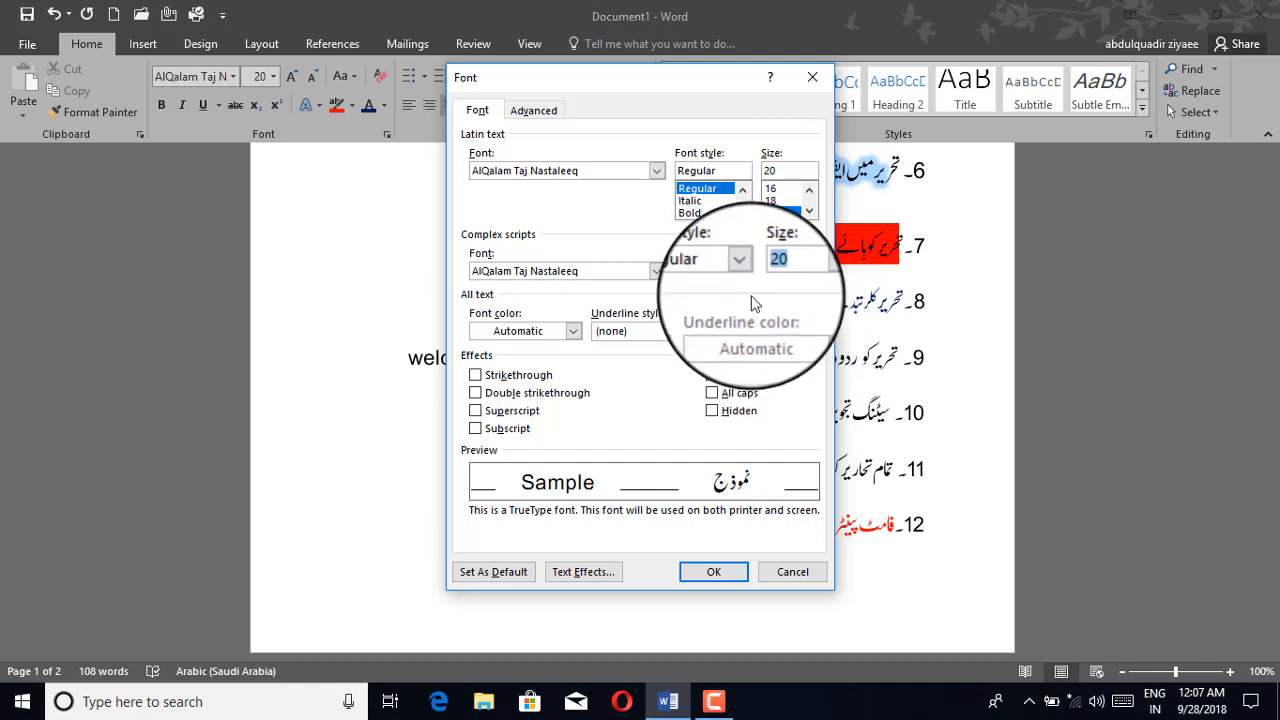
Choose Regular style and AlQalam Taj Nastaleeq for complex scripts, and pick Automatic as the font color
click(735, 274)
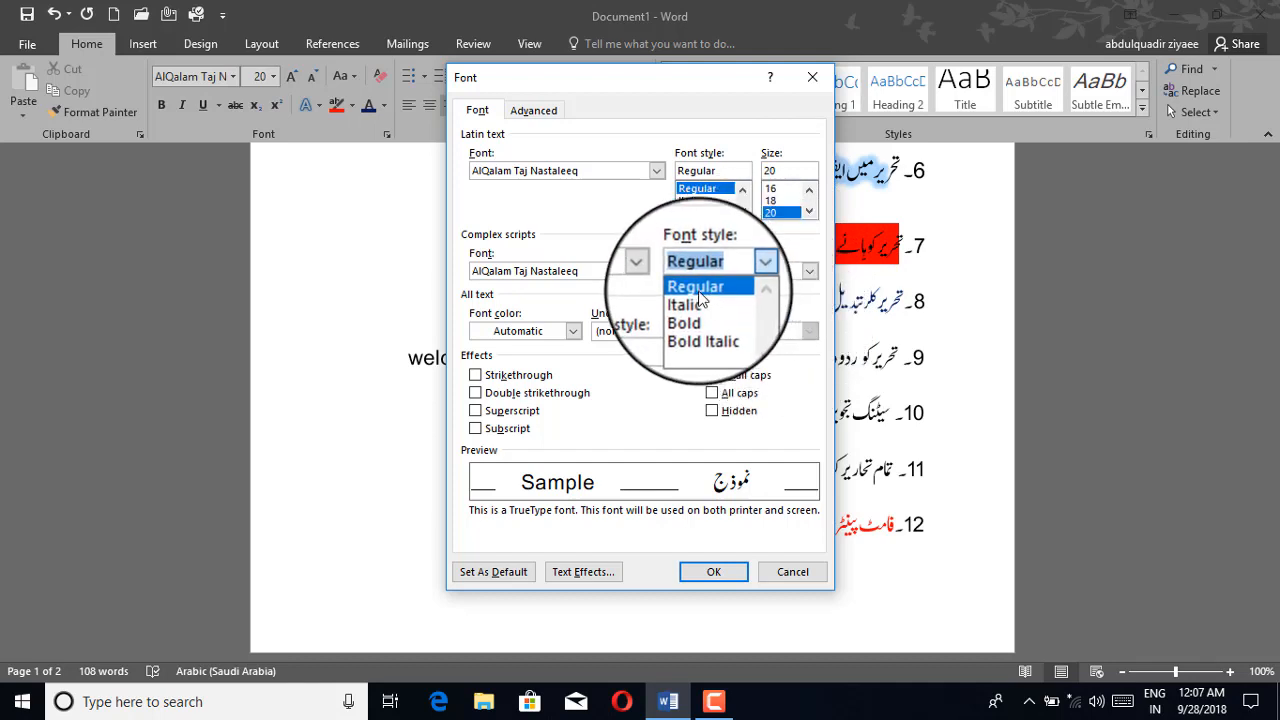
click(705, 287)
click(658, 276)
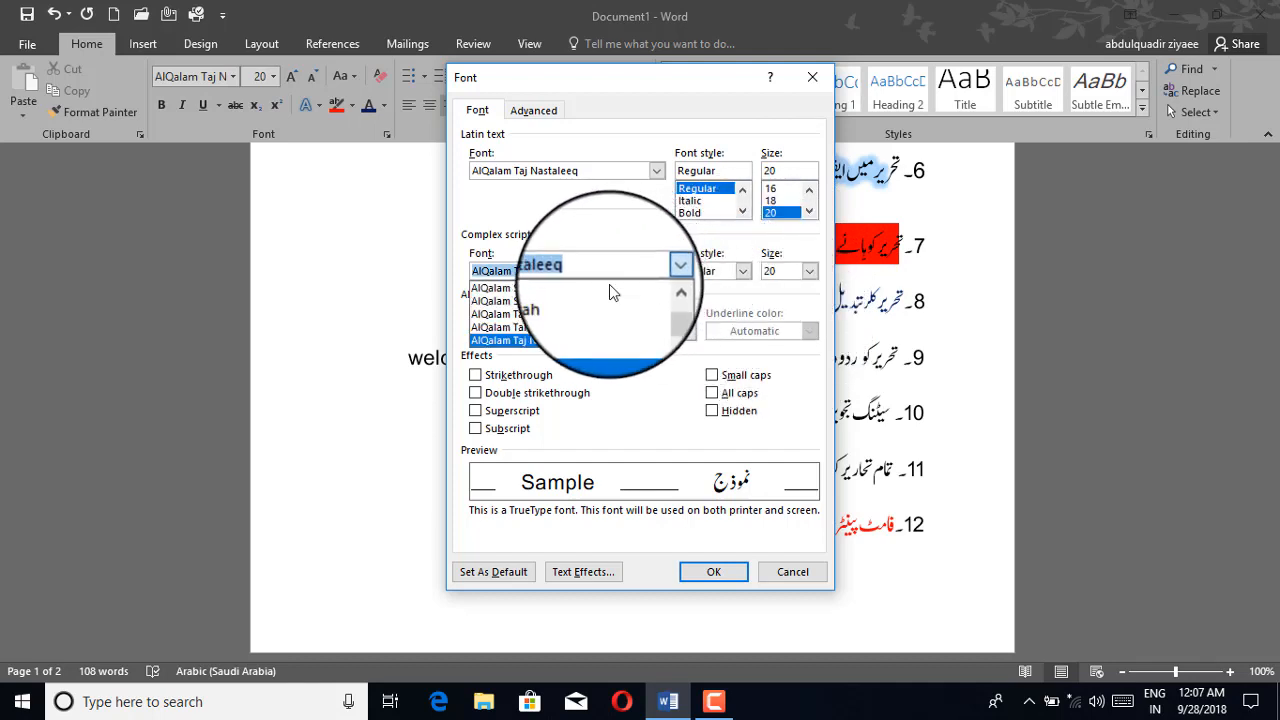
click(555, 343)
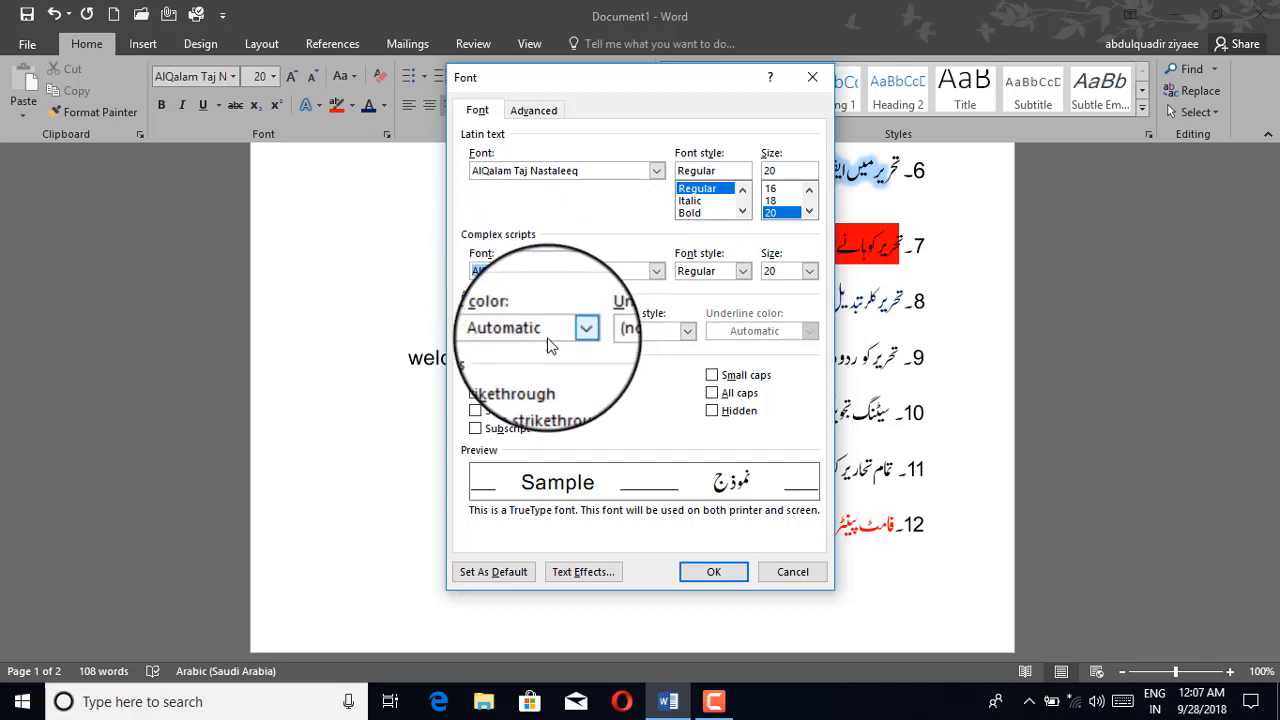
click(574, 338)
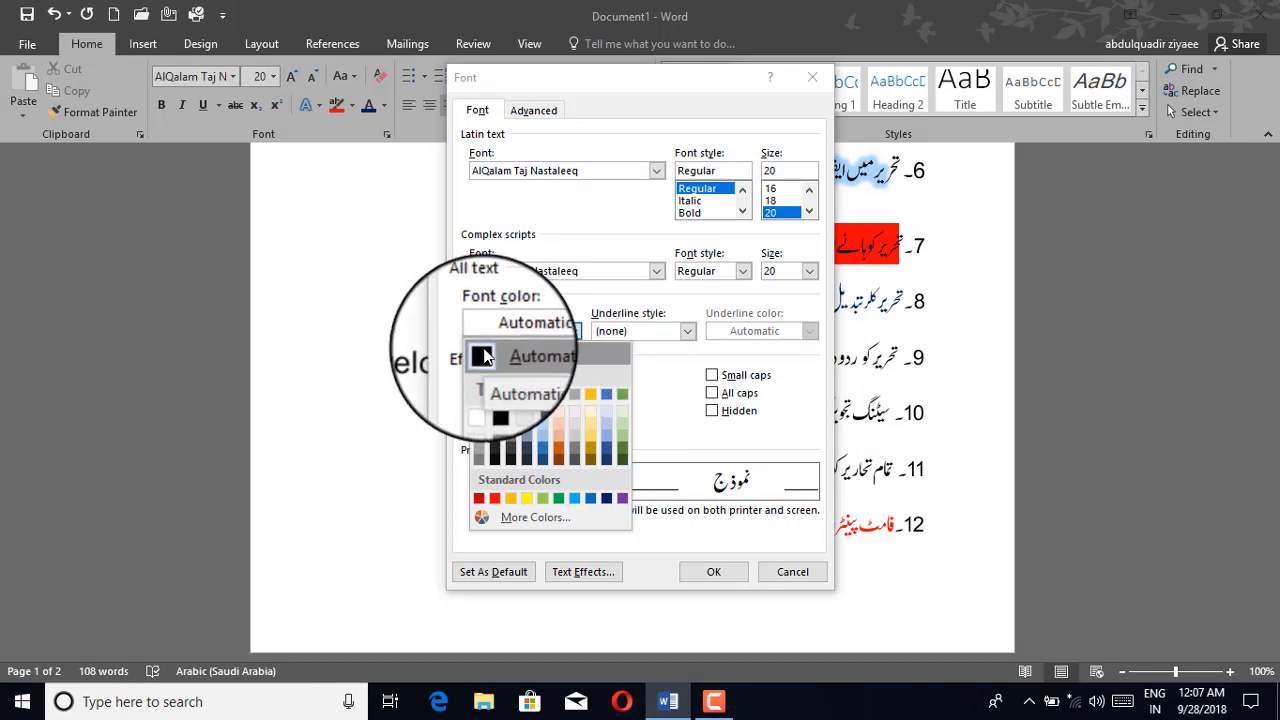
click(483, 351)
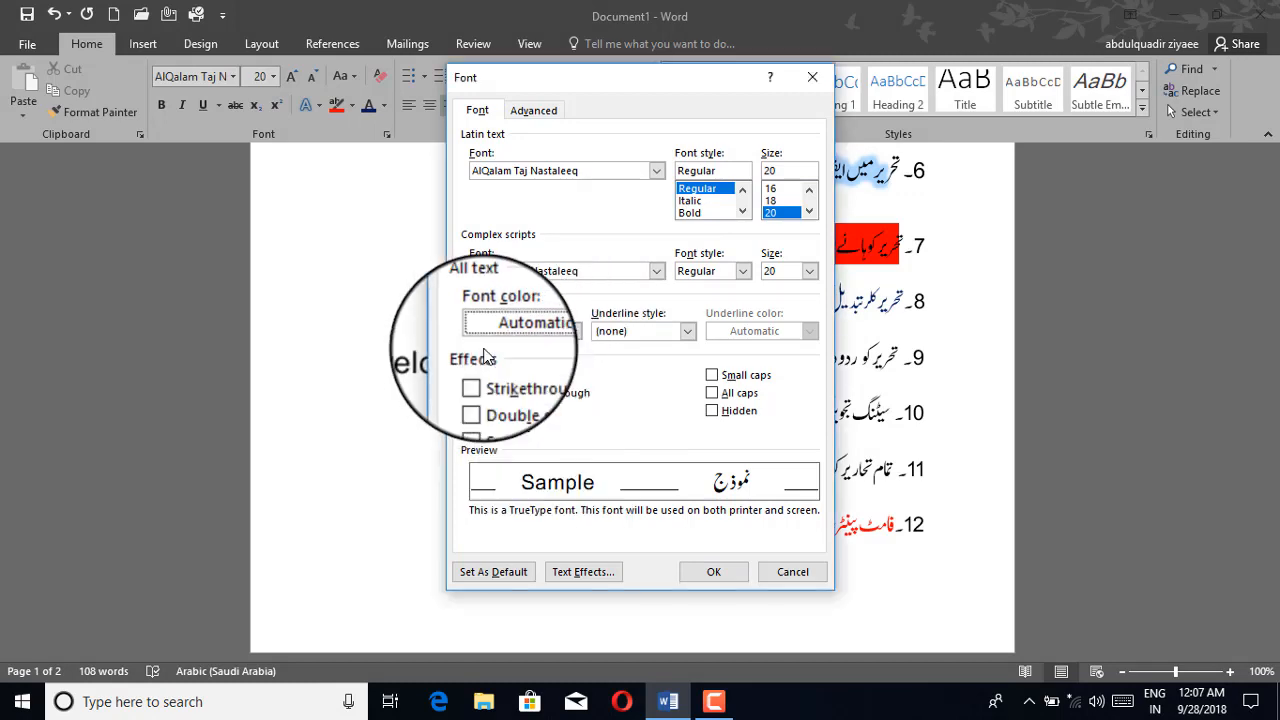
Try the Words only underline style, set the underline back to (none), and discard the font settings
click(688, 335)
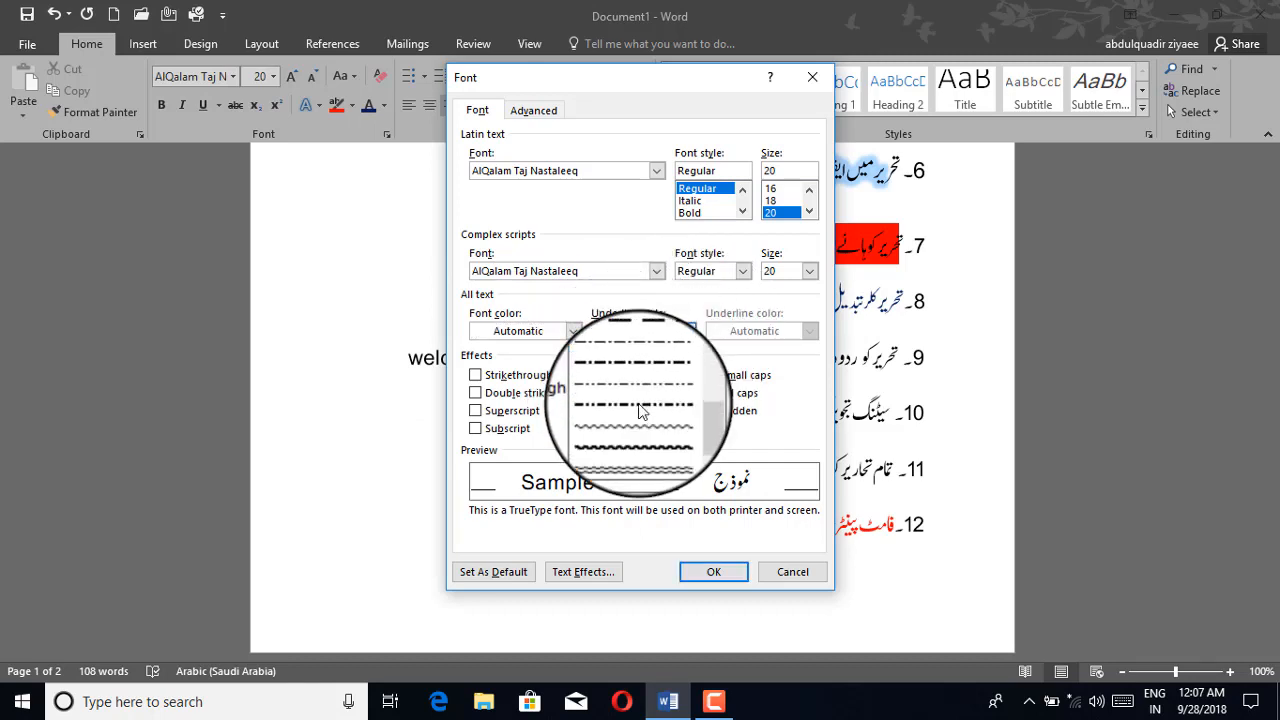
scroll(640, 410, up, 3)
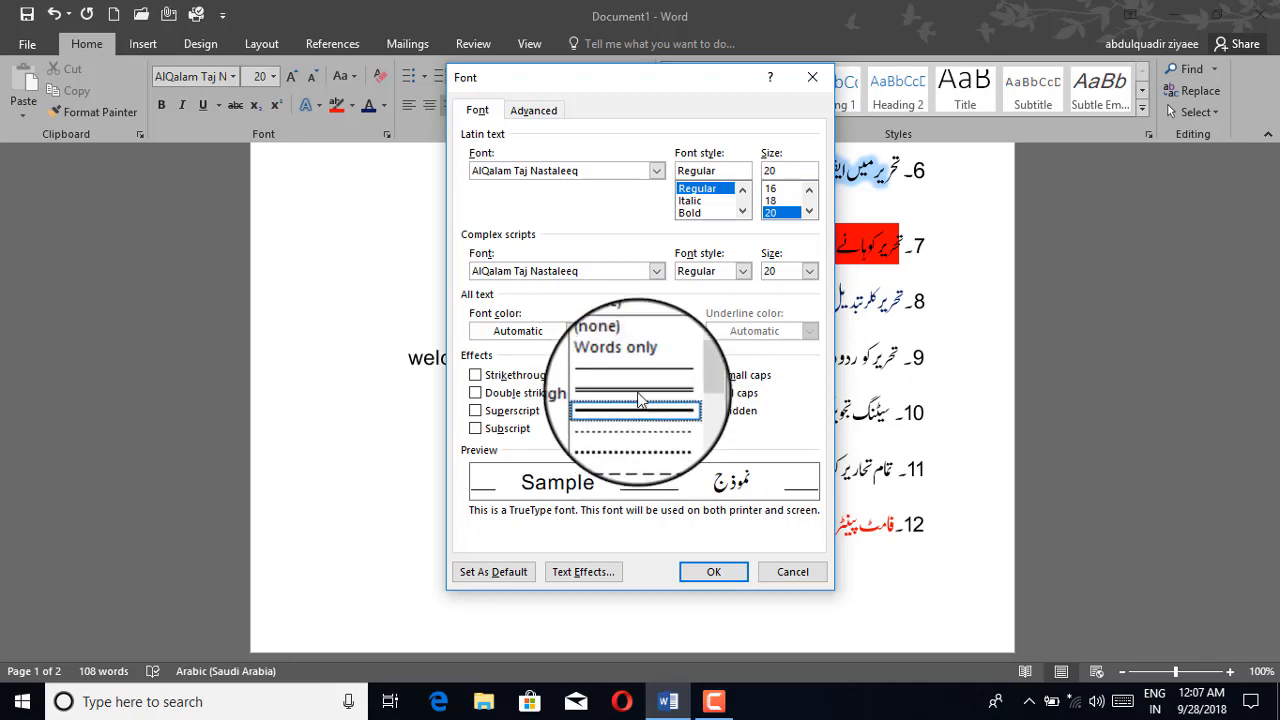
click(640, 364)
click(690, 332)
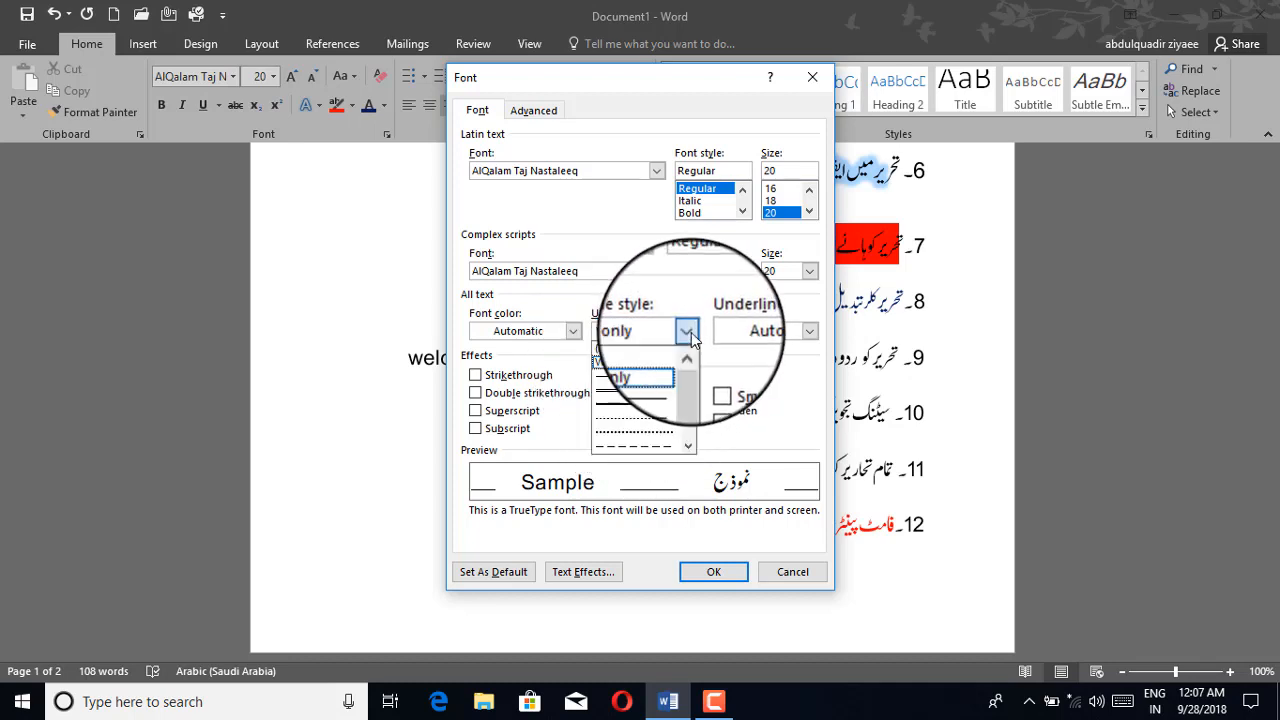
click(622, 350)
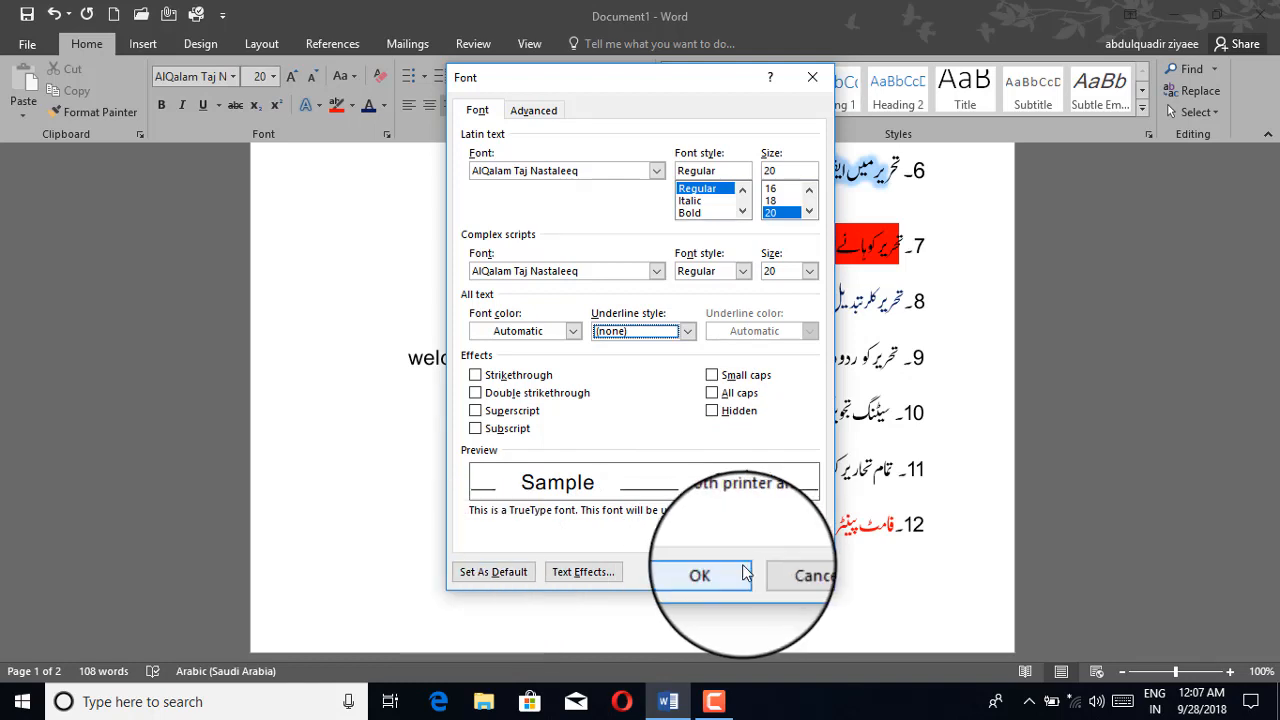
click(793, 573)
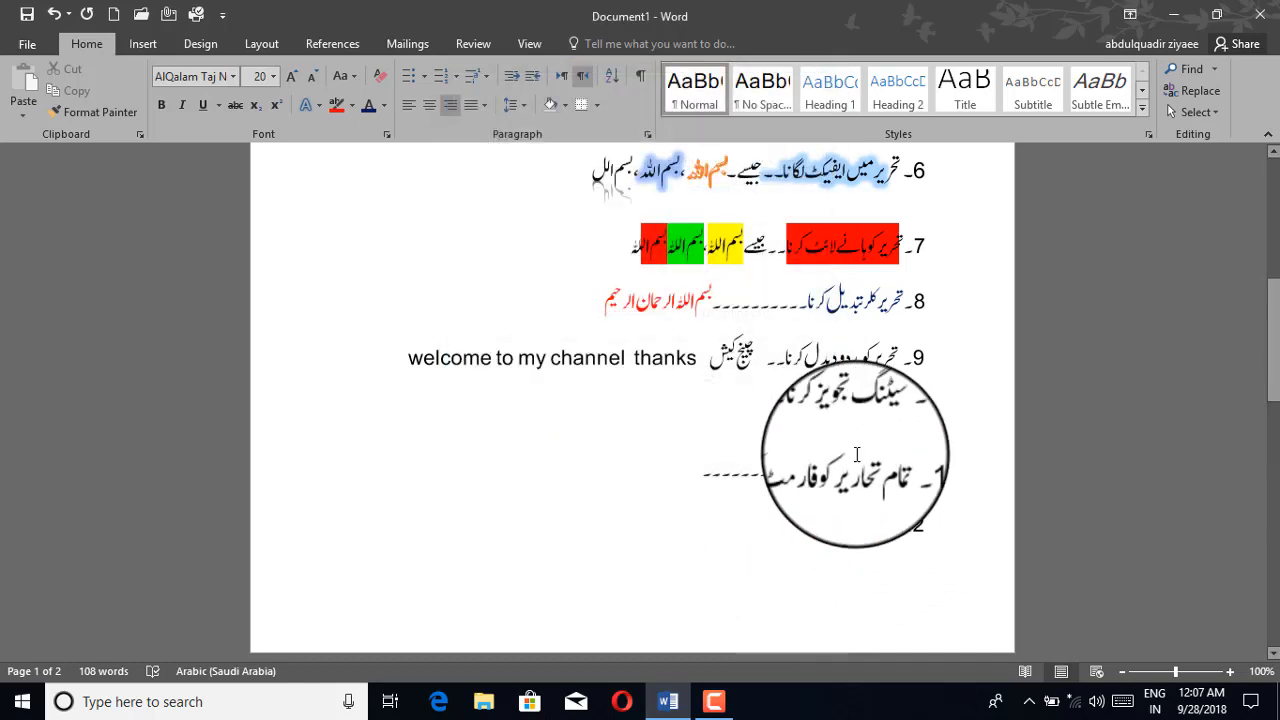
Clear all formatting from the entire document's text and align it to the right
scroll(857, 455, down, 1)
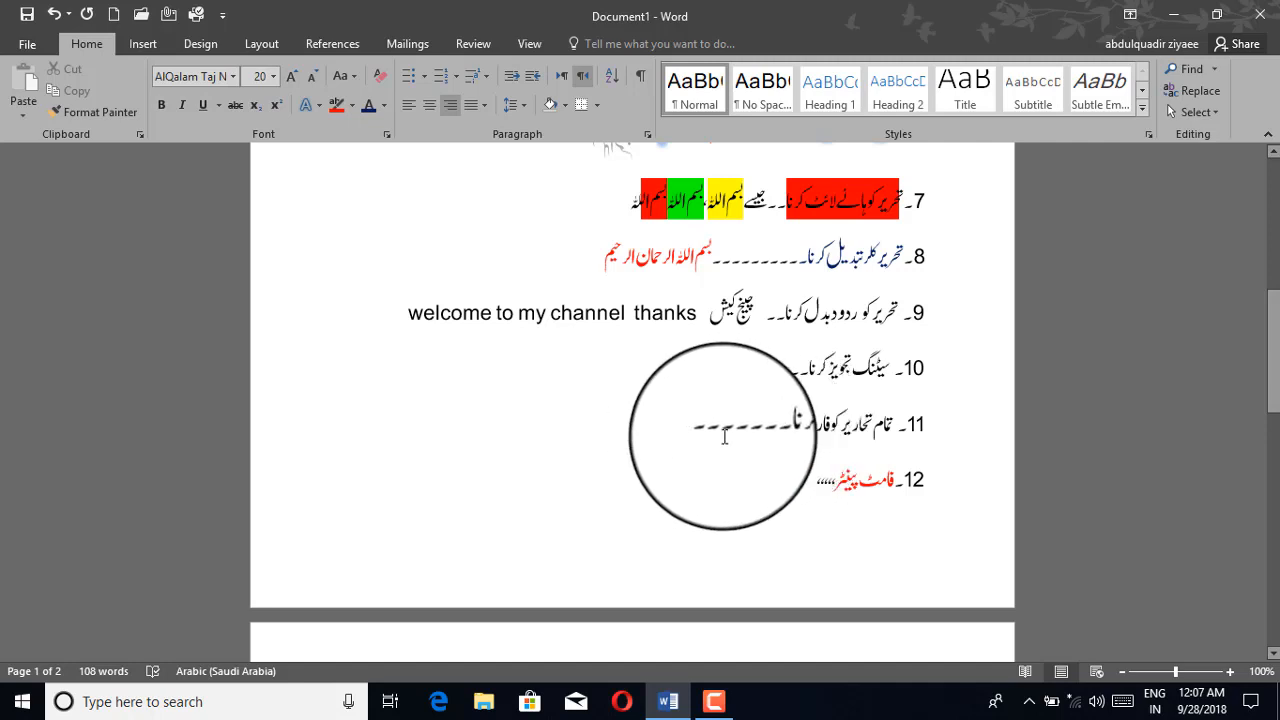
scroll(721, 437, up, 8)
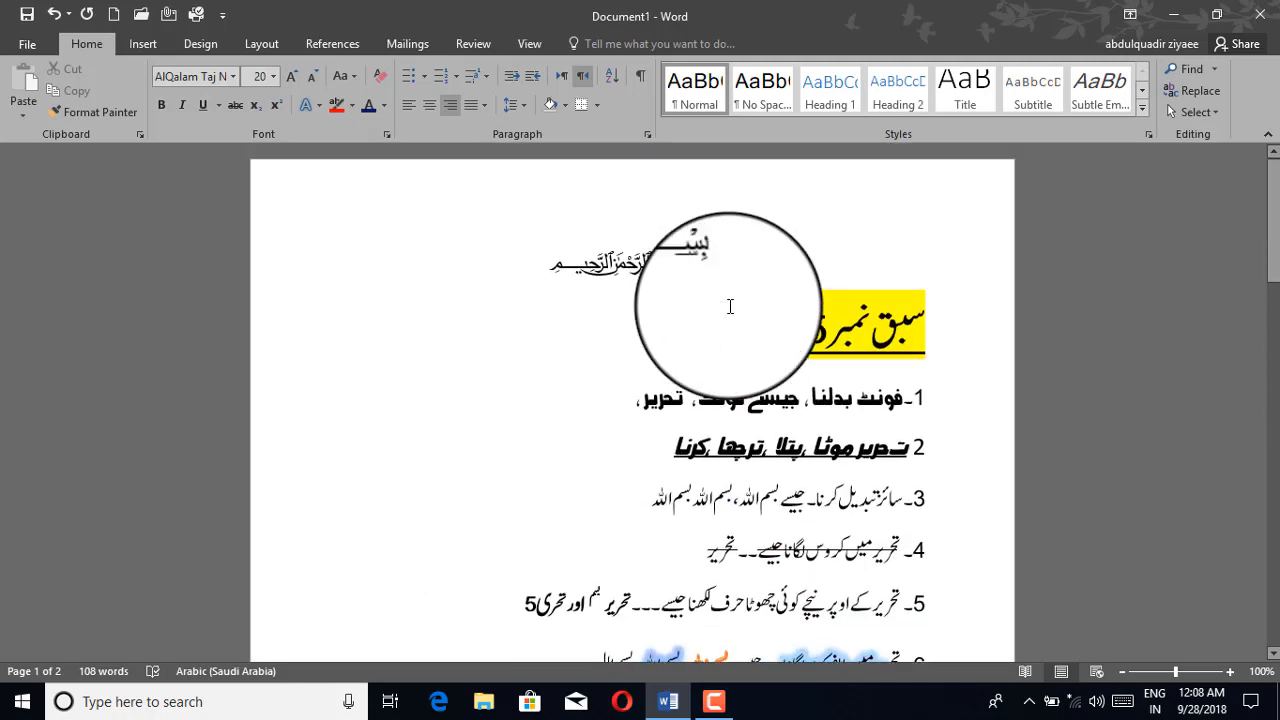
scroll(730, 306, down, 8)
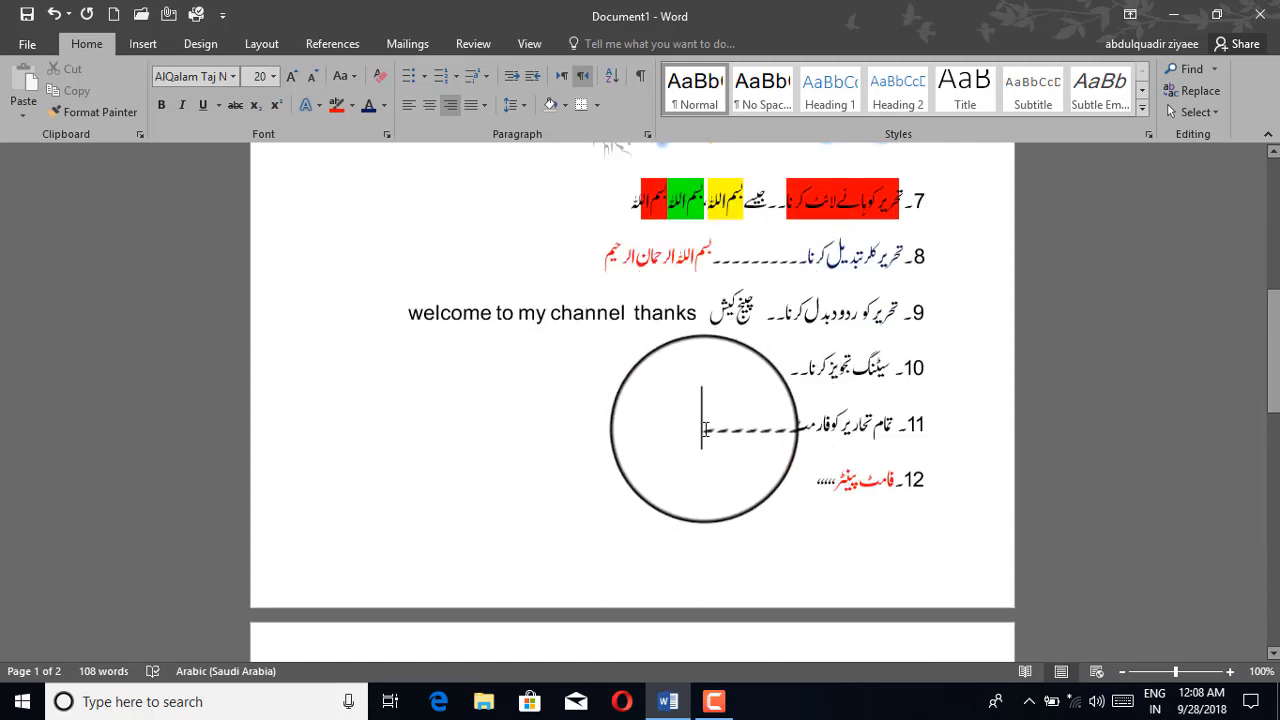
key(ctrl+a)
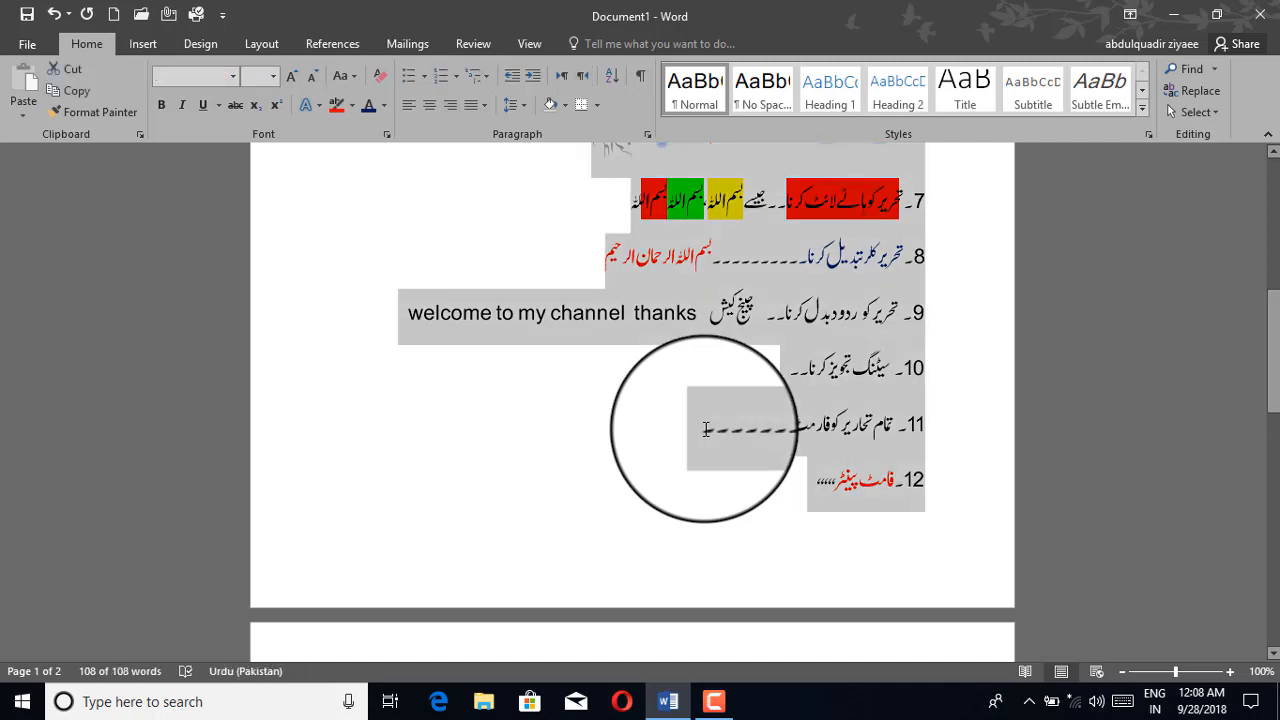
scroll(704, 429, up, 6)
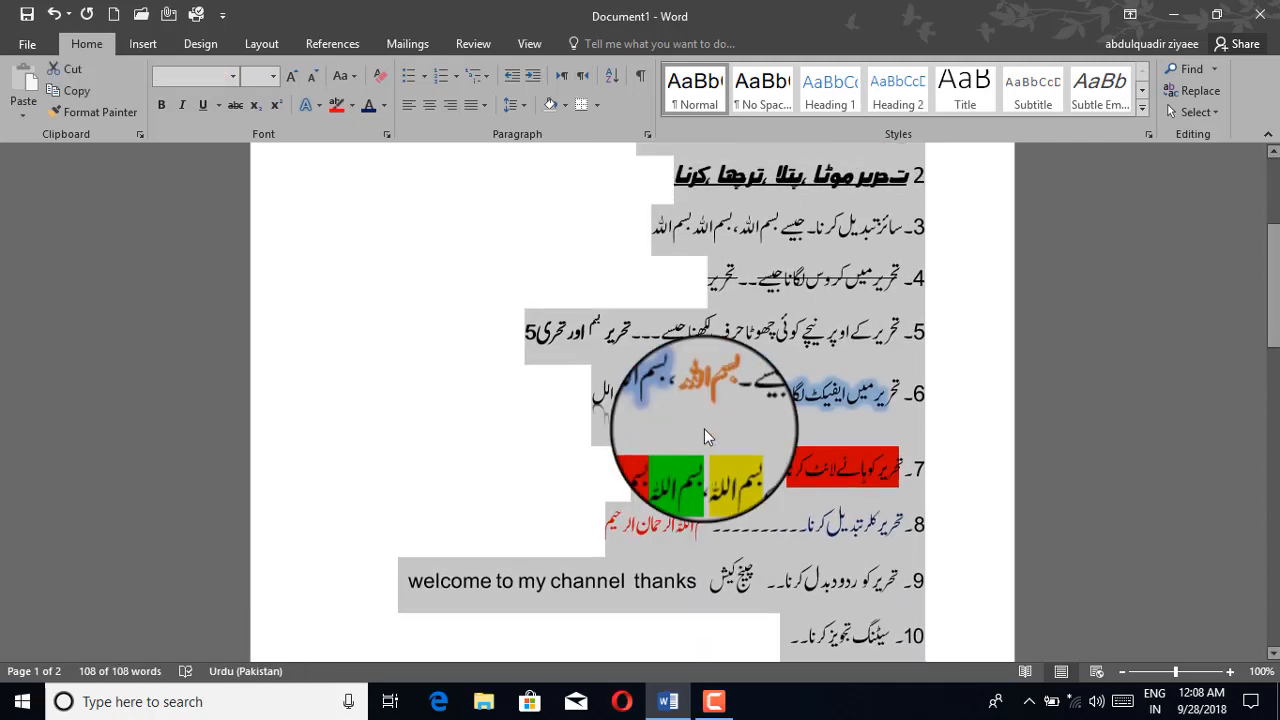
scroll(704, 429, down, 5)
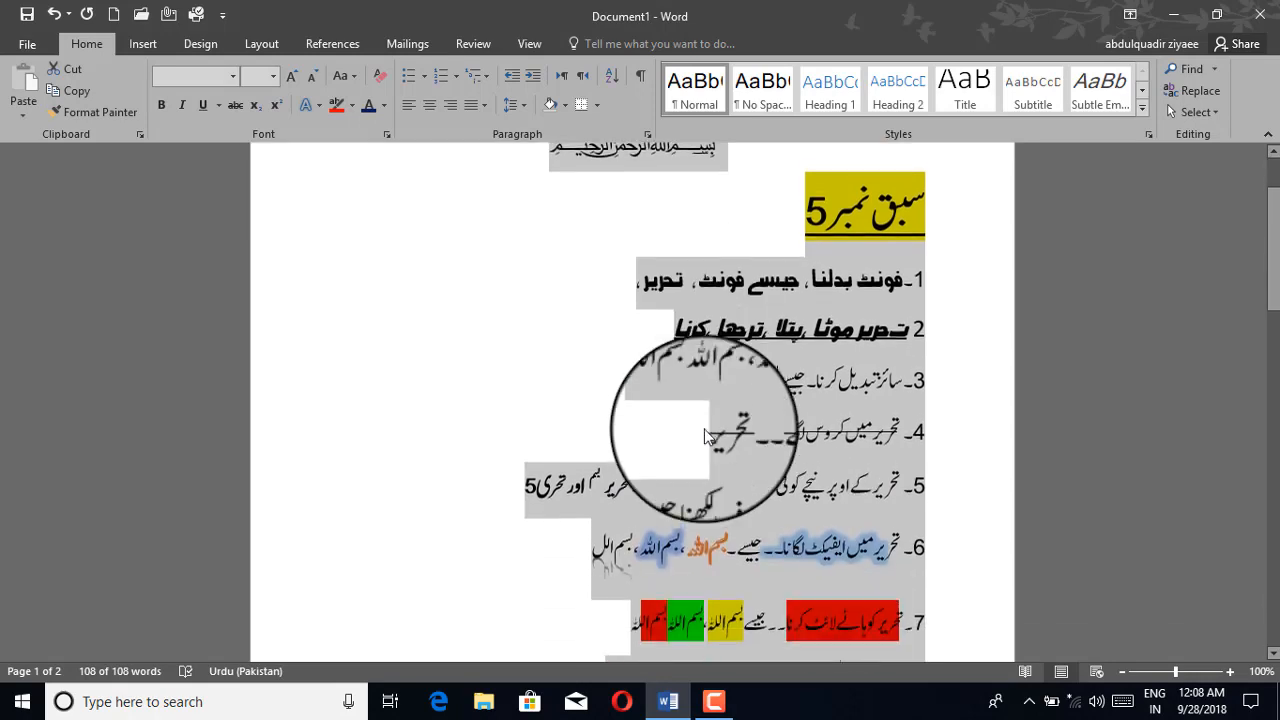
scroll(704, 429, down, 2)
scroll(704, 429, up, 5)
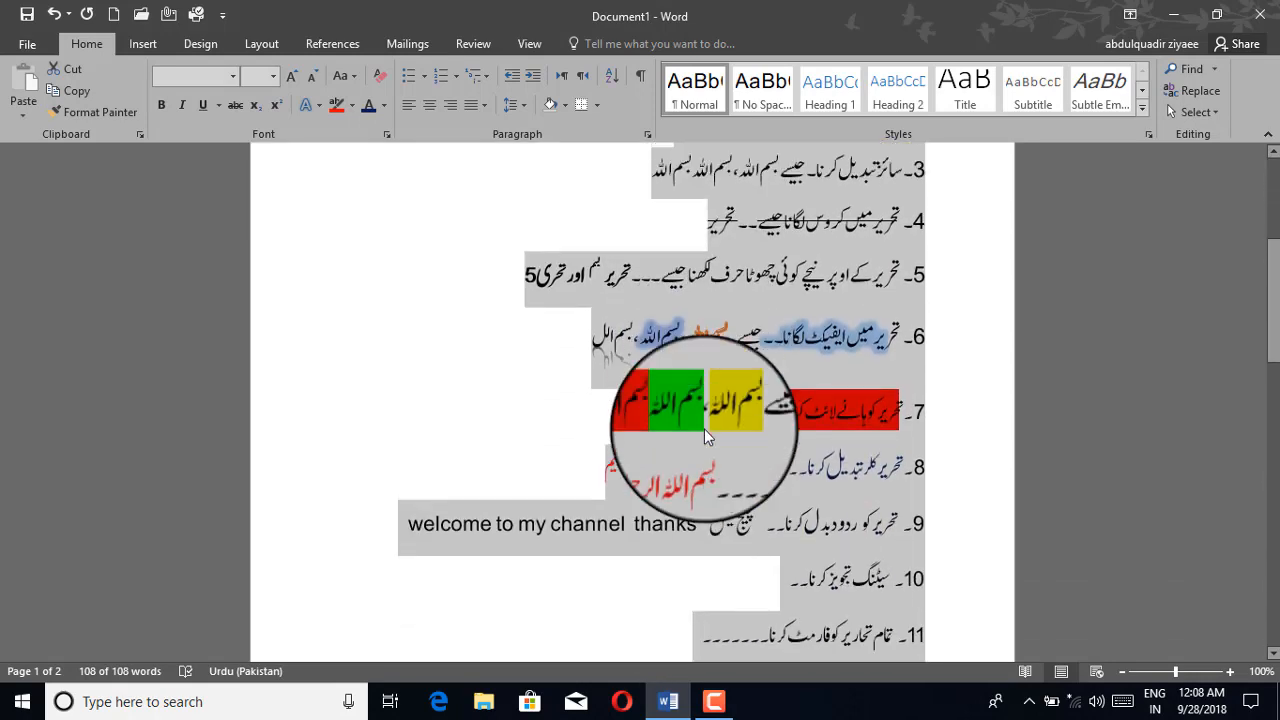
scroll(704, 429, down, 5)
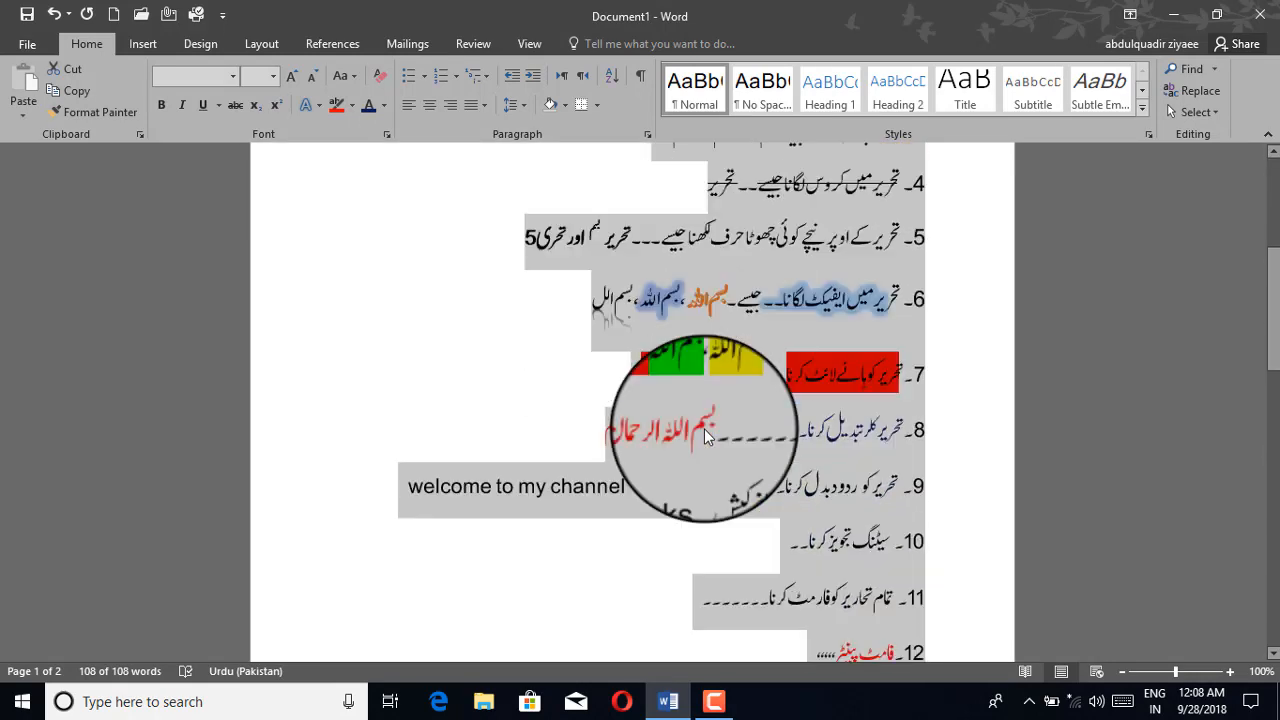
click(382, 81)
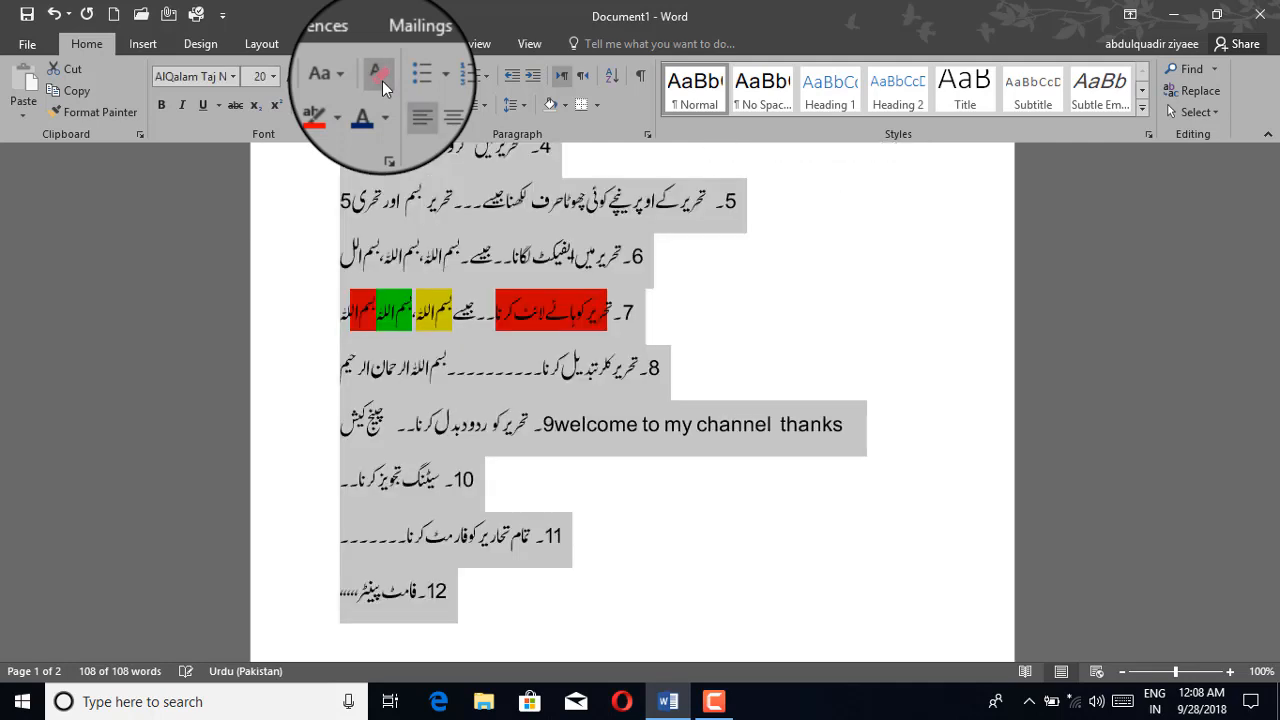
click(451, 114)
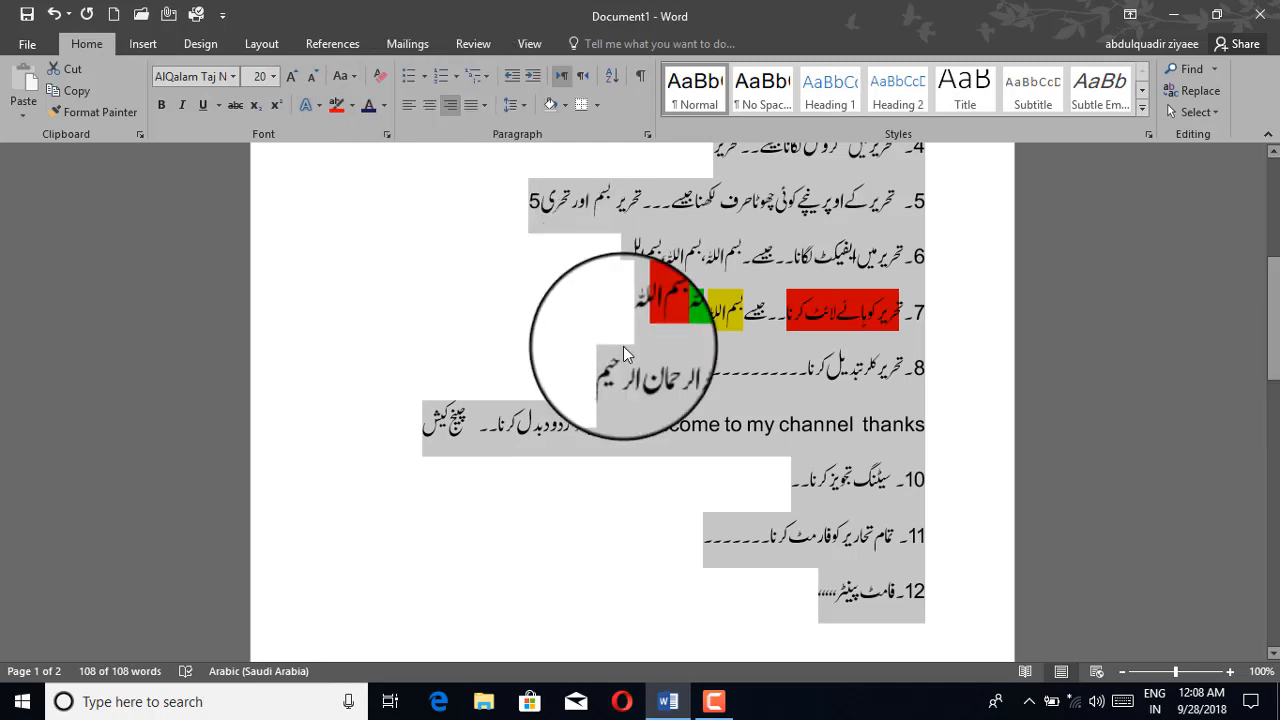
Repeat clearing all formatting on the selected document text and right-align it again
scroll(623, 346, up, 3)
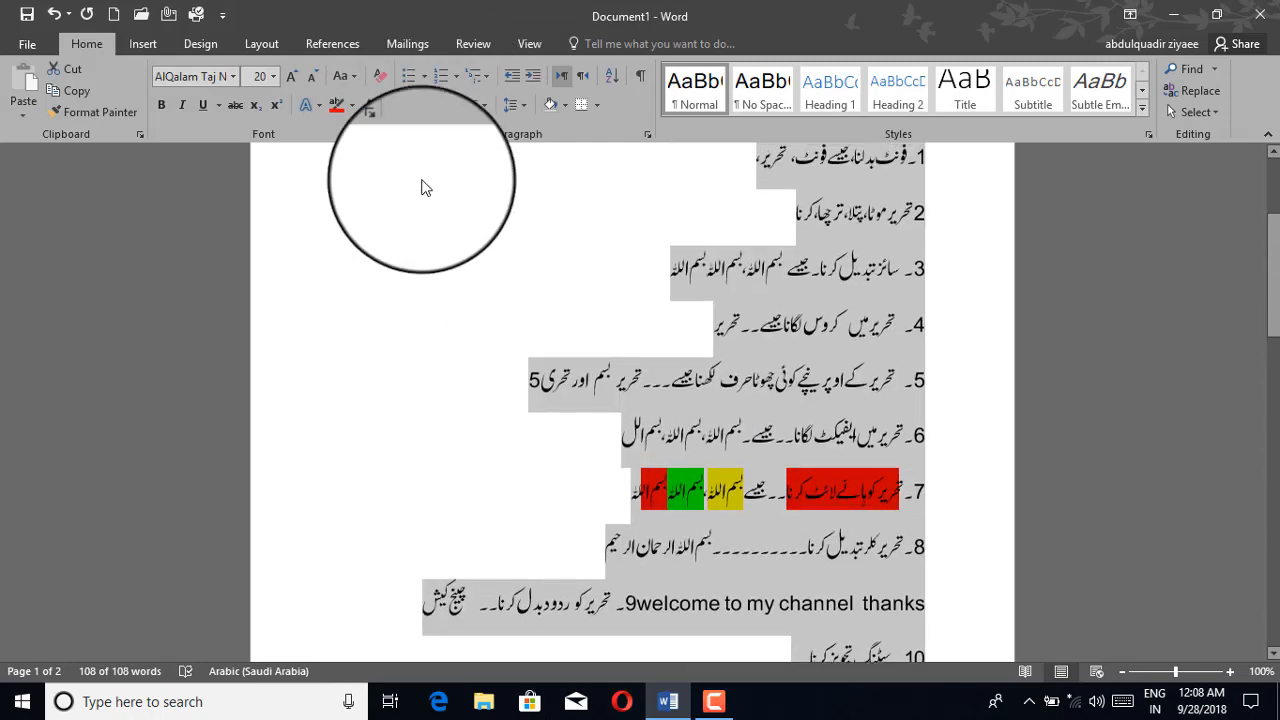
click(380, 81)
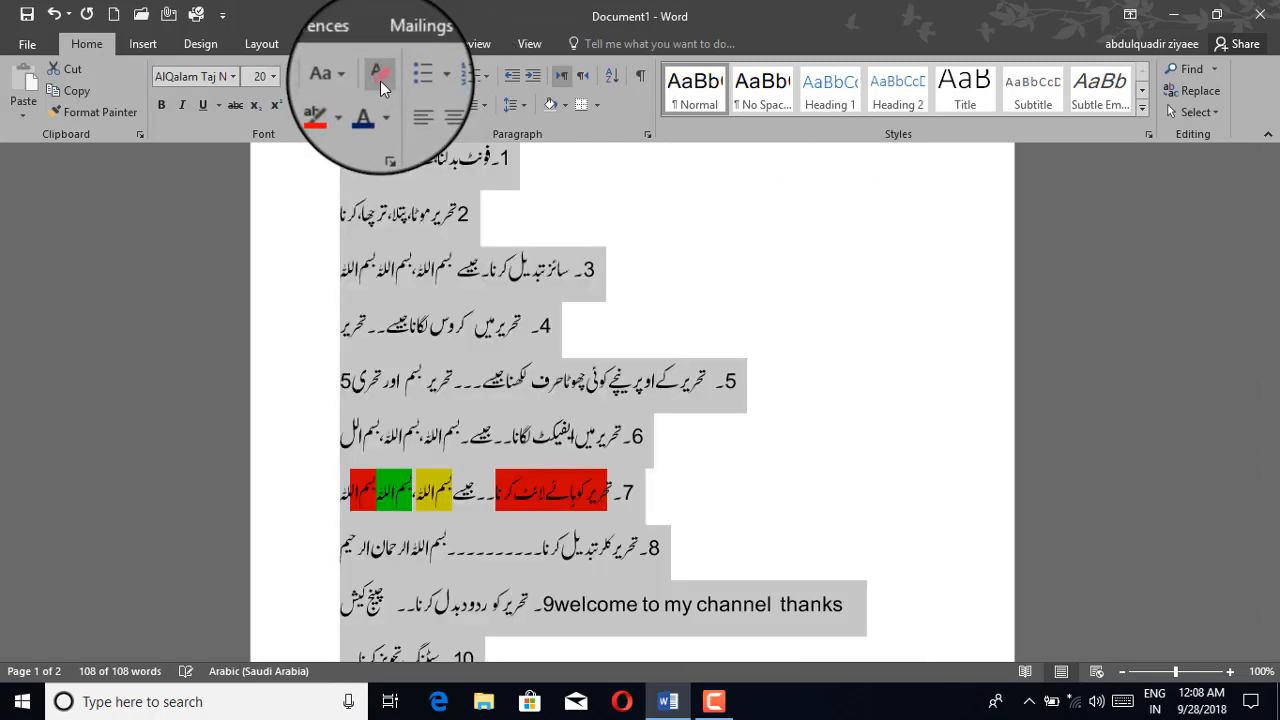
click(447, 108)
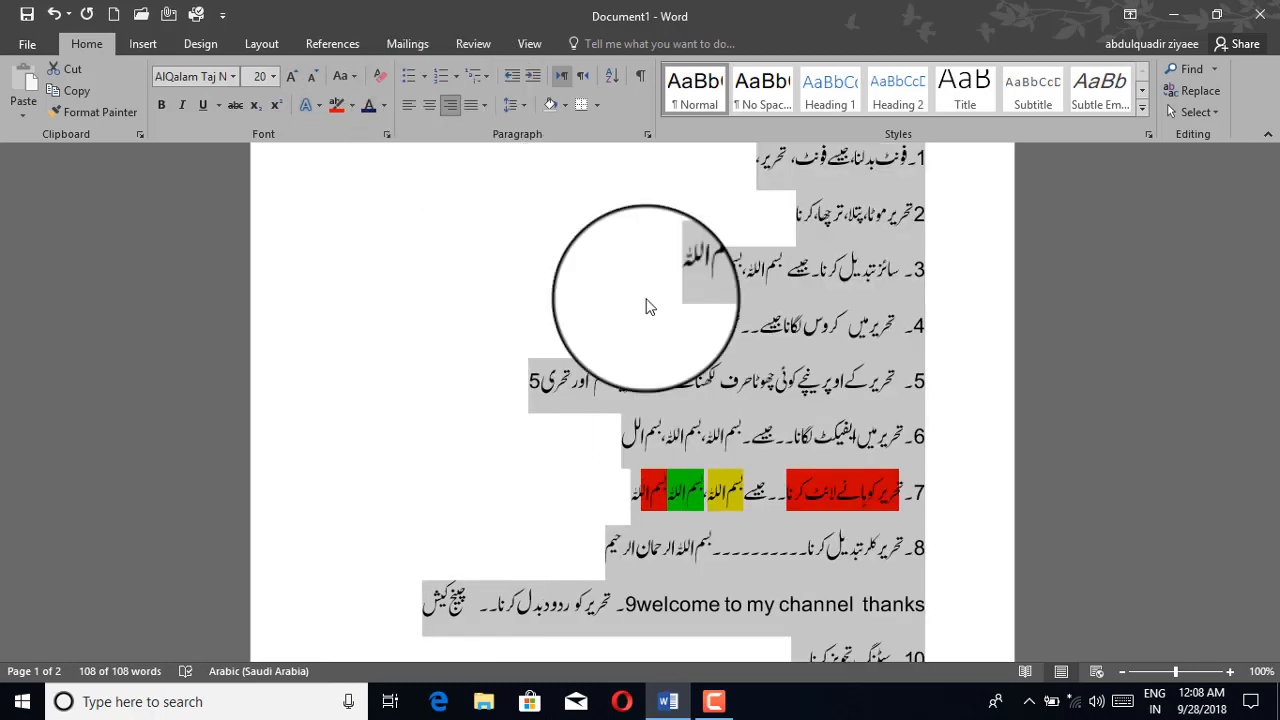
Remove the red, green and yellow text highlighting from item 7 by setting its highlight to No Color
scroll(755, 393, up, 4)
scroll(755, 393, down, 5)
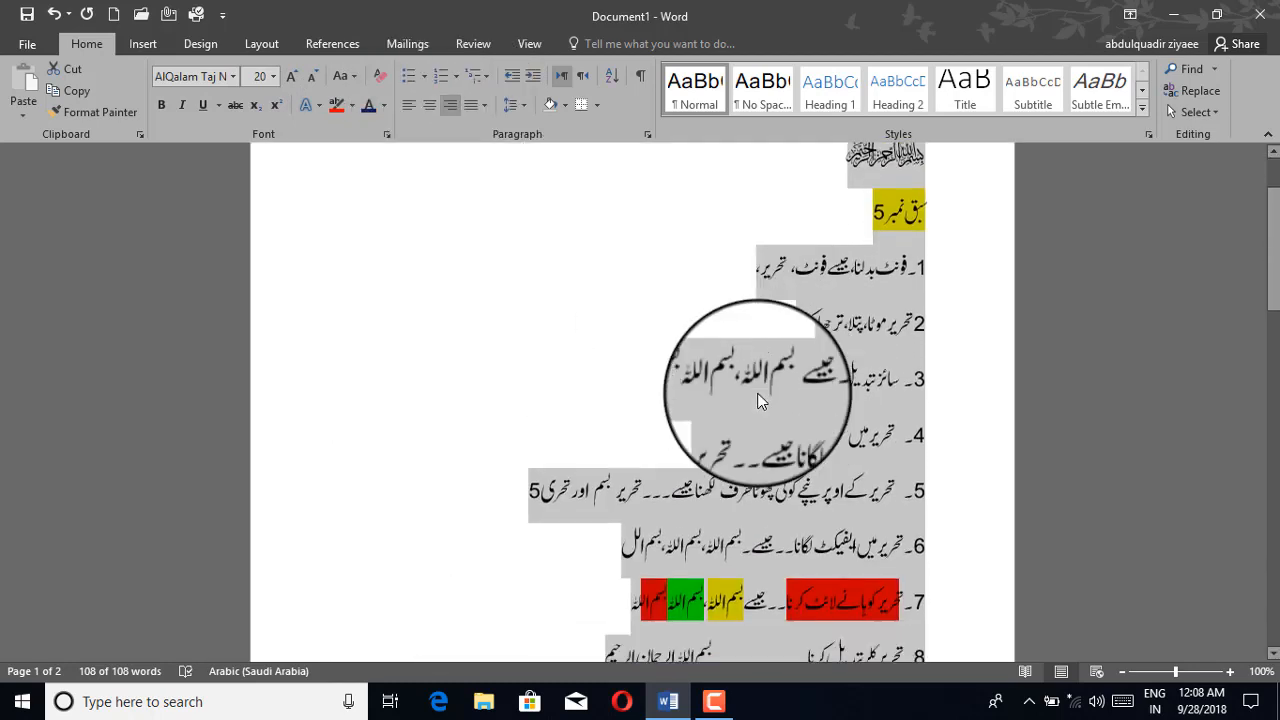
scroll(760, 400, down, 2)
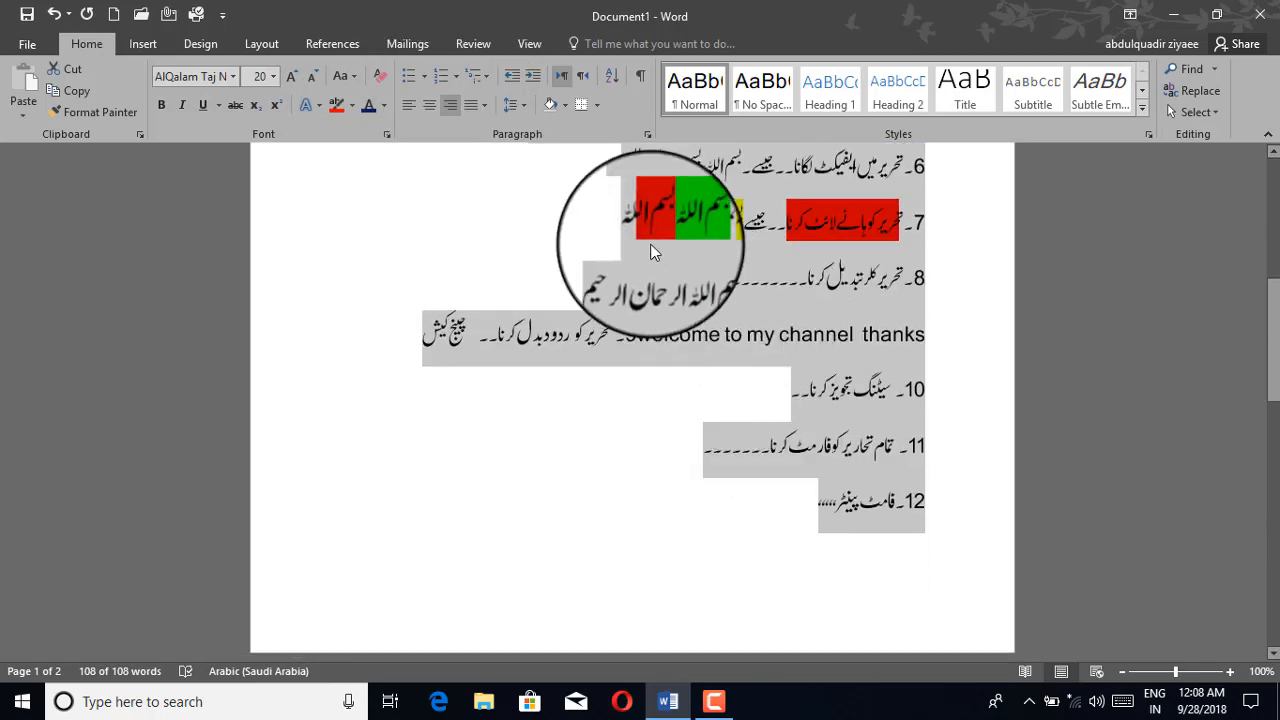
click(631, 226)
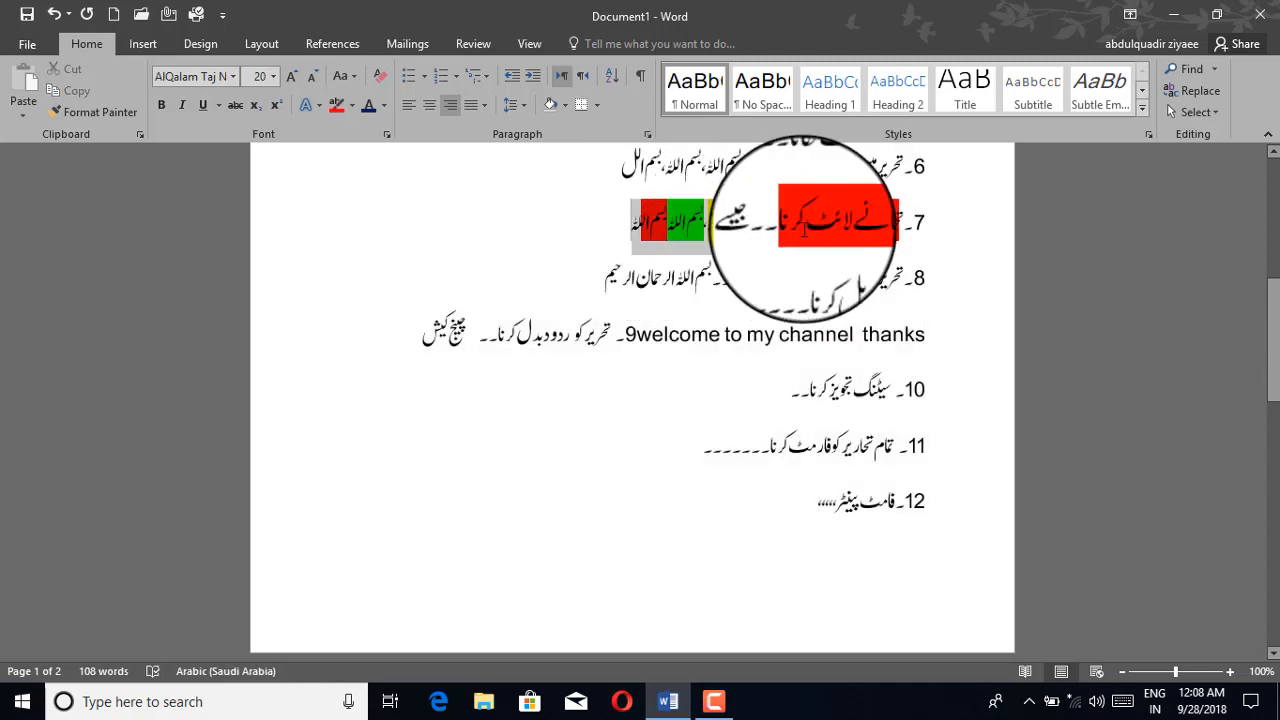
drag(877, 229, 901, 226)
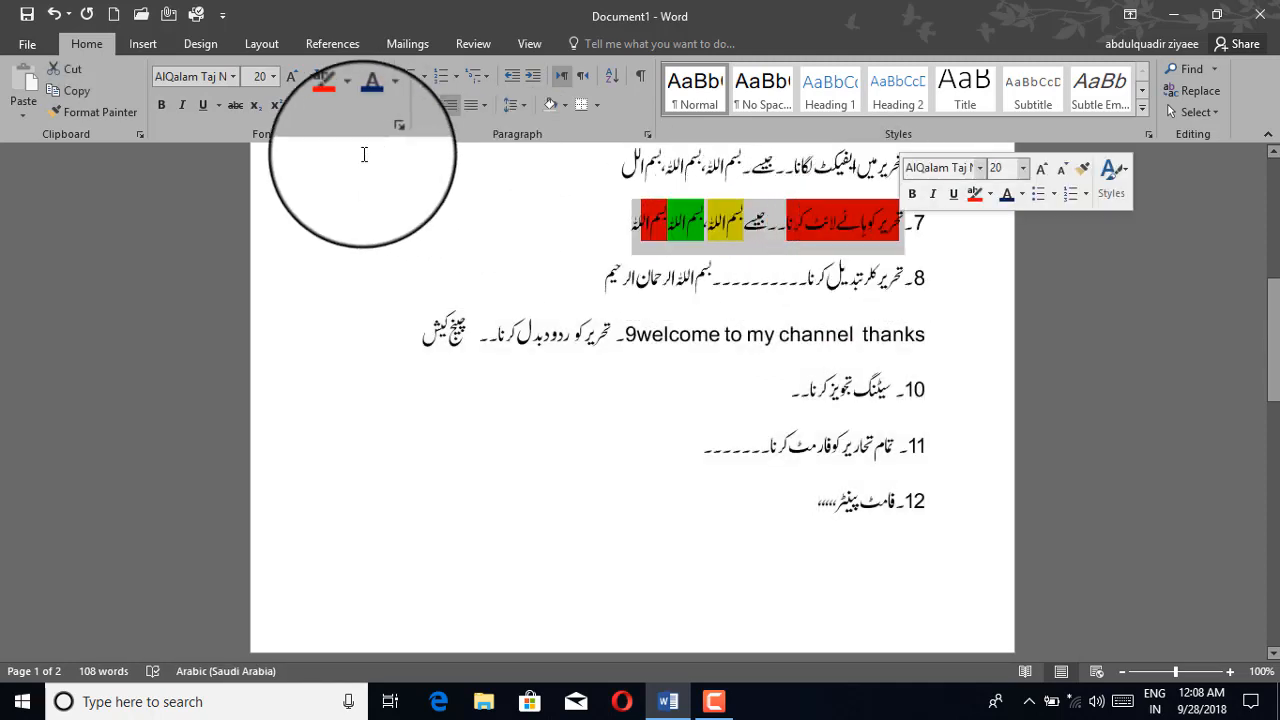
click(353, 106)
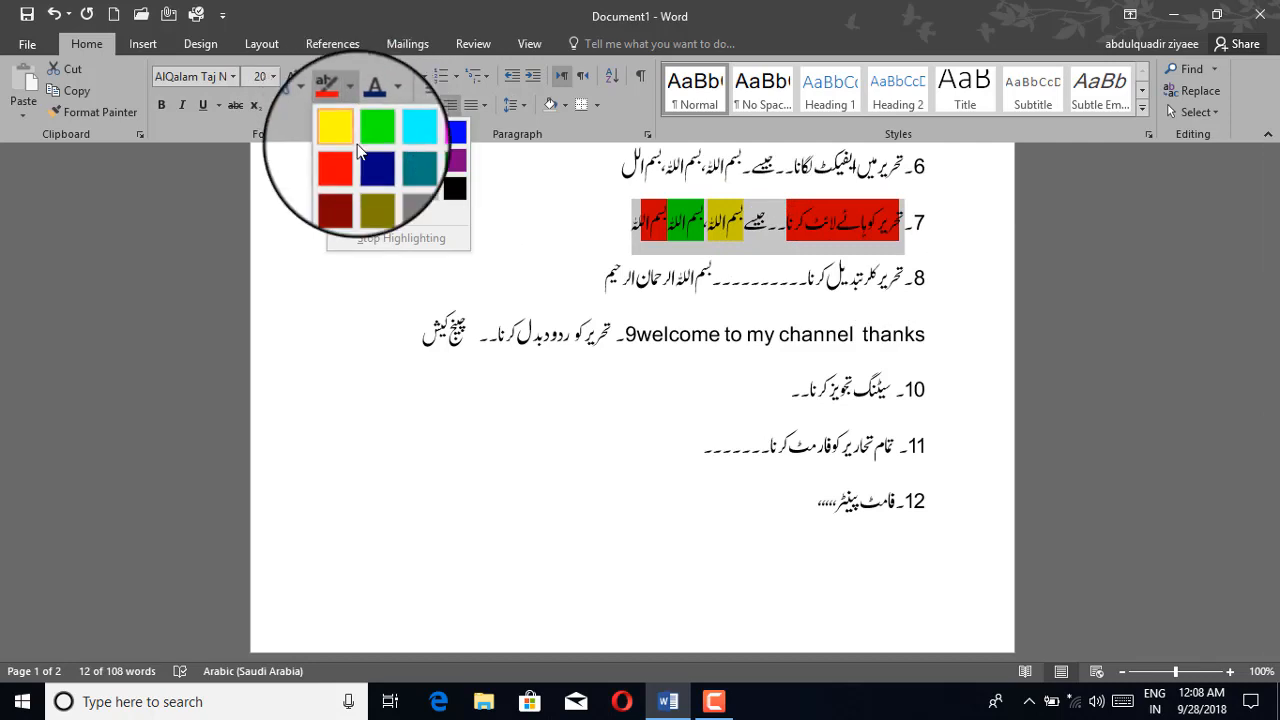
click(375, 213)
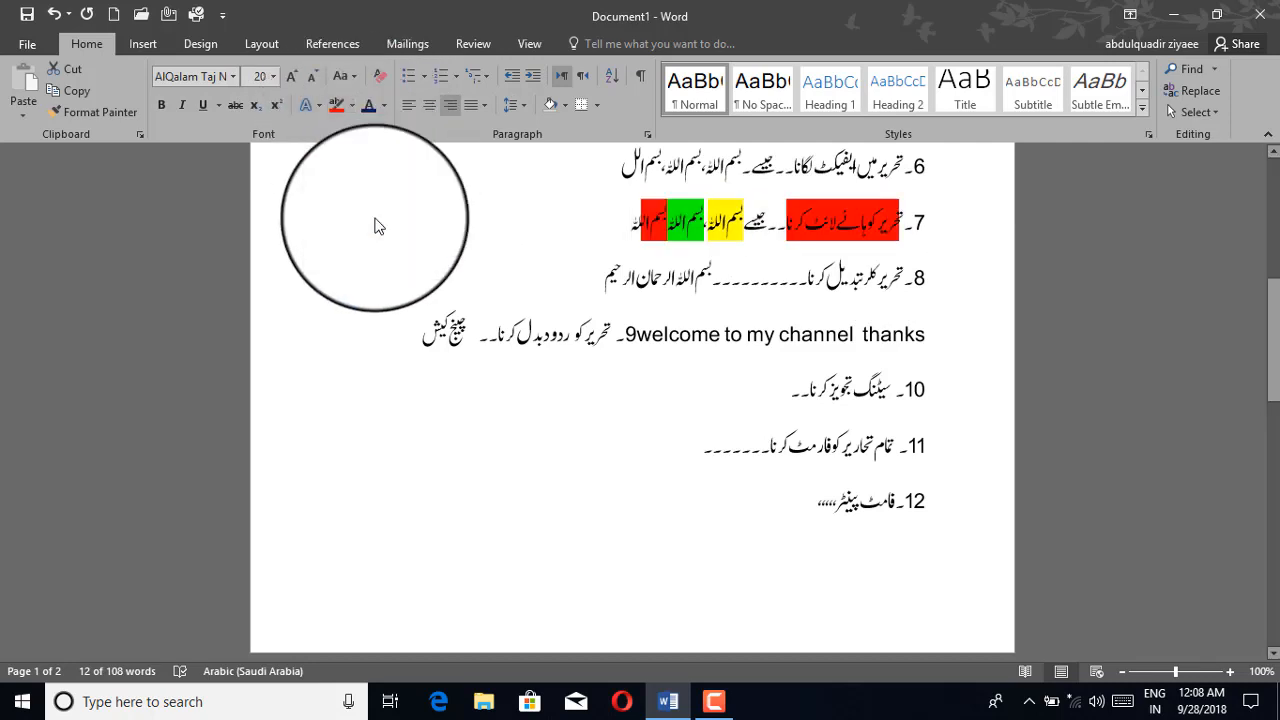
Look through the numbered items of the document, down to items 11 and 12
scroll(656, 236, up, 1)
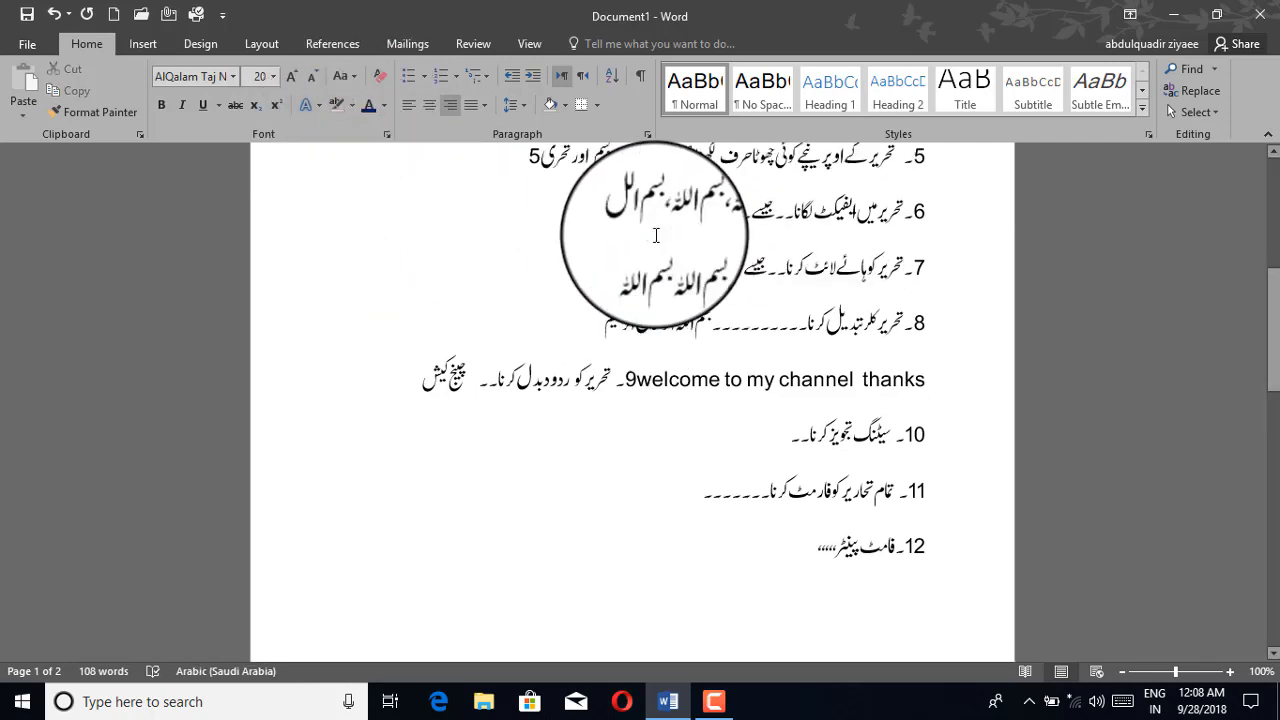
scroll(676, 272, up, 3)
scroll(676, 272, up, 3)
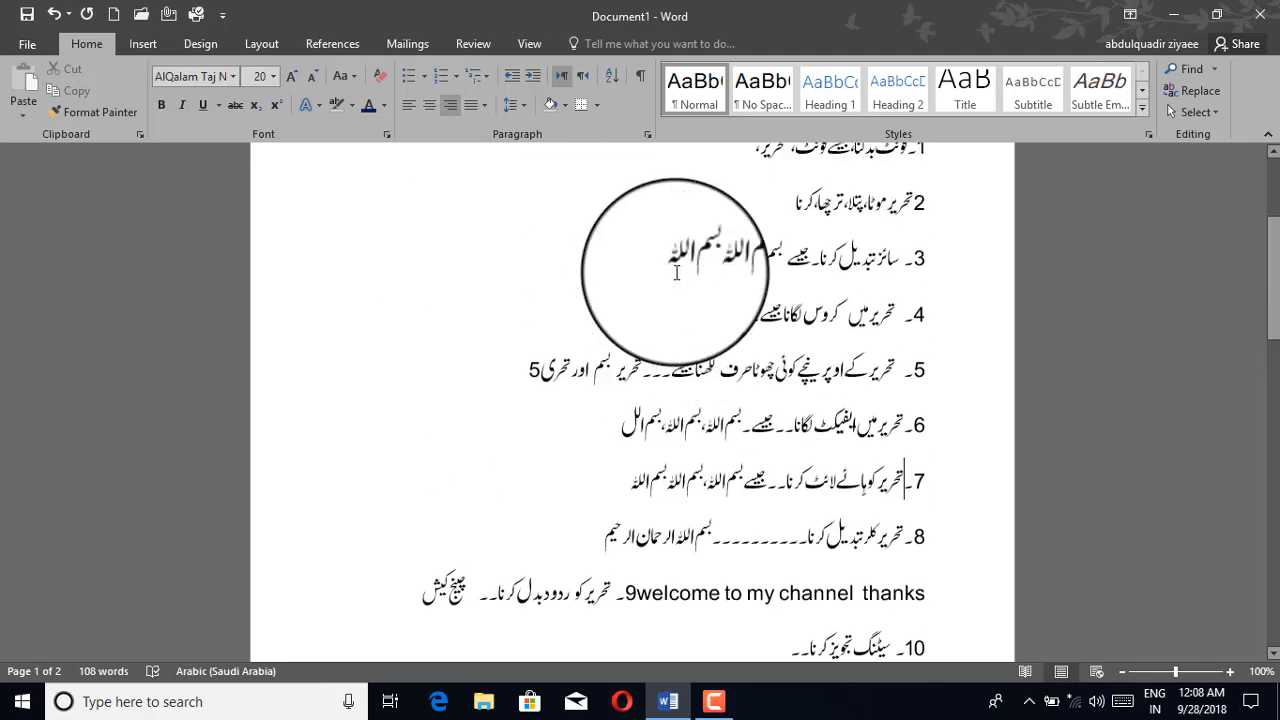
scroll(676, 272, down, 3)
scroll(676, 272, down, 5)
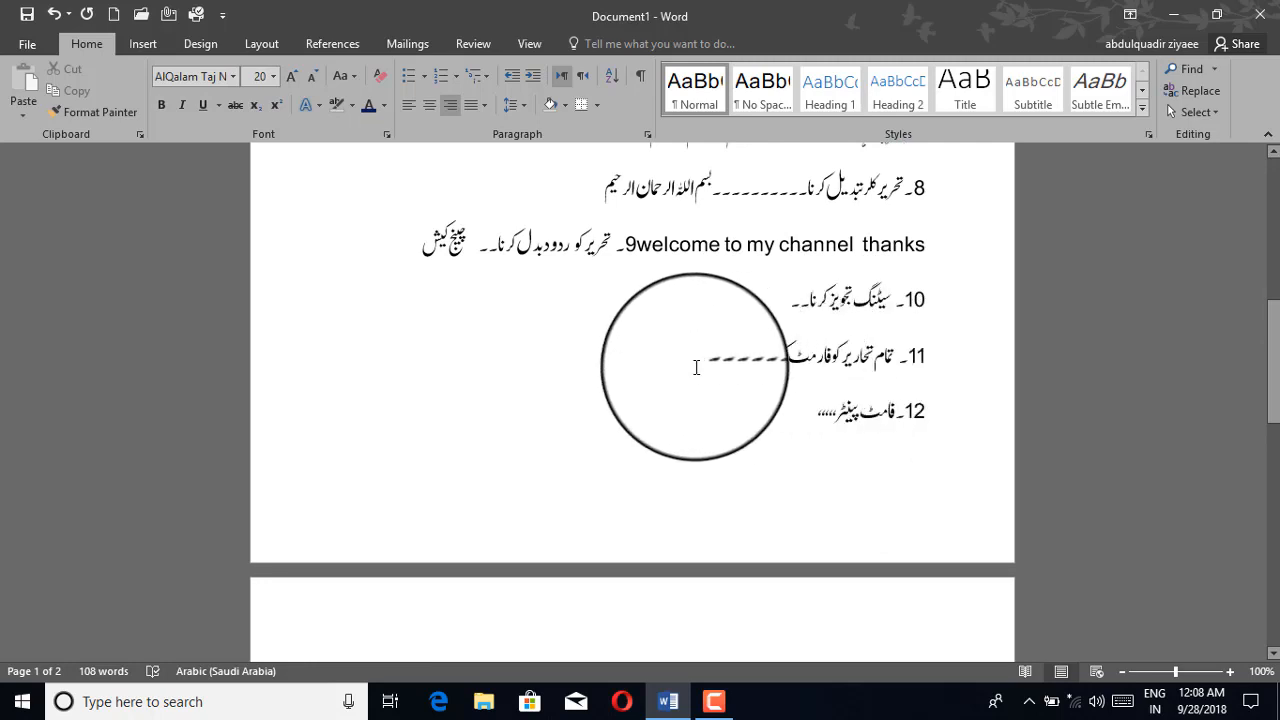
scroll(706, 294, up, 3)
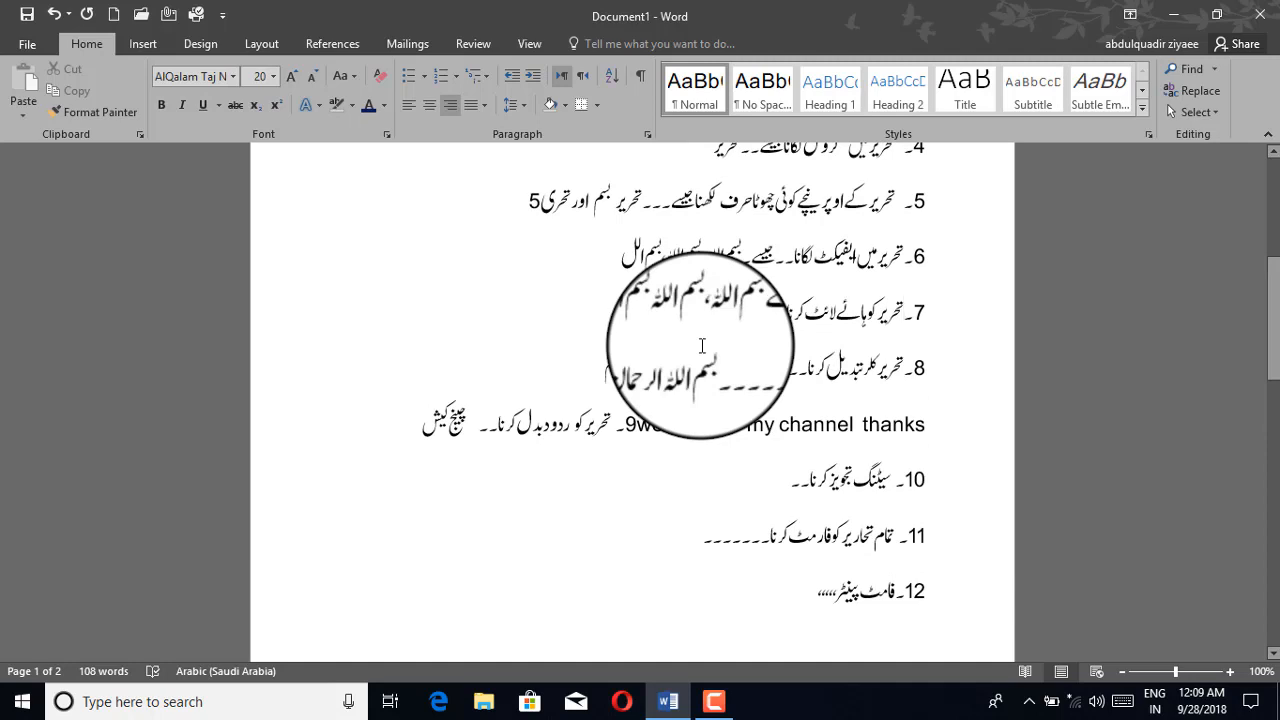
key(ctrl+a)
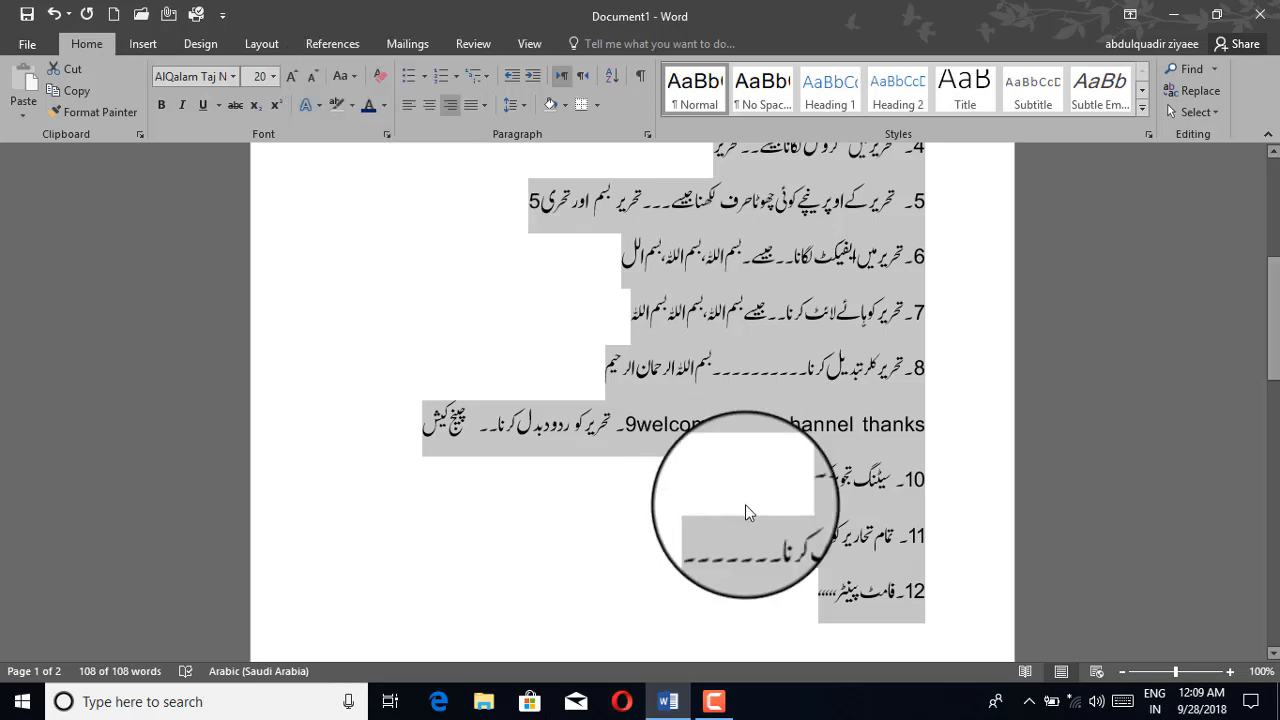
click(829, 575)
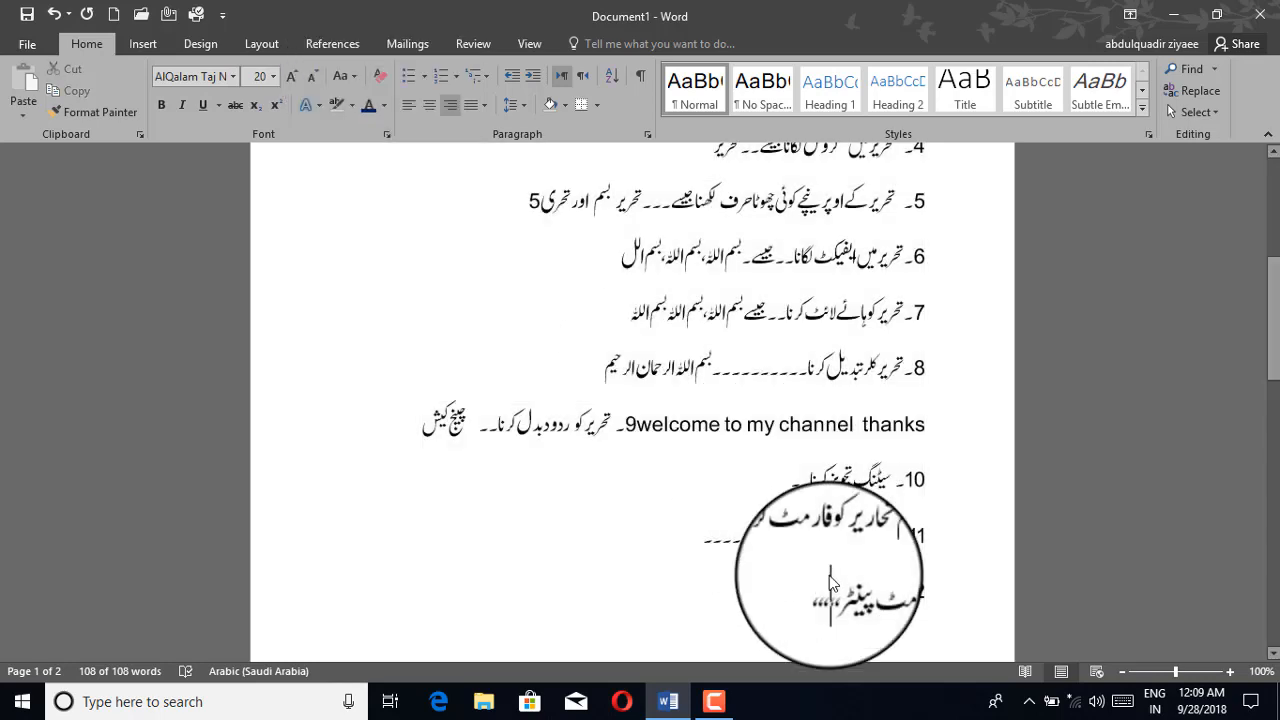
scroll(829, 575, down, 2)
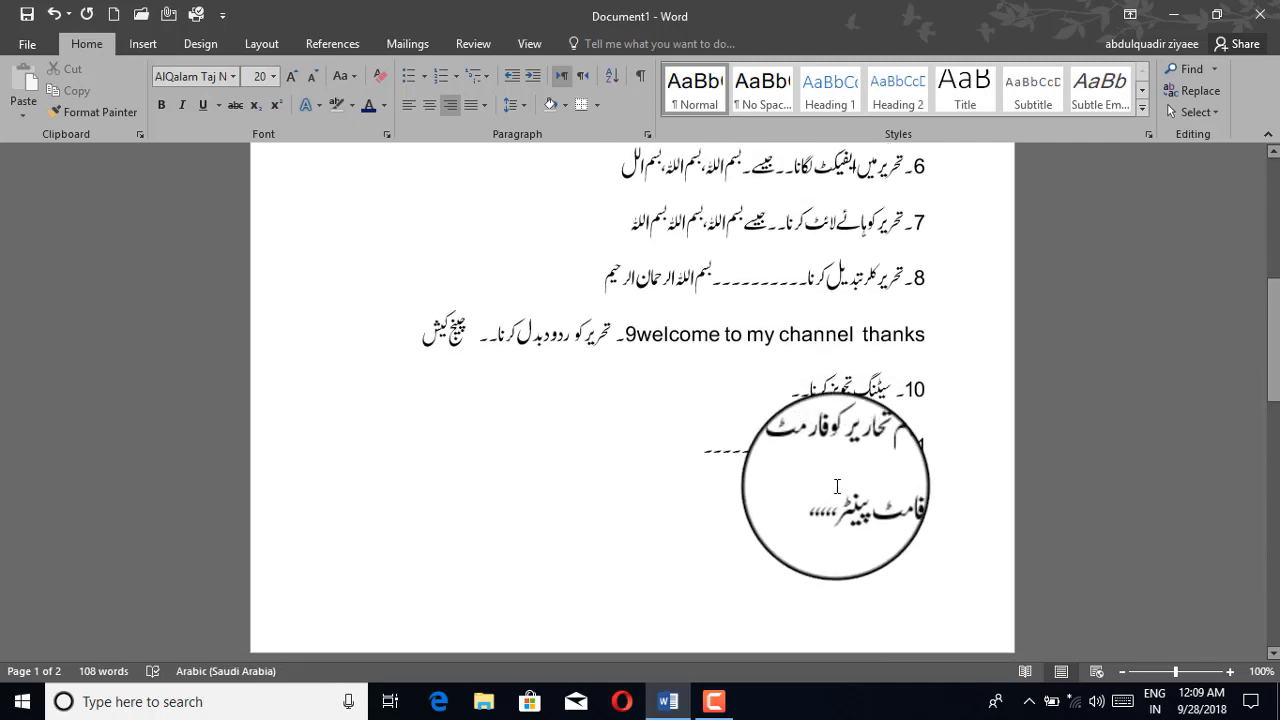
Apply the orange-outlined text effect with a hard shadow to the text of item 11
drag(707, 447, 894, 455)
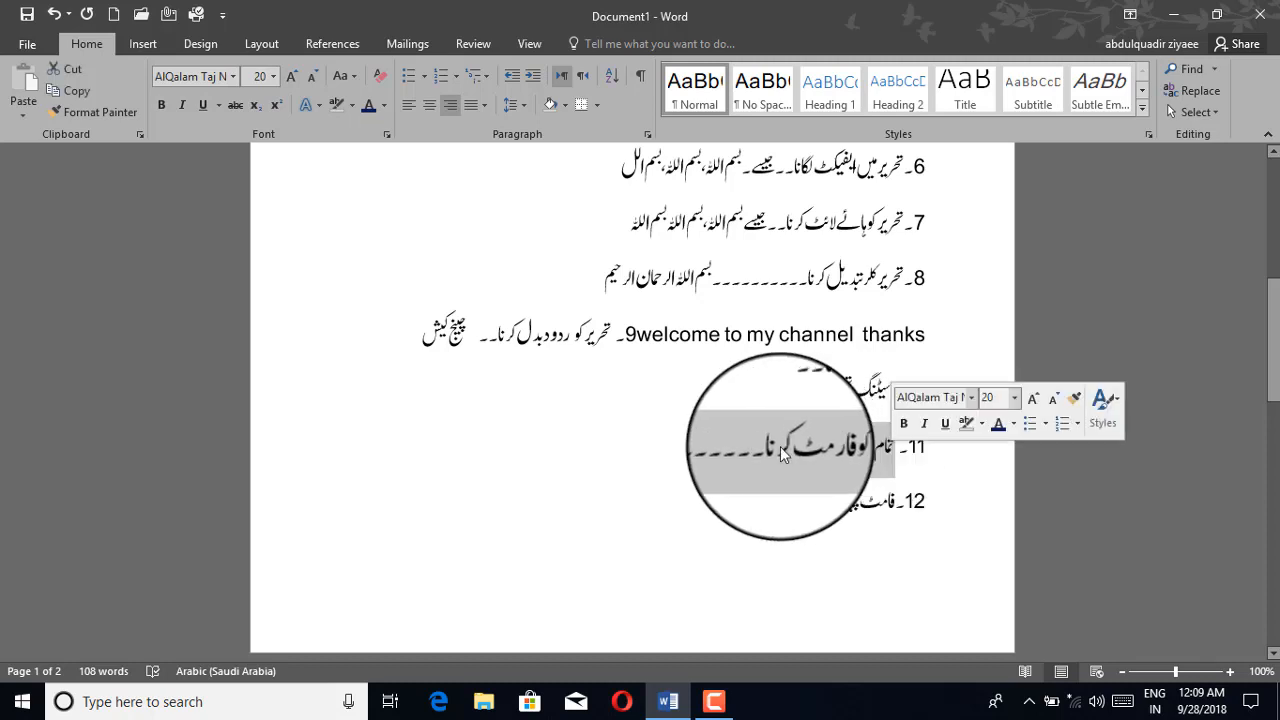
click(316, 108)
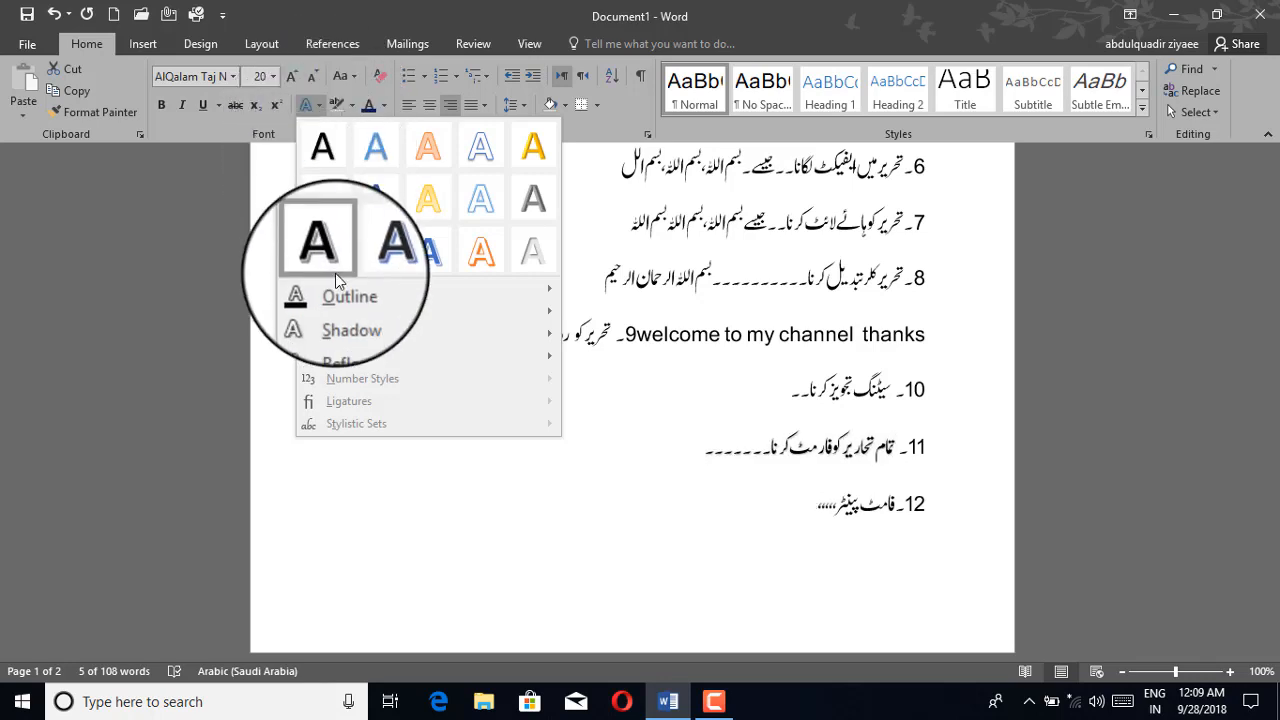
click(480, 257)
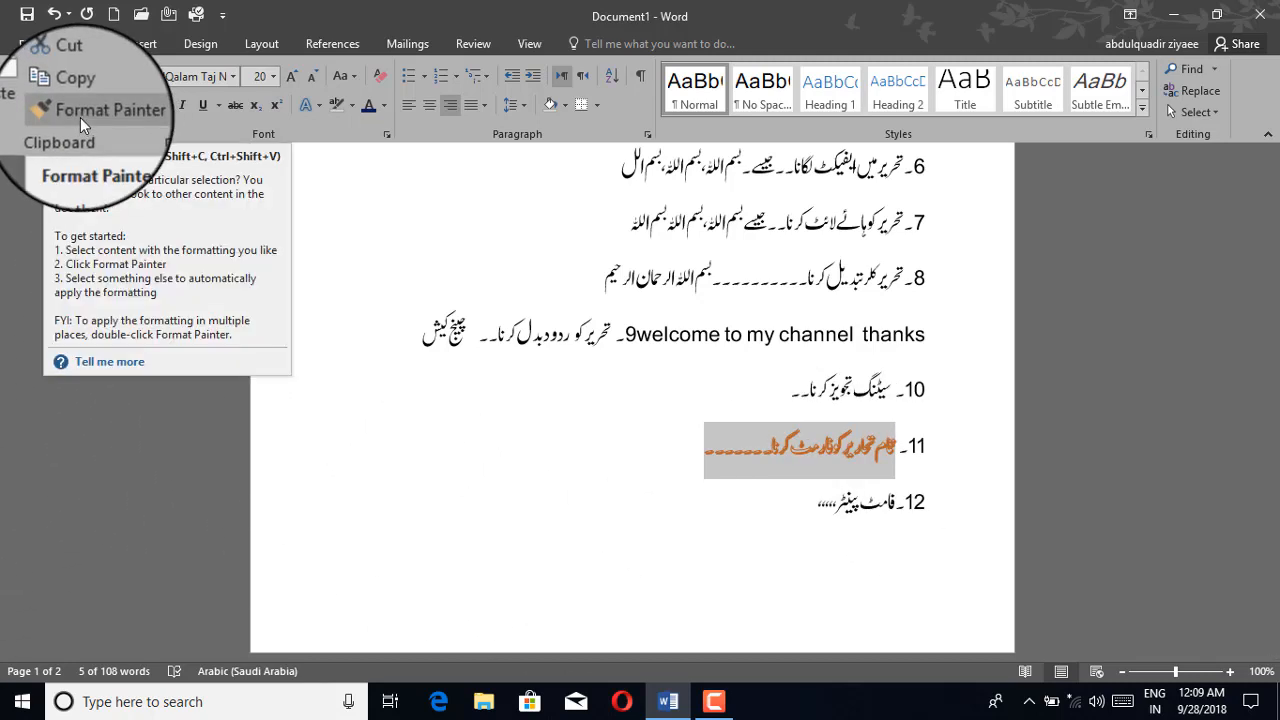
Copy item 11's orange formatting onto the text of item 12 with Format Painter
click(80, 116)
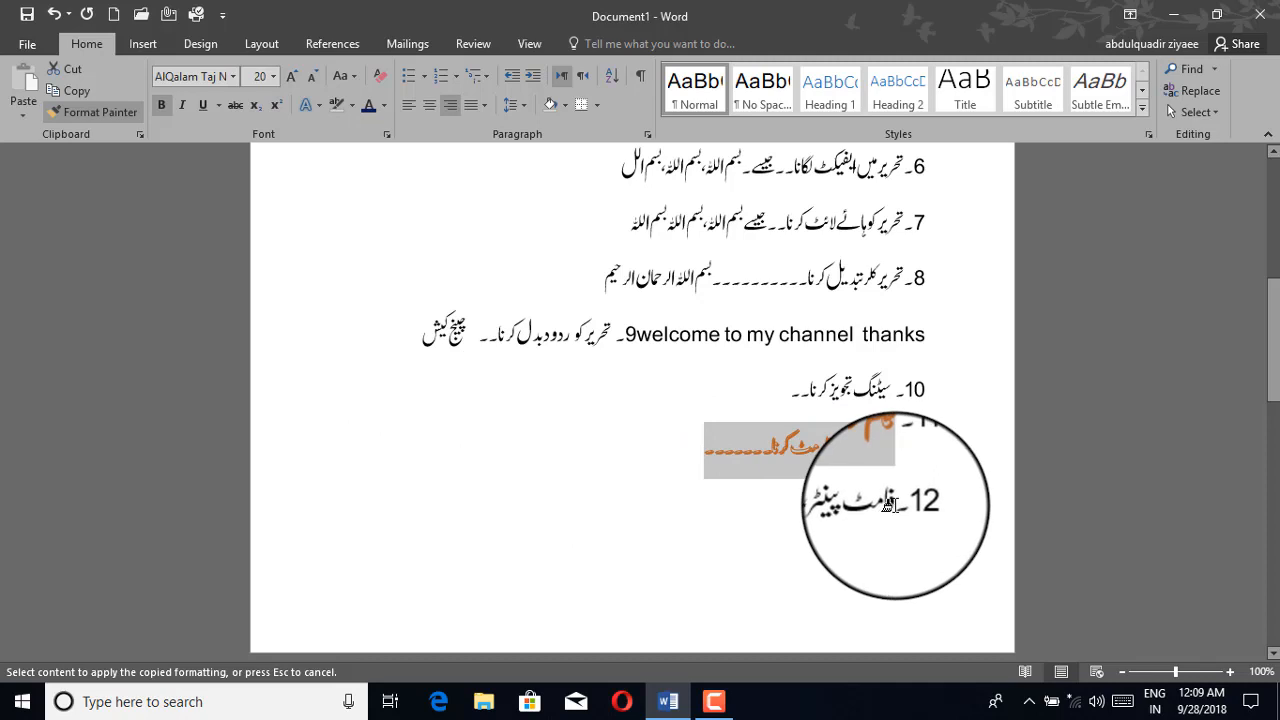
drag(890, 505, 800, 510)
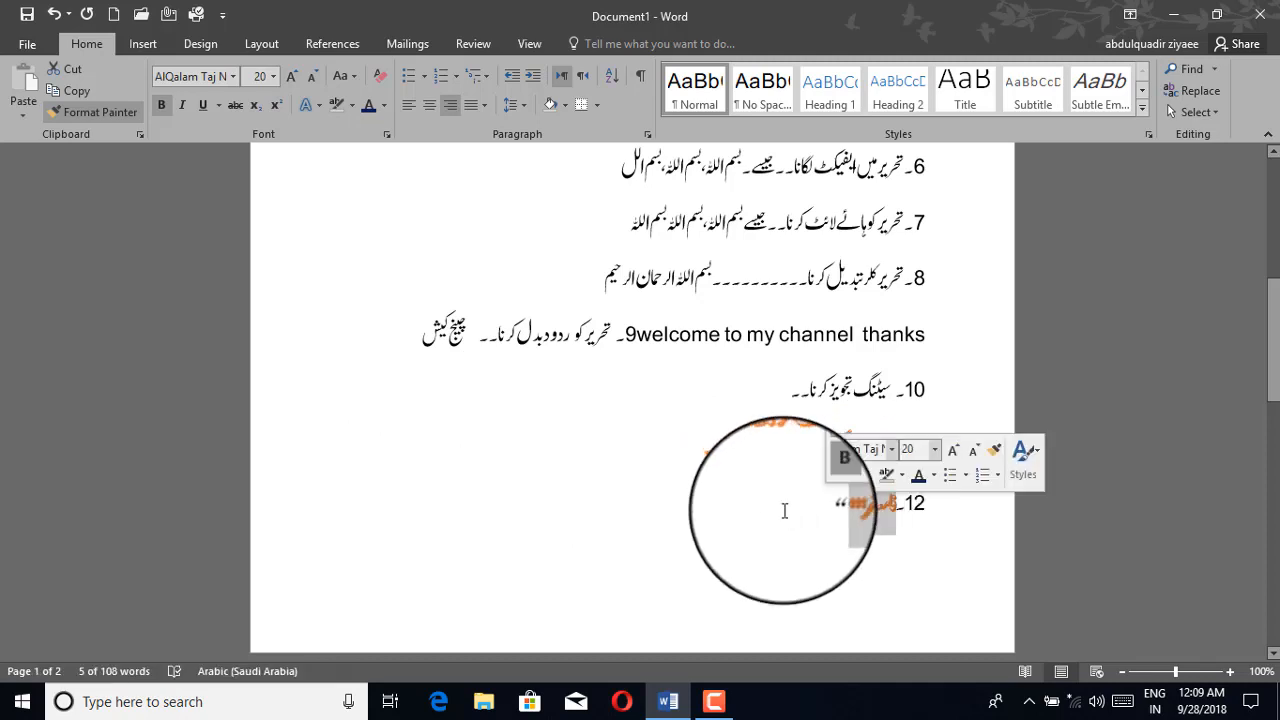
click(858, 519)
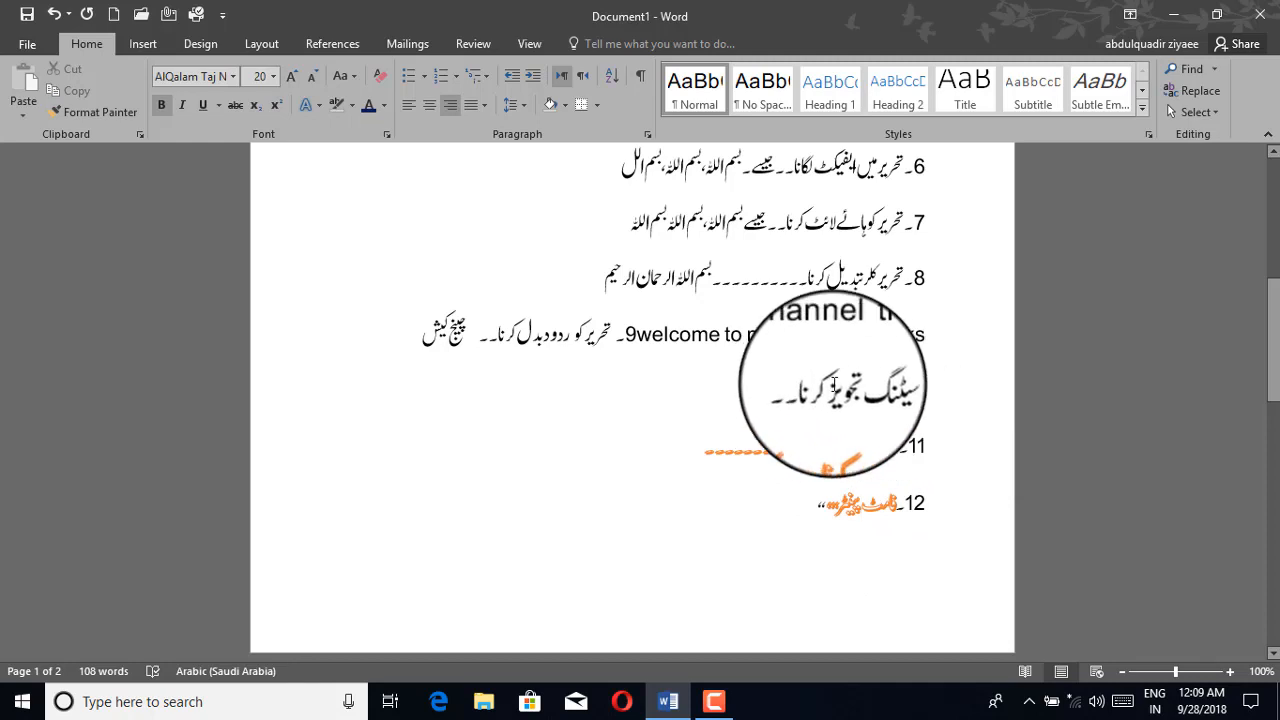
Copy the orange formatting from item 11's text onto the text of item 10 with Format Painter
drag(829, 392, 885, 392)
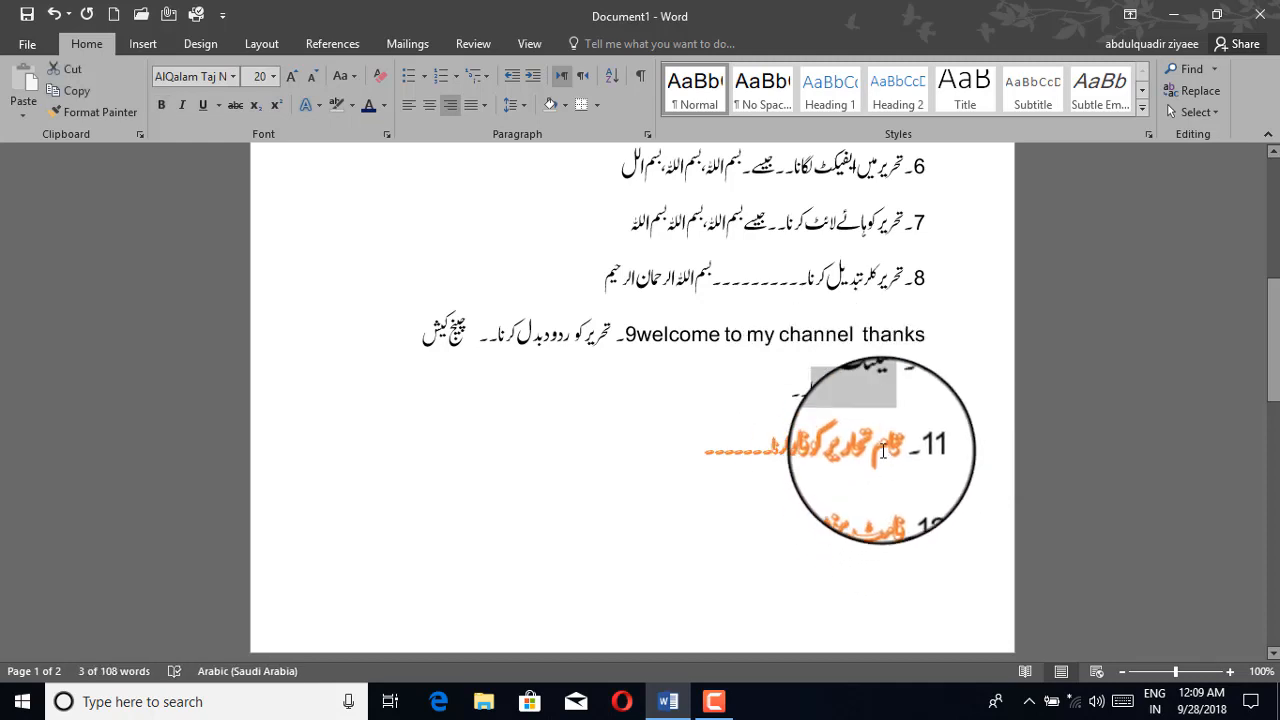
click(892, 447)
drag(893, 447, 778, 448)
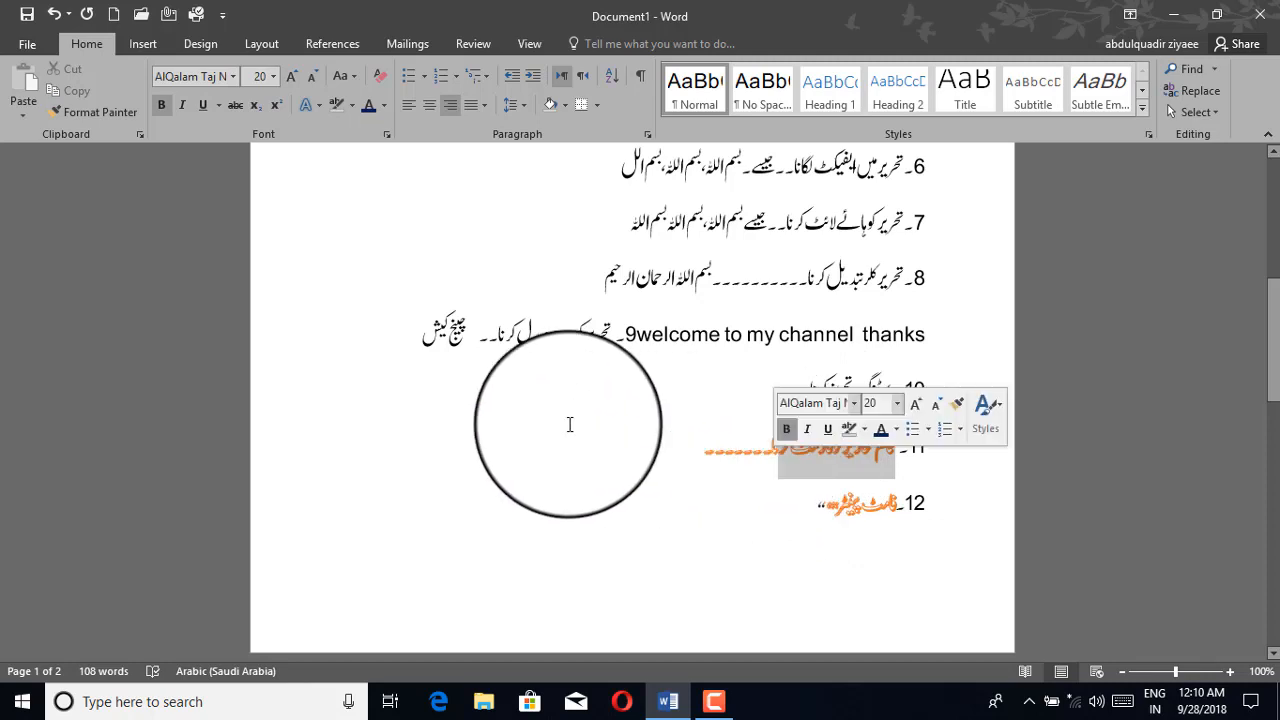
click(95, 112)
drag(866, 412, 776, 400)
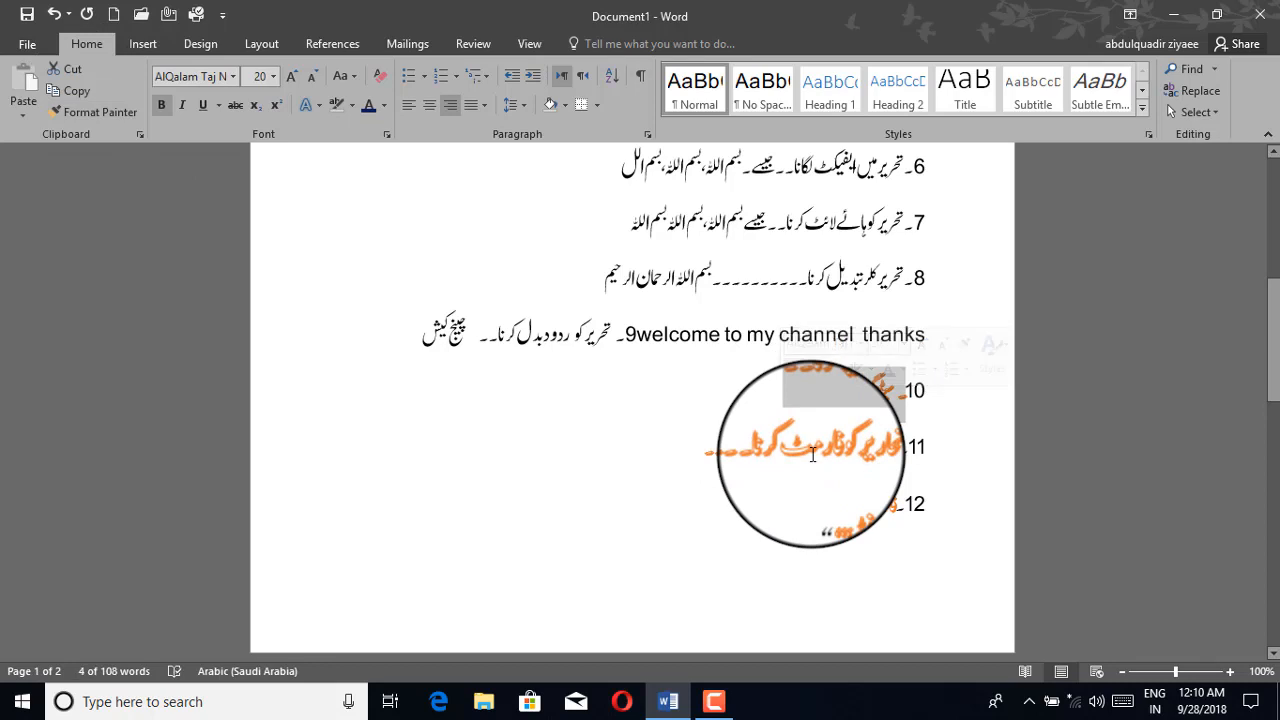
click(813, 455)
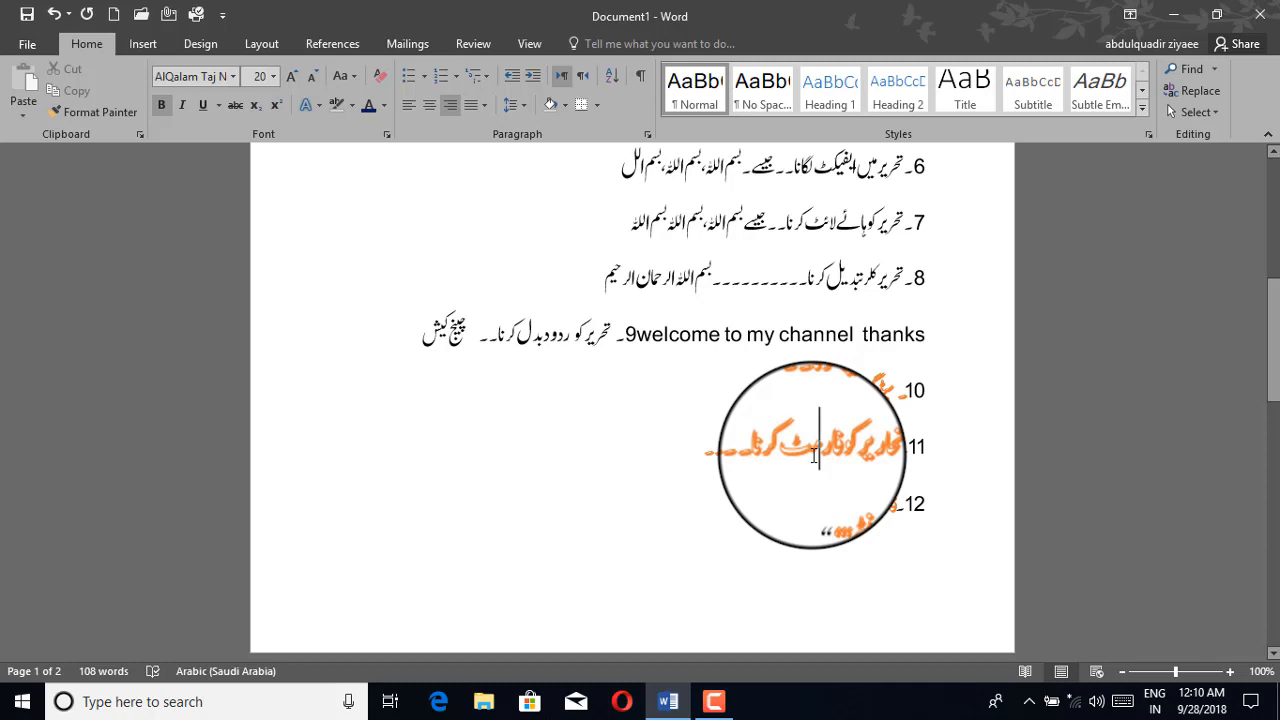
Copy item 10's orange formatting onto the whole line of item 9 with Format Painter
scroll(814, 452, up, 1)
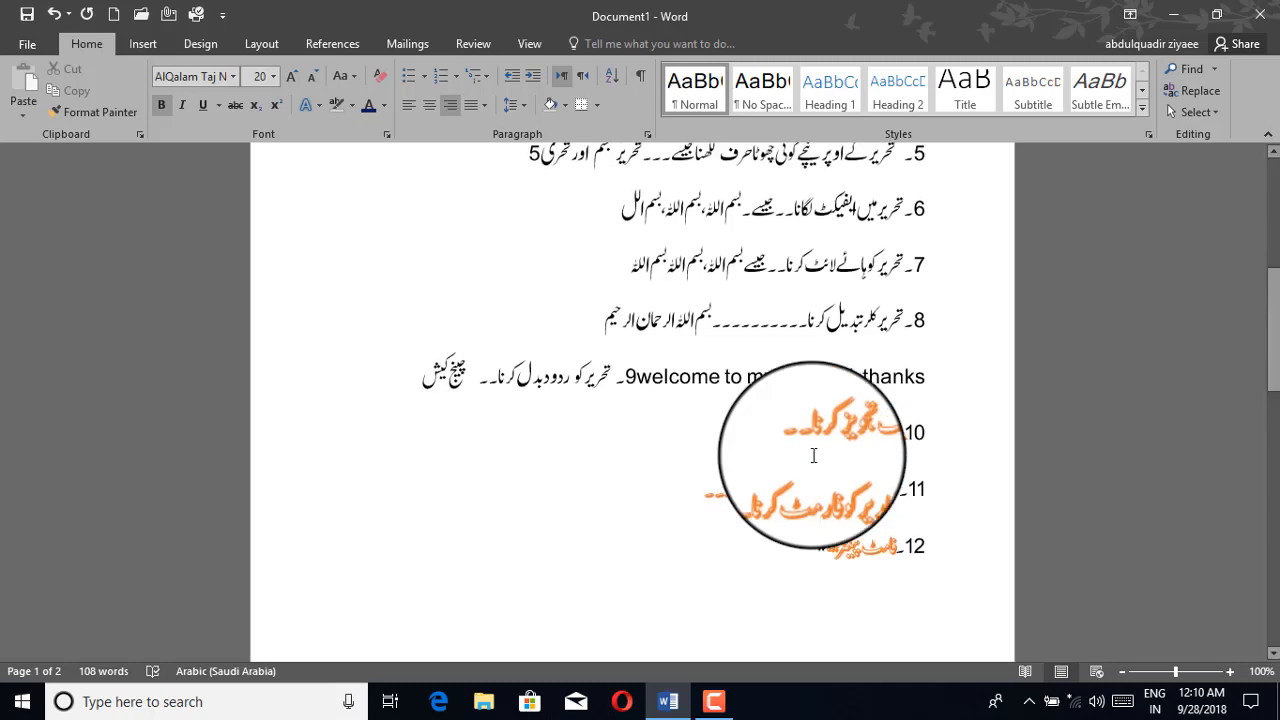
triple_click(784, 433)
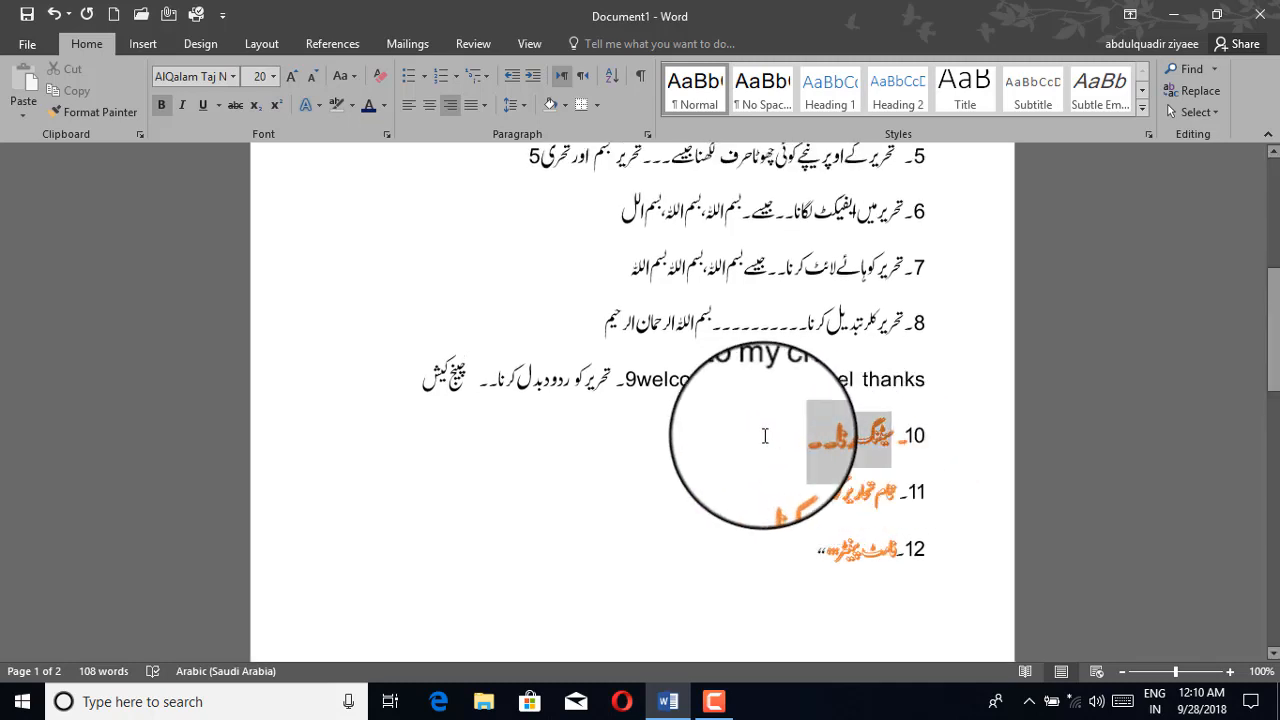
click(99, 114)
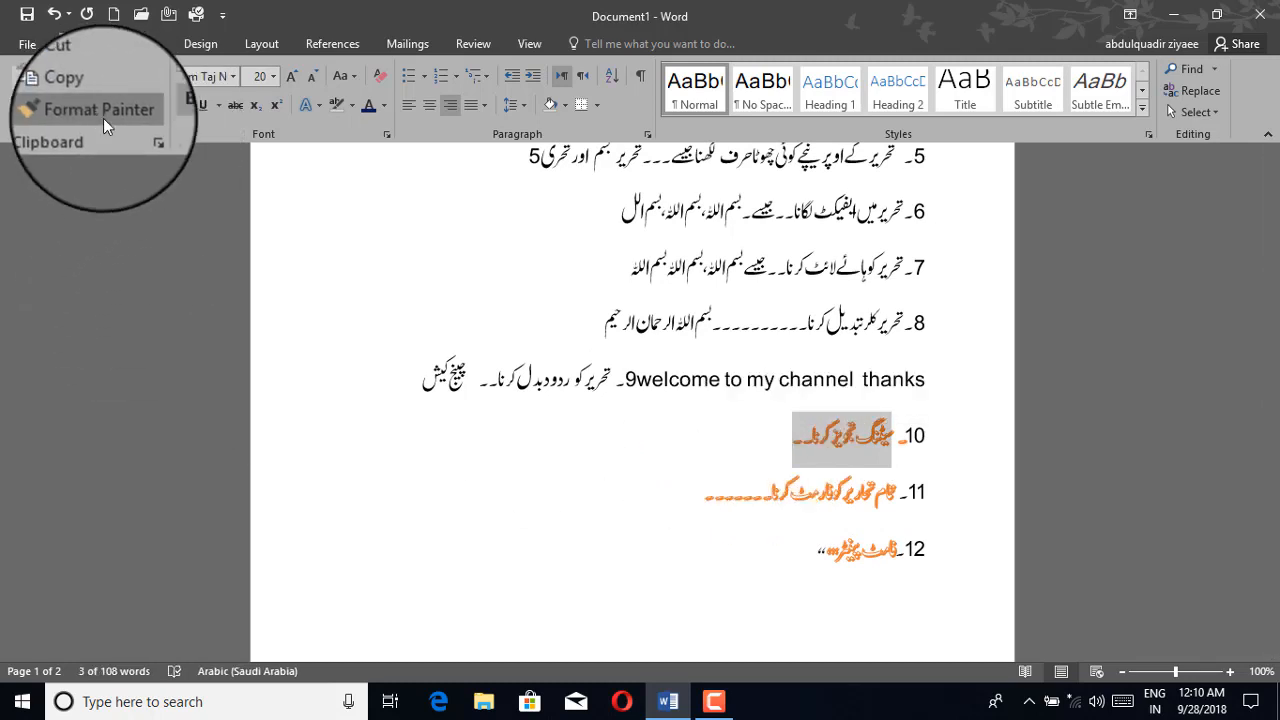
drag(705, 378, 886, 380)
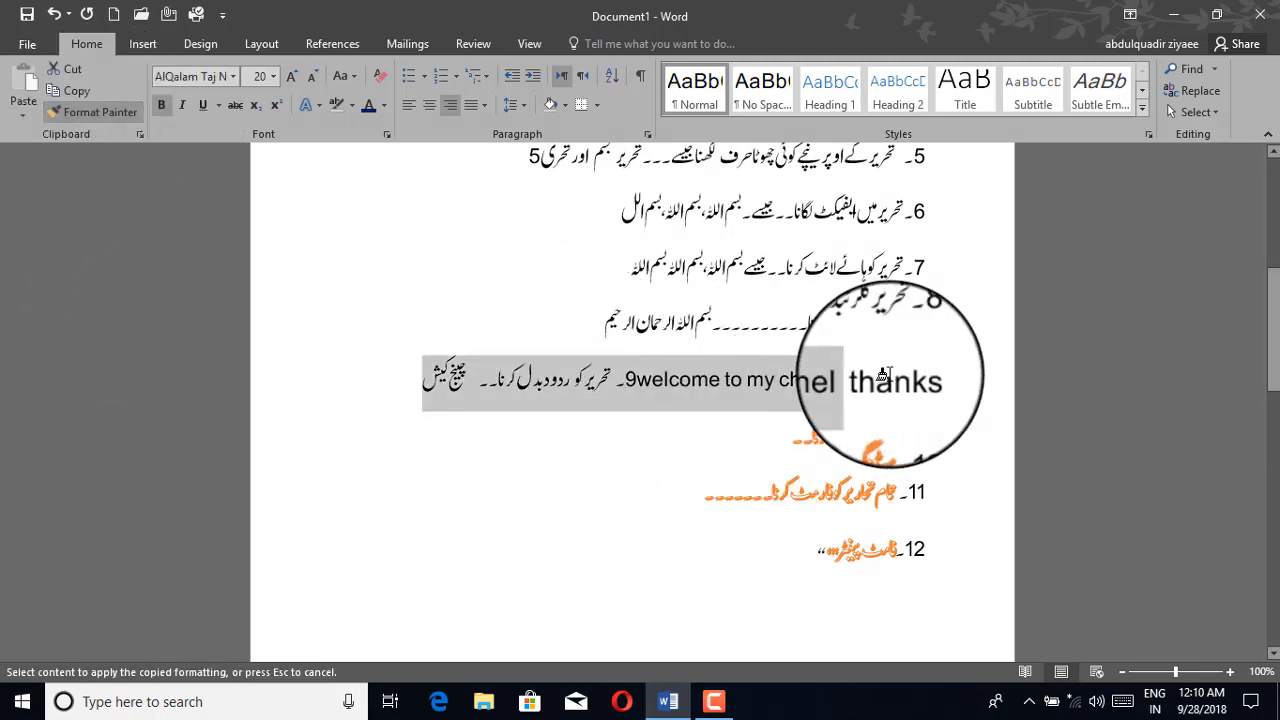
click(633, 381)
Review the whole lesson from the heading to item 12, comparing the plain items with the reformatted ones
scroll(631, 380, up, 4)
scroll(633, 381, down, 5)
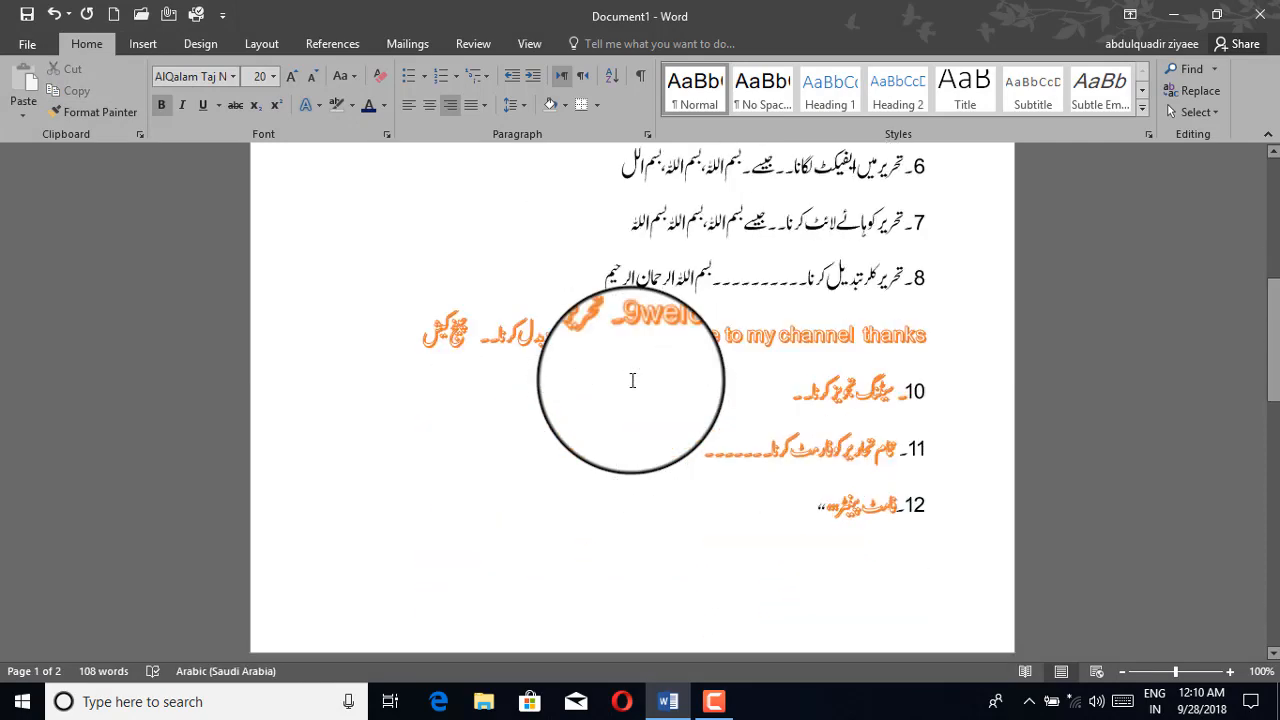
scroll(632, 380, up, 6)
scroll(633, 381, down, 7)
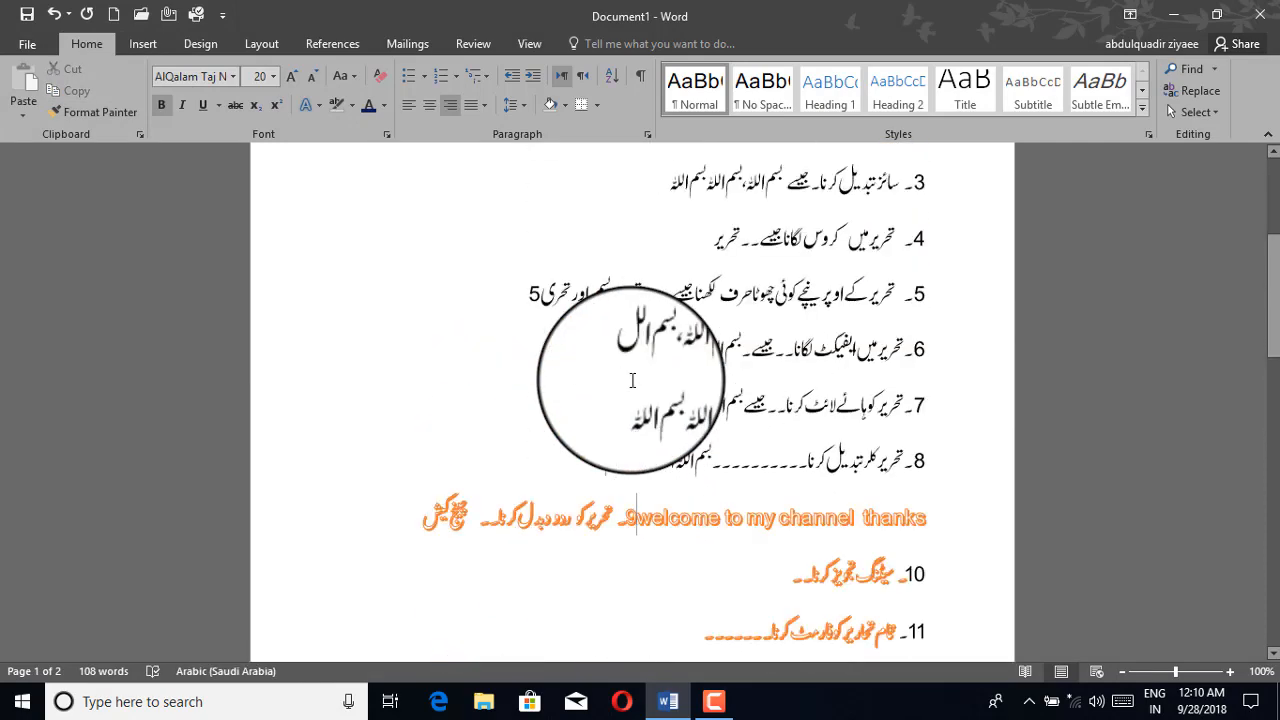
scroll(633, 381, up, 5)
scroll(632, 380, up, 4)
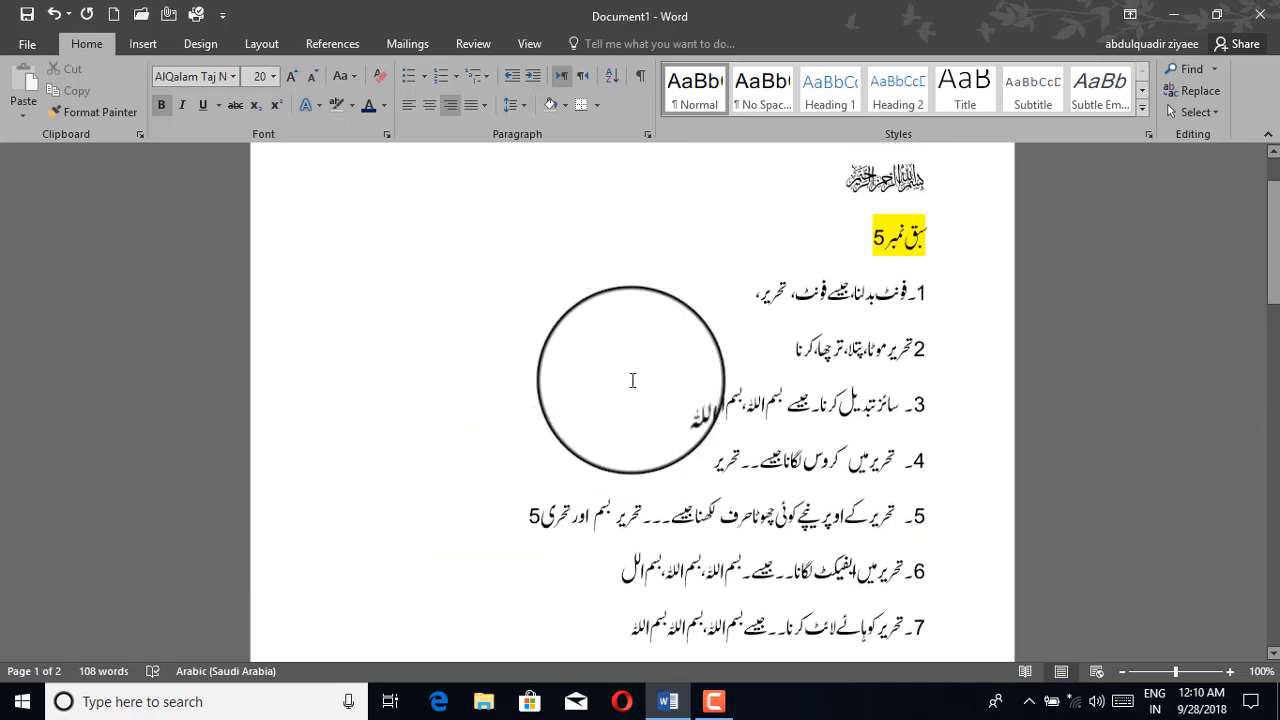
scroll(676, 395, down, 2)
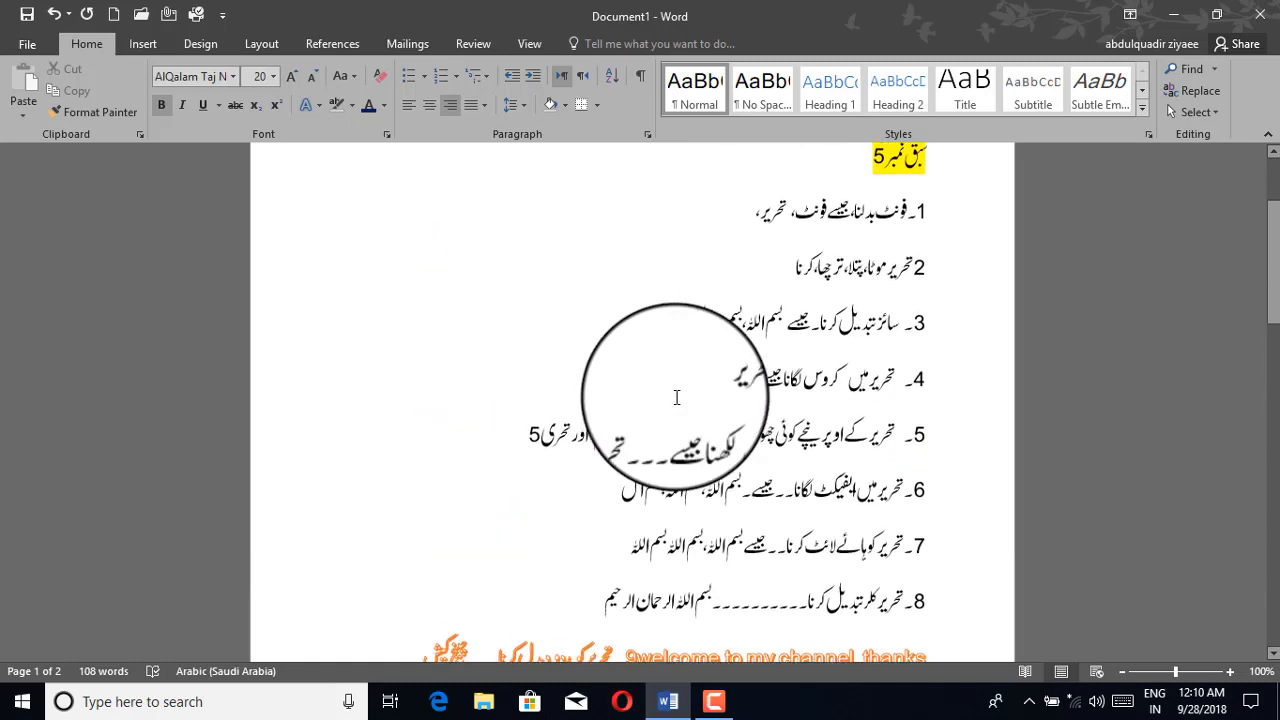
scroll(676, 397, down, 1)
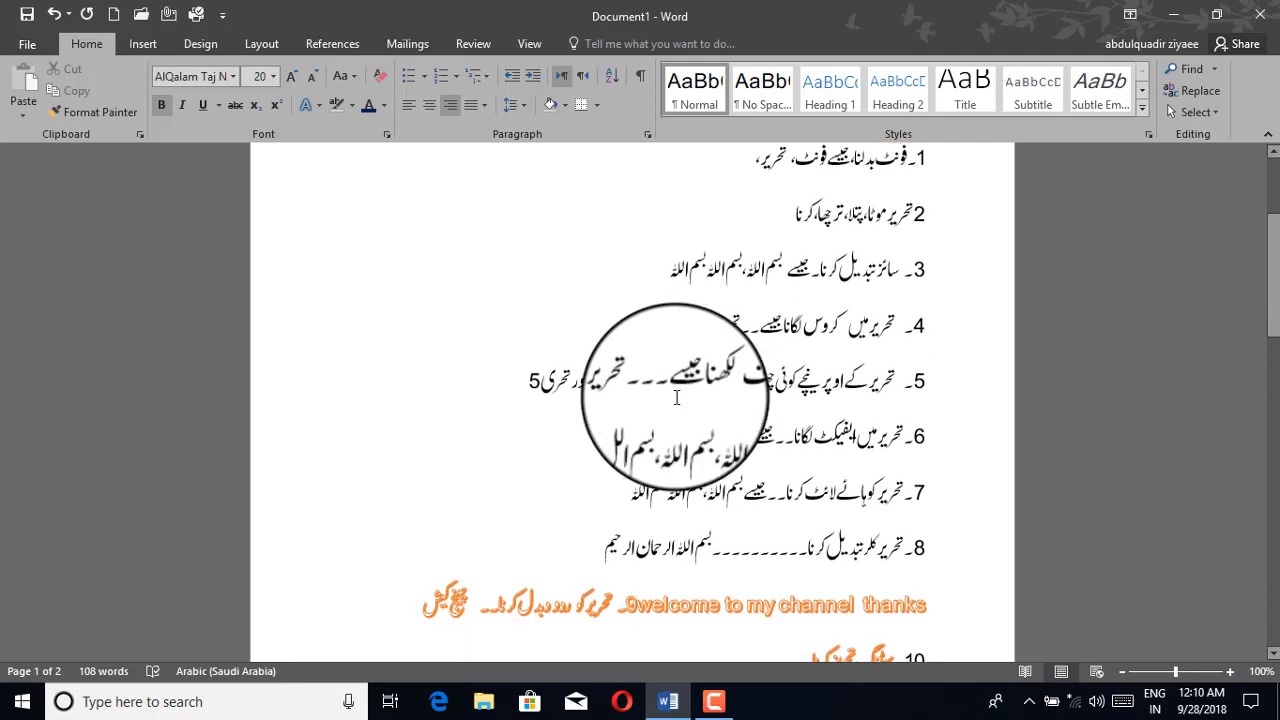
scroll(676, 397, down, 1)
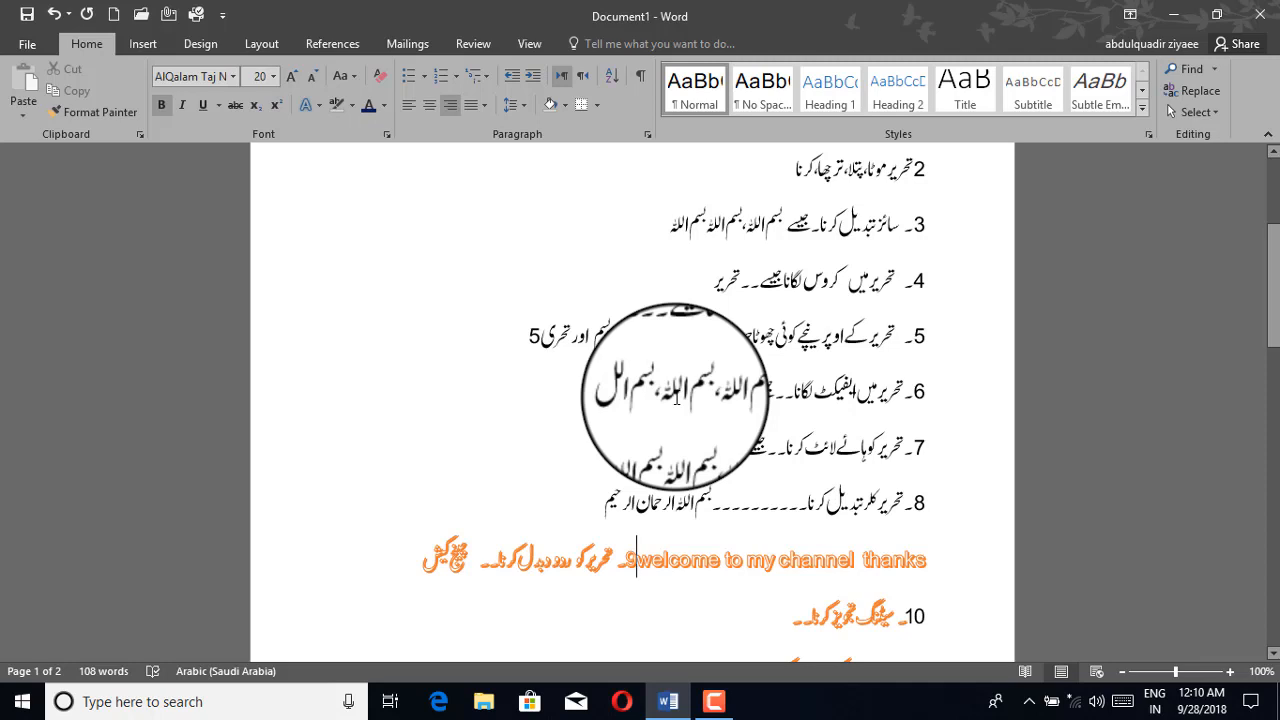
scroll(676, 397, down, 1)
scroll(676, 397, down, 1)
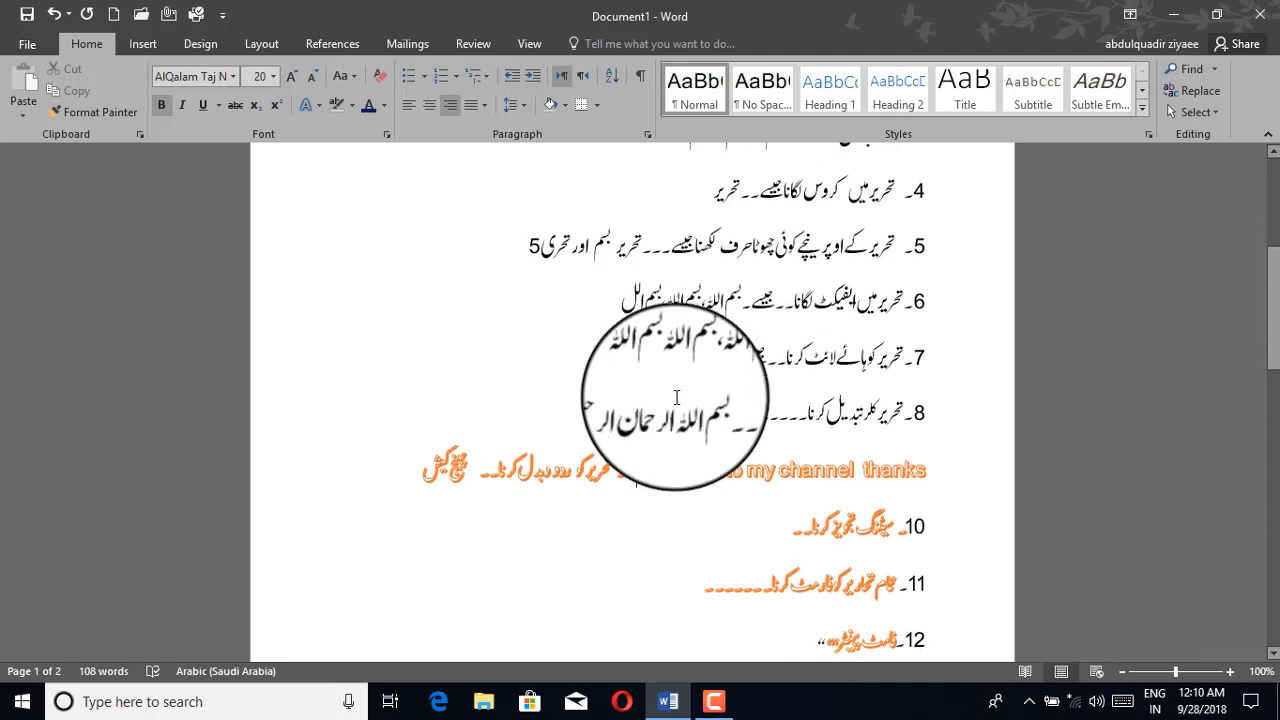
scroll(676, 397, down, 2)
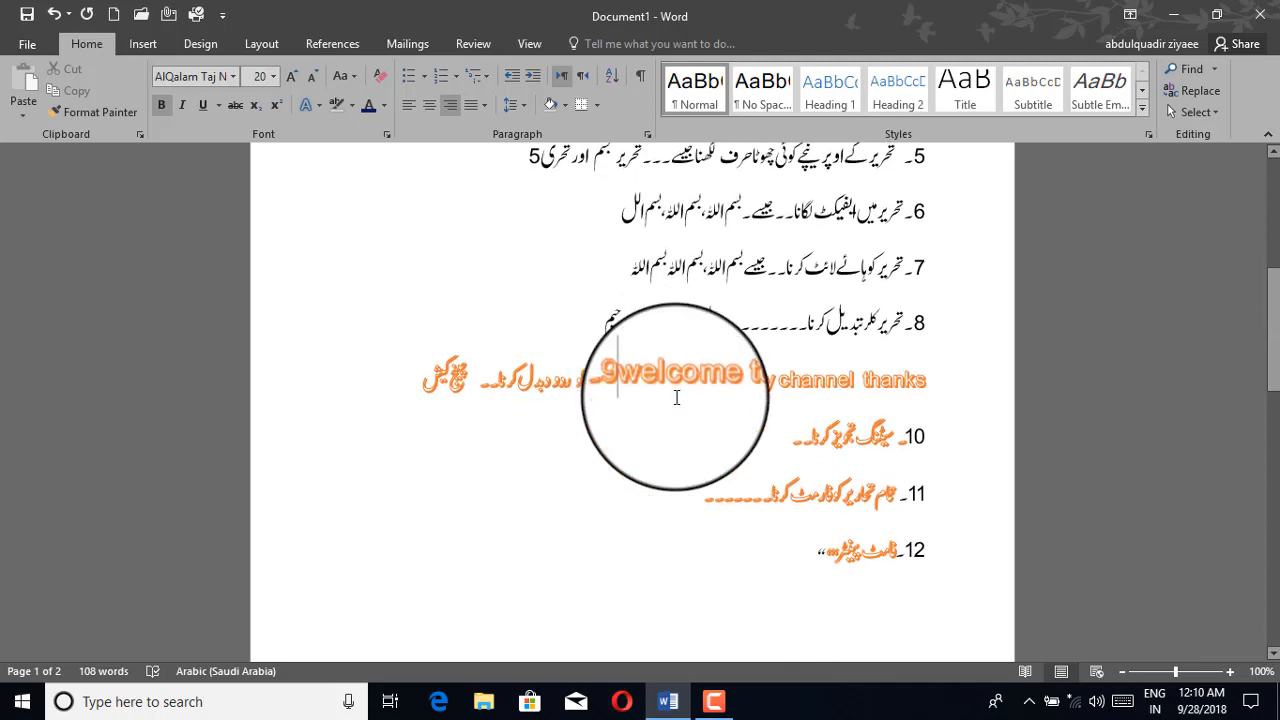
scroll(676, 410, down, 1)
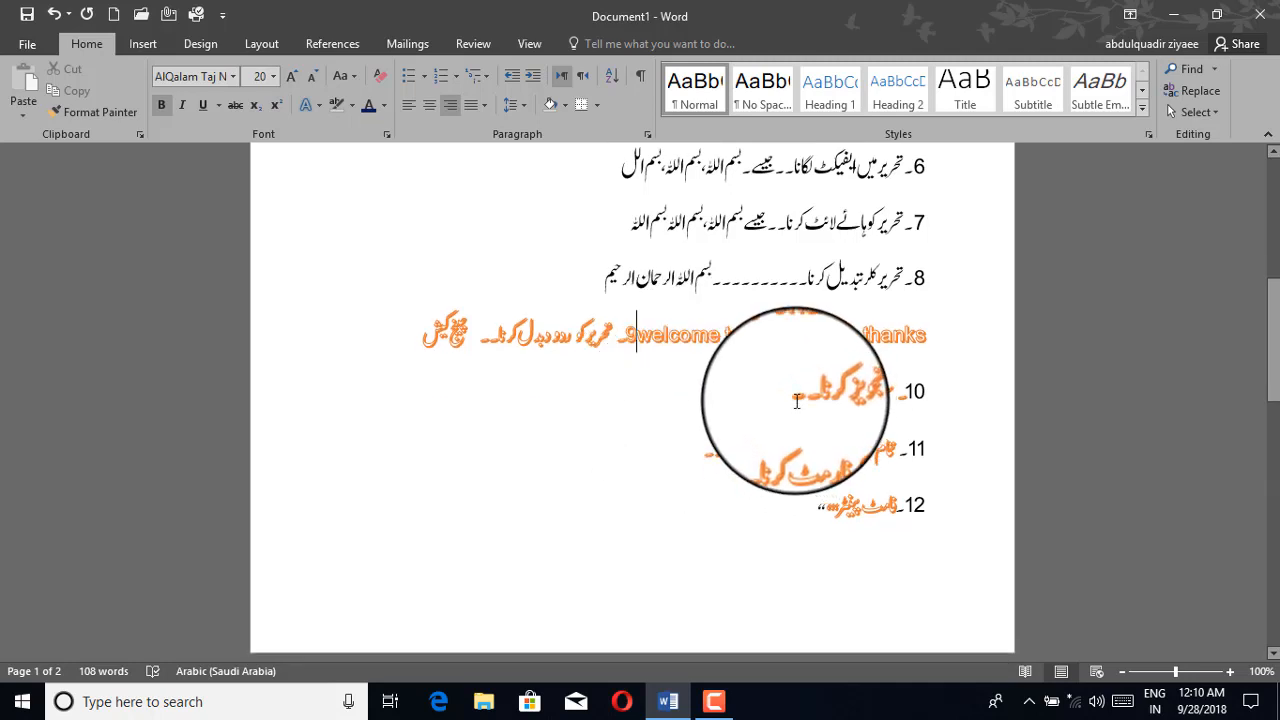
drag(797, 401, 896, 389)
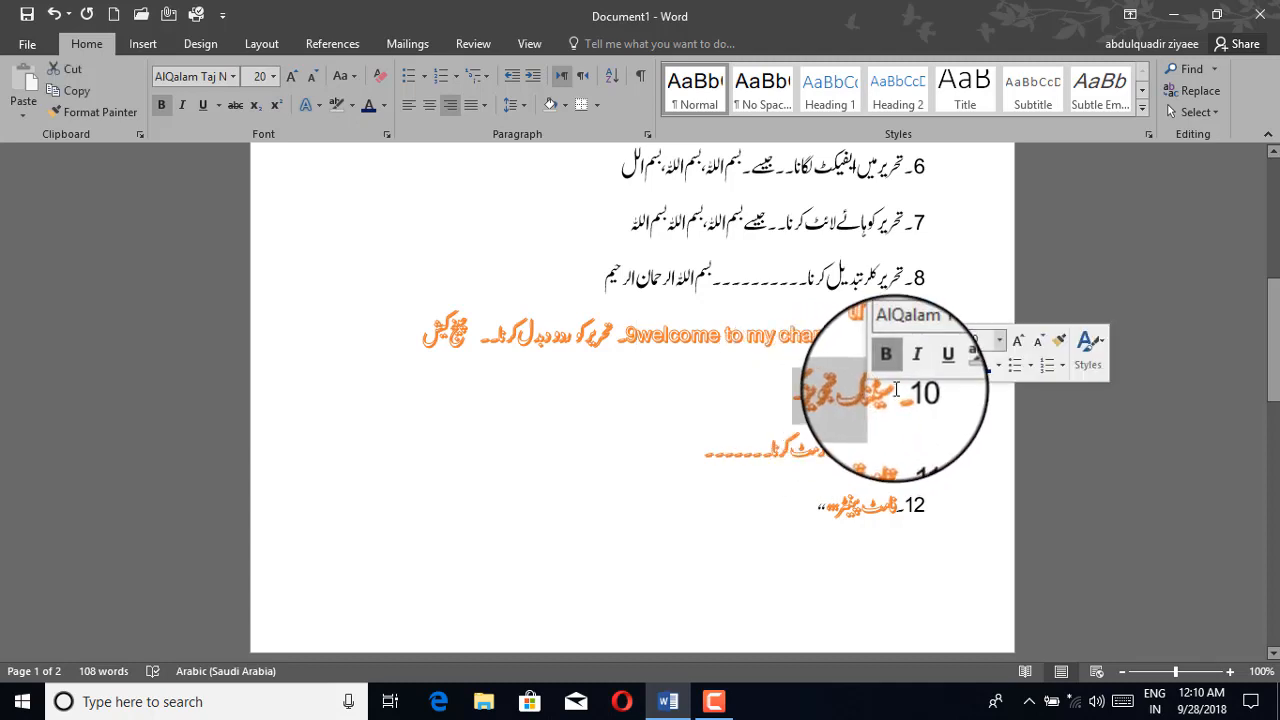
click(896, 389)
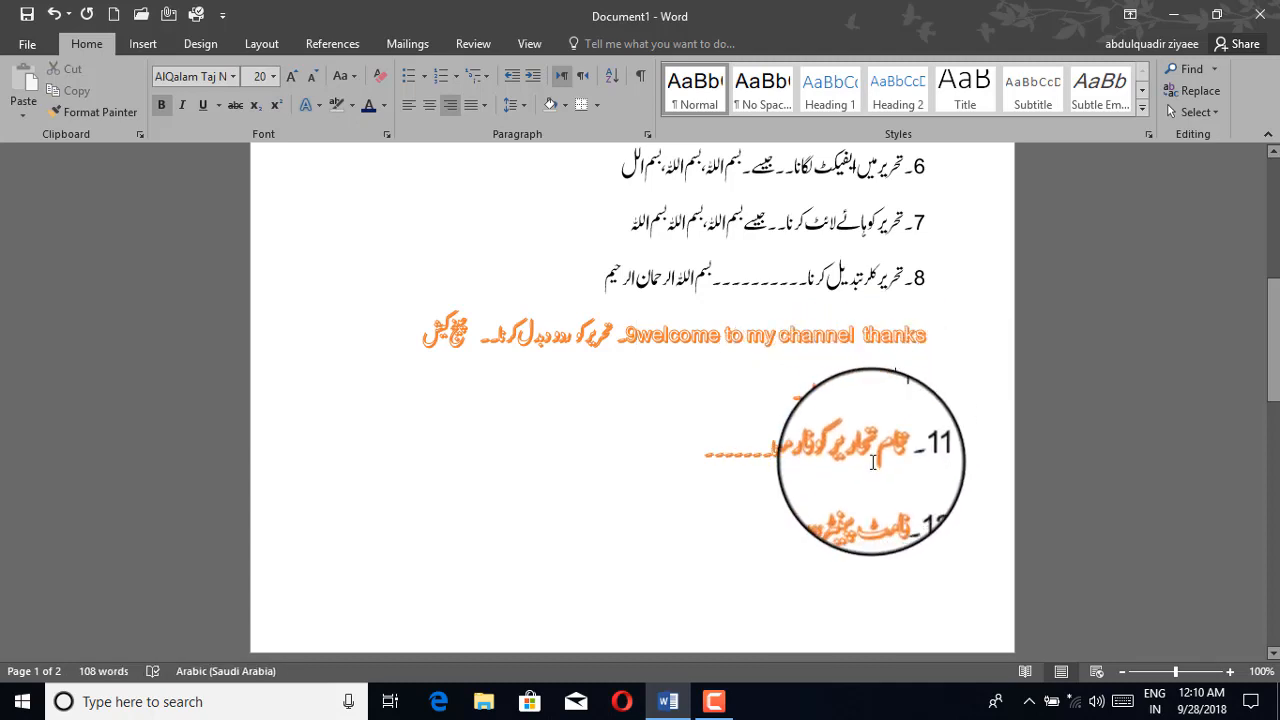
drag(734, 457, 856, 456)
click(819, 513)
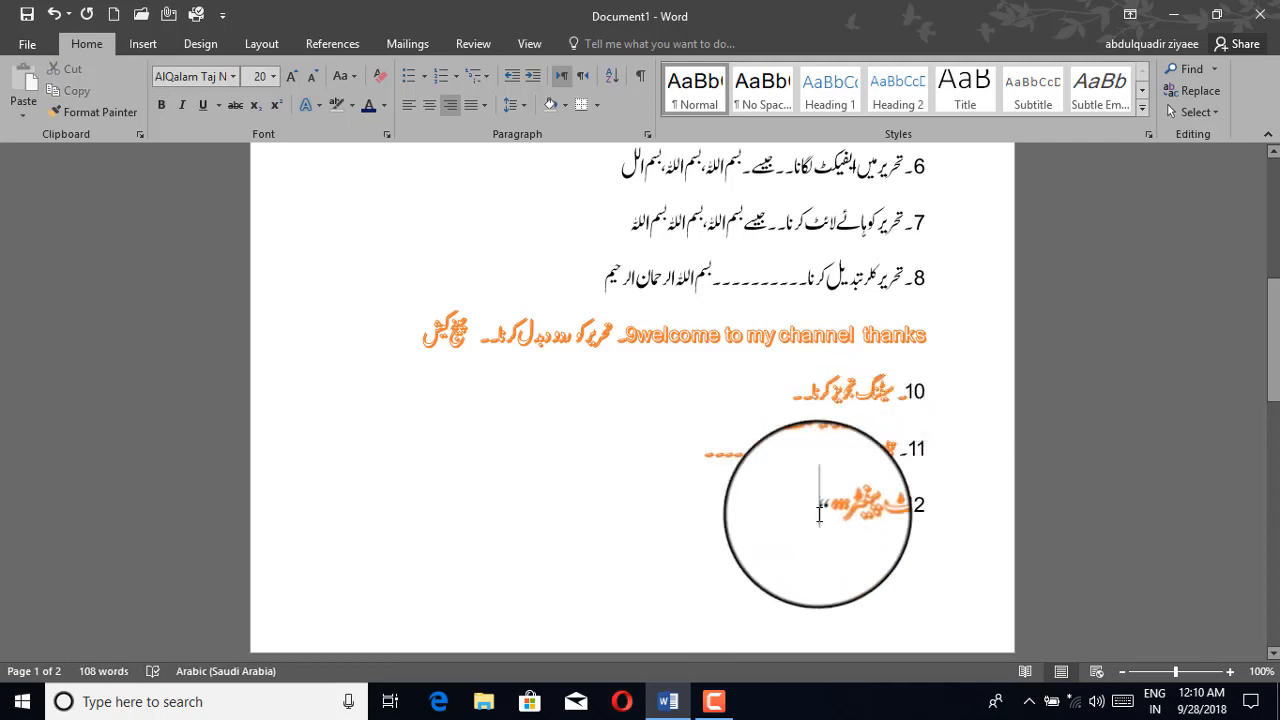
Clear all formatting from the entire document text and align it to the right
key(ctrl+a)
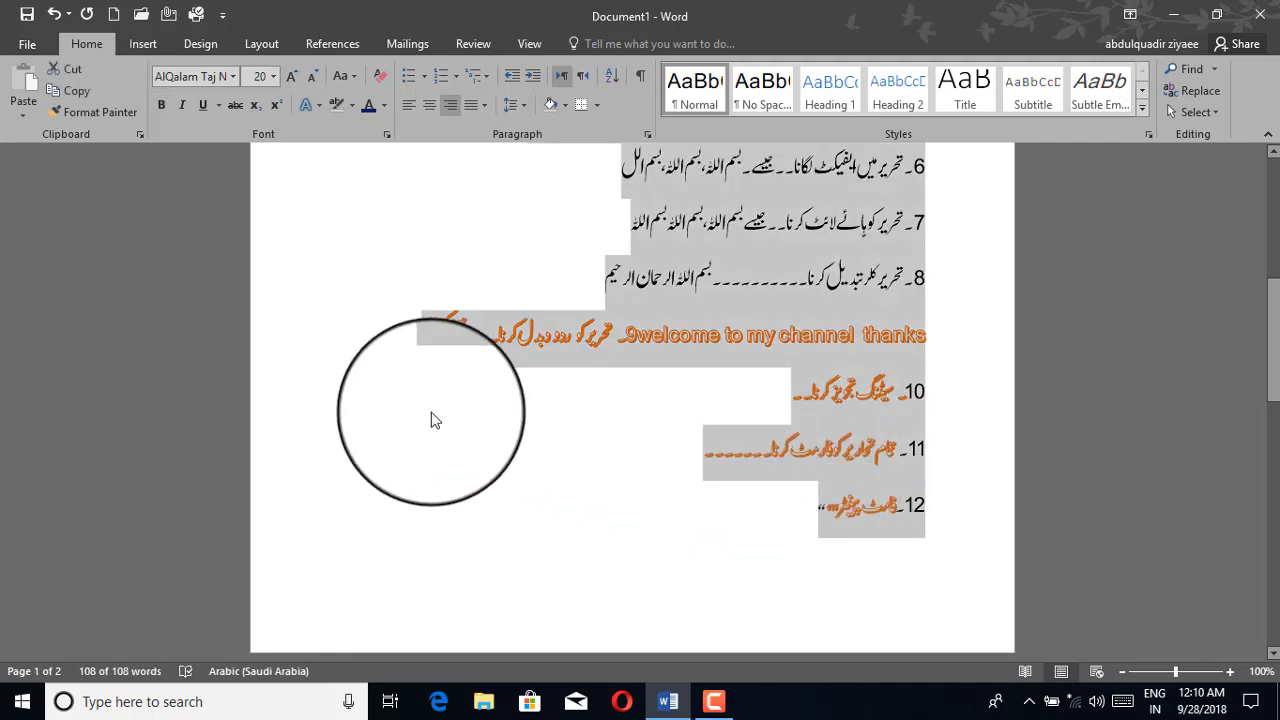
click(383, 76)
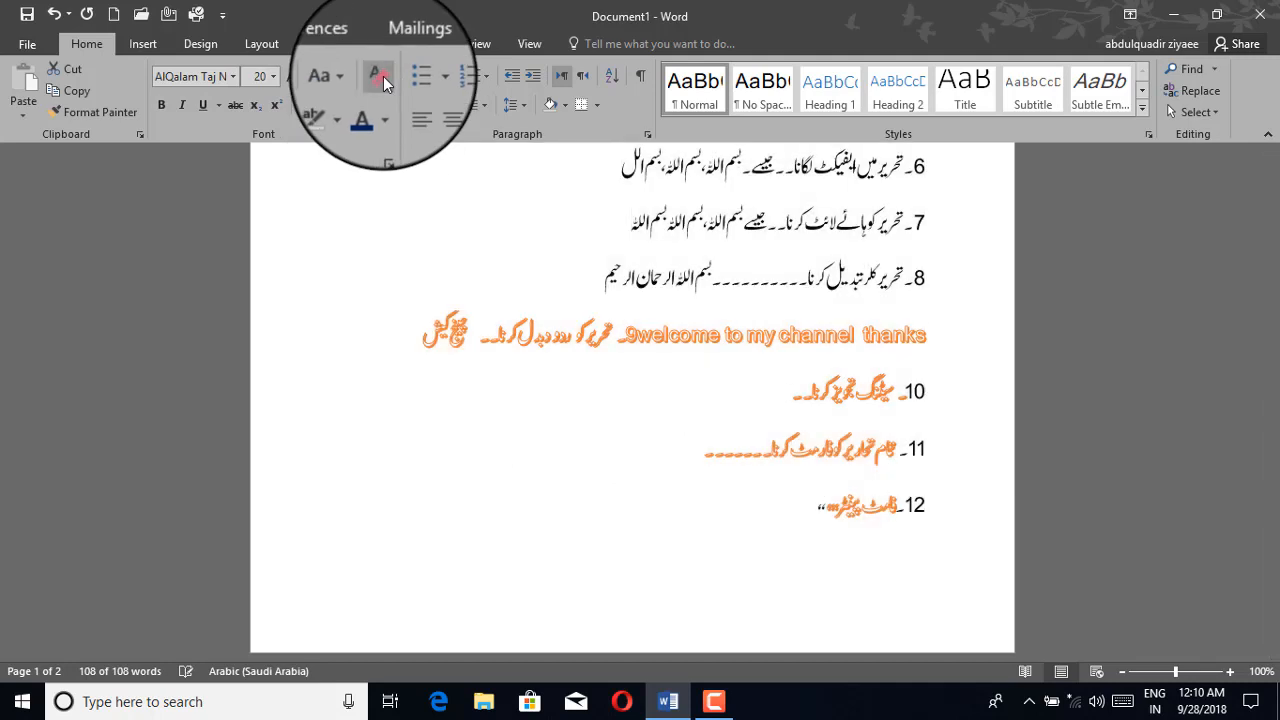
click(455, 106)
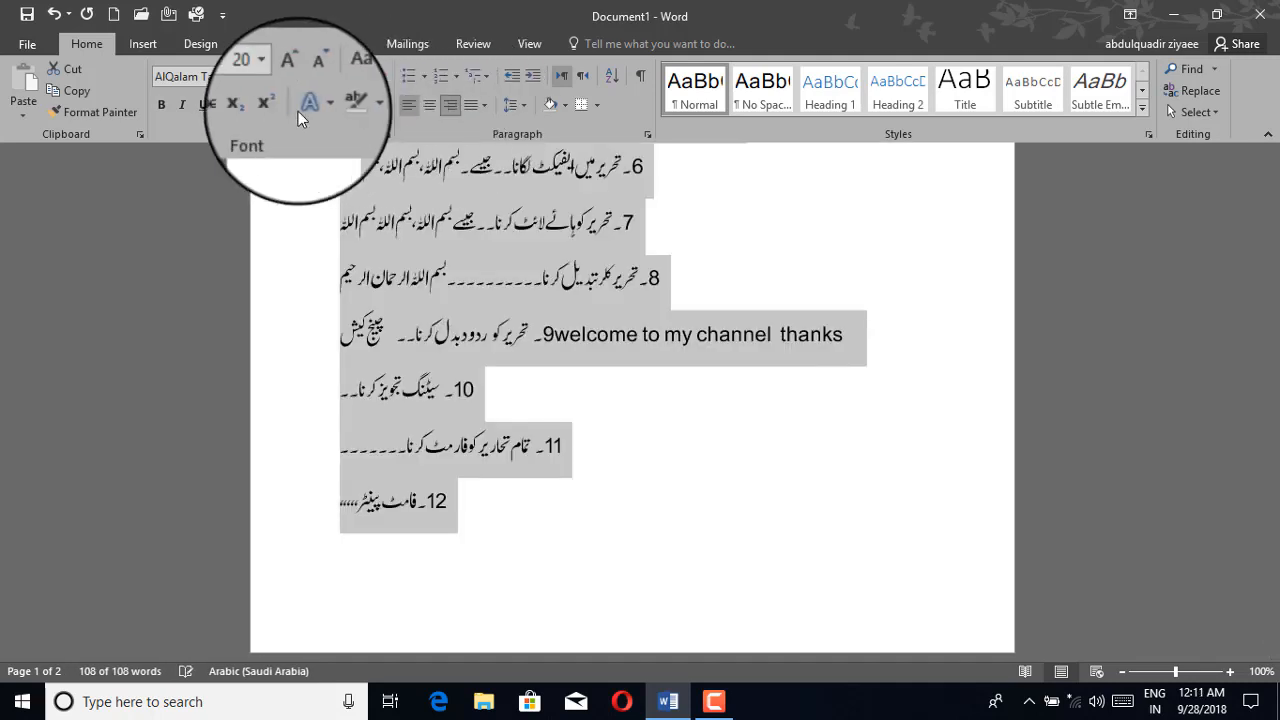
View the full Font dialog for the selected document text and cancel it
click(387, 137)
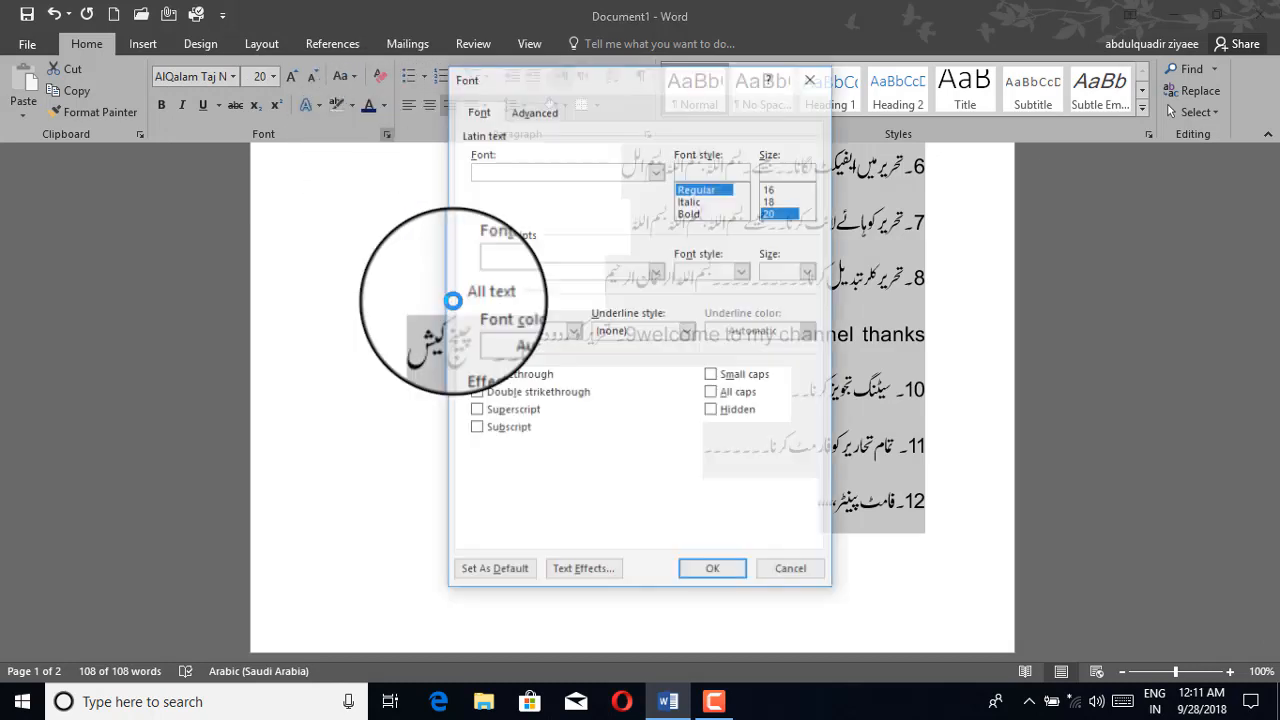
click(797, 652)
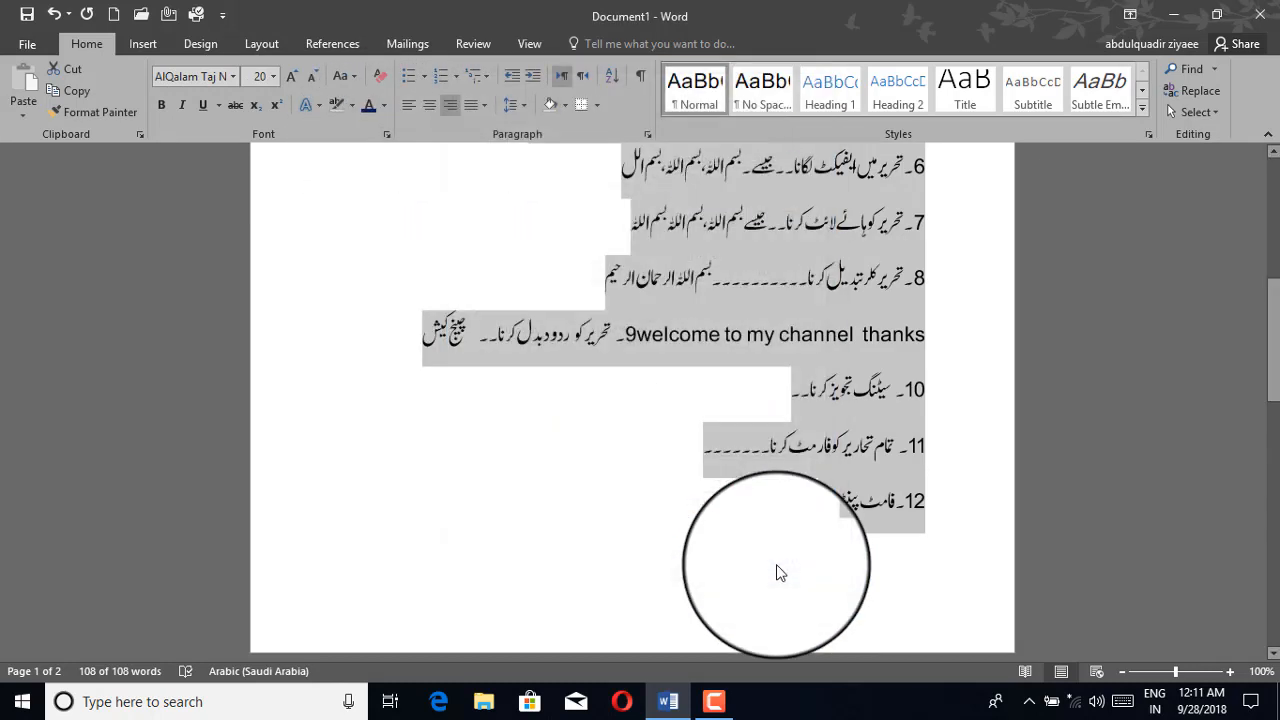
scroll(483, 246, up, 3)
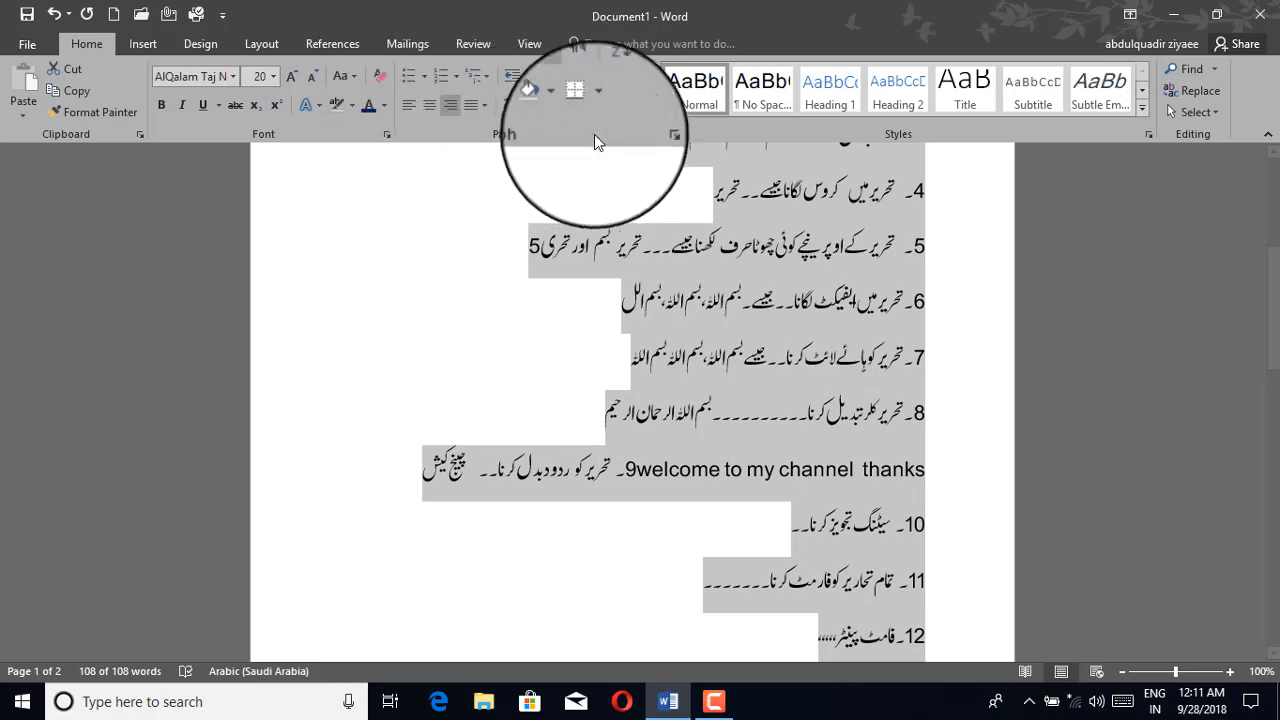
click(142, 46)
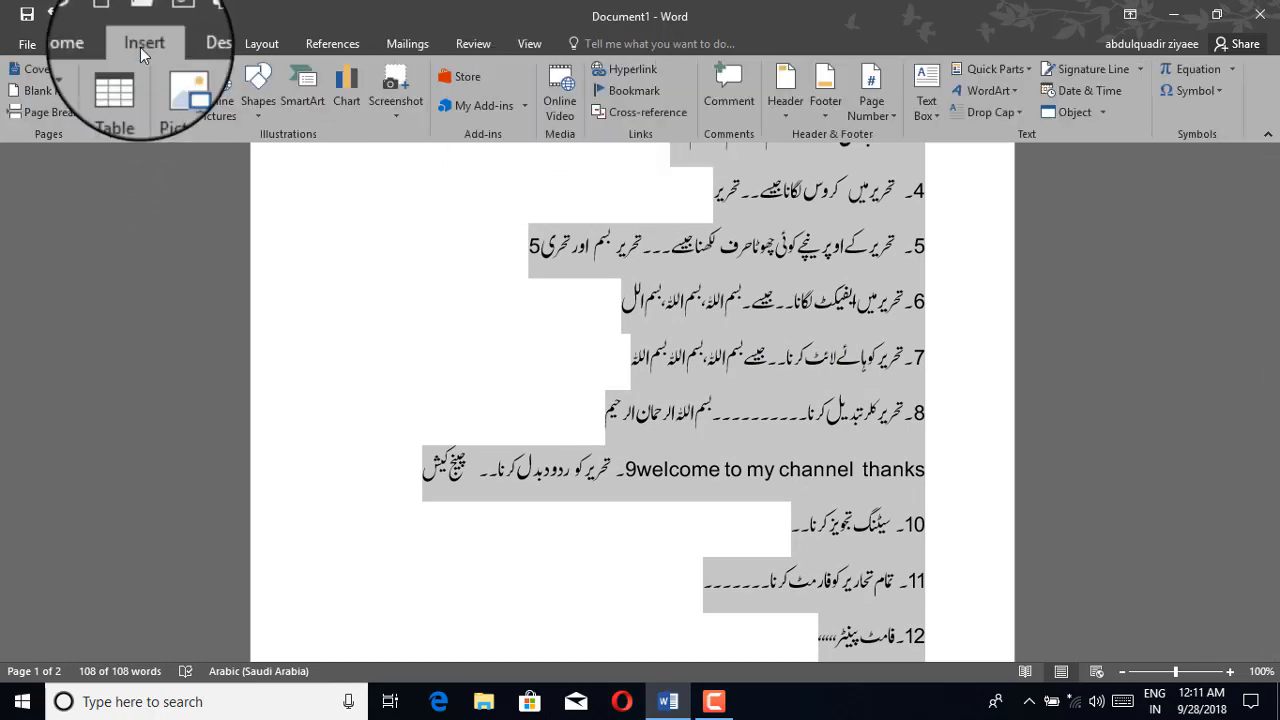
click(81, 50)
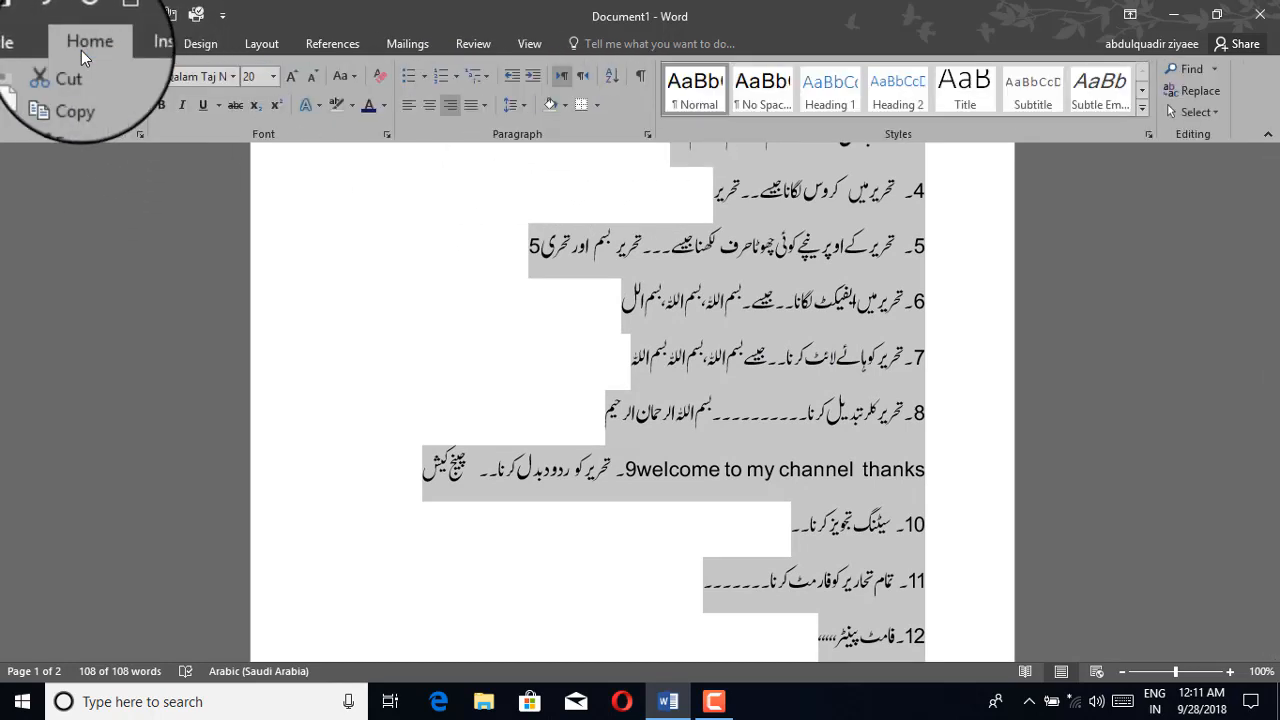
scroll(600, 500, down, 2)
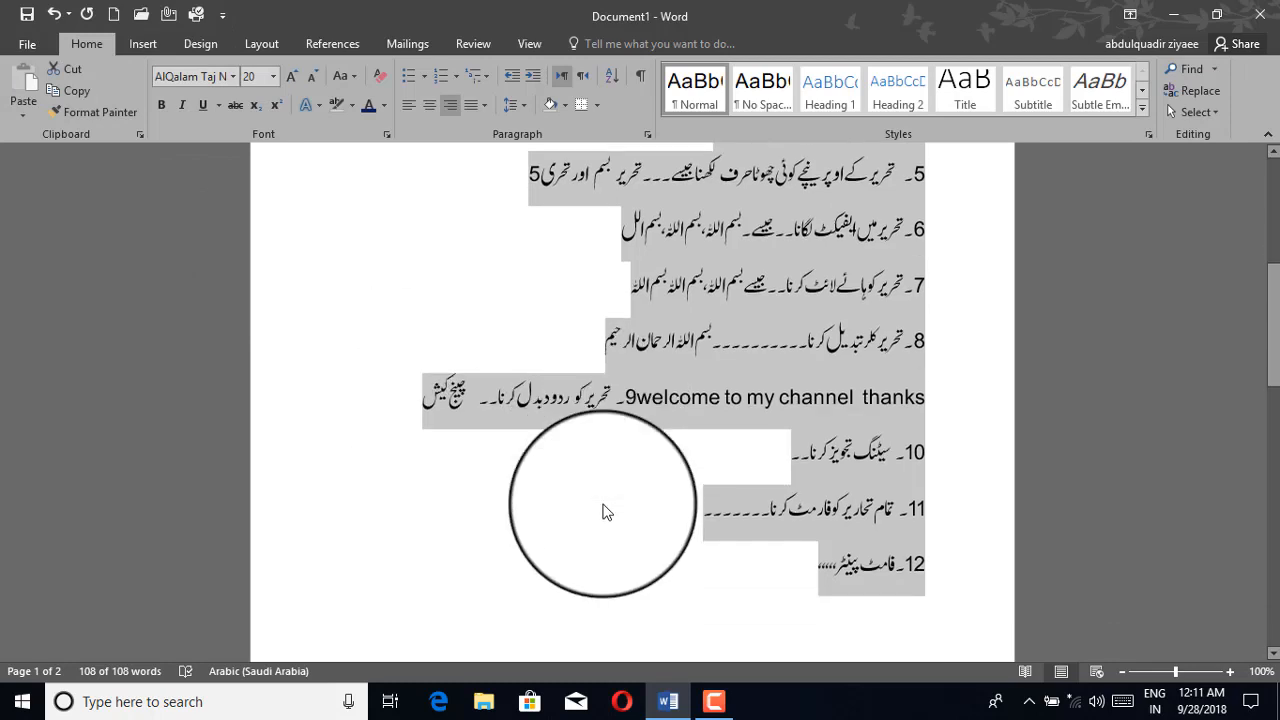
scroll(603, 512, down, 2)
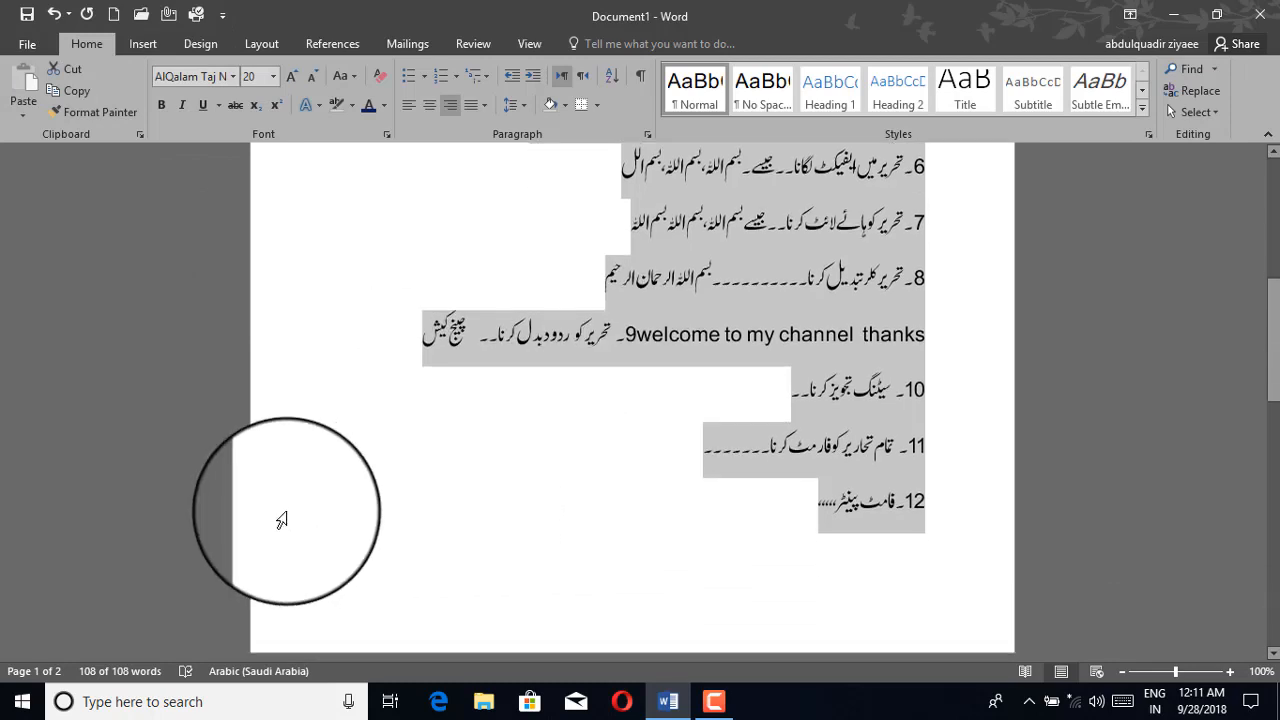
scroll(729, 514, down, 3)
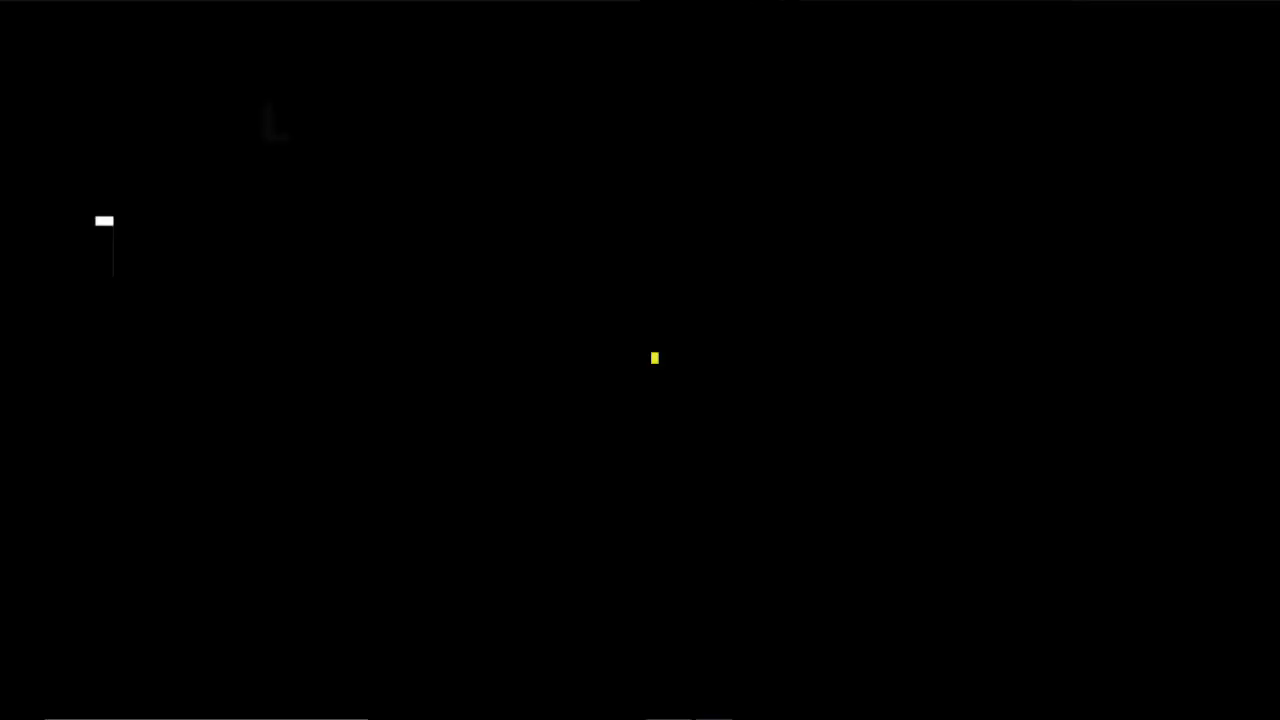